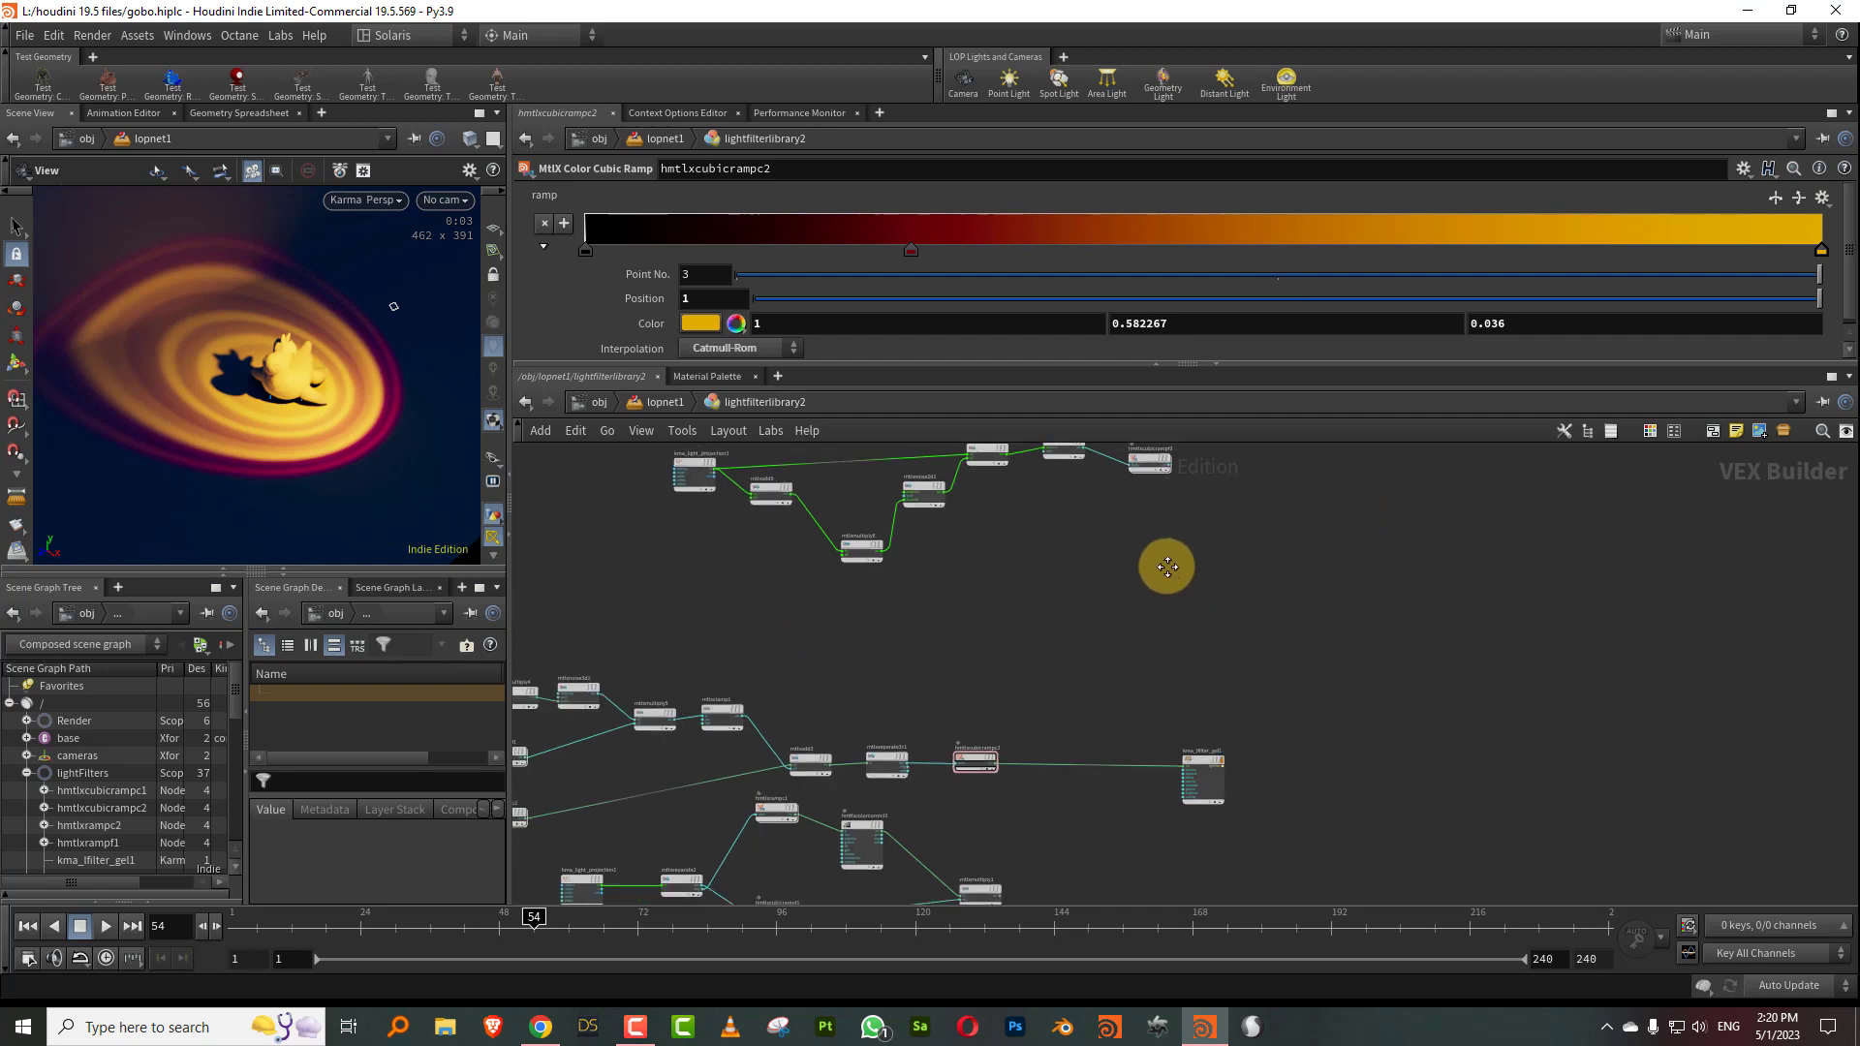
{"action": "middle_click_drag", "start_coordinate": [1167, 565], "coordinate": [1120, 635]}
{"action": "middle_click_drag", "start_coordinate": [1231, 566], "coordinate": [1113, 606]}
{"action": "key", "text": "Tab"}
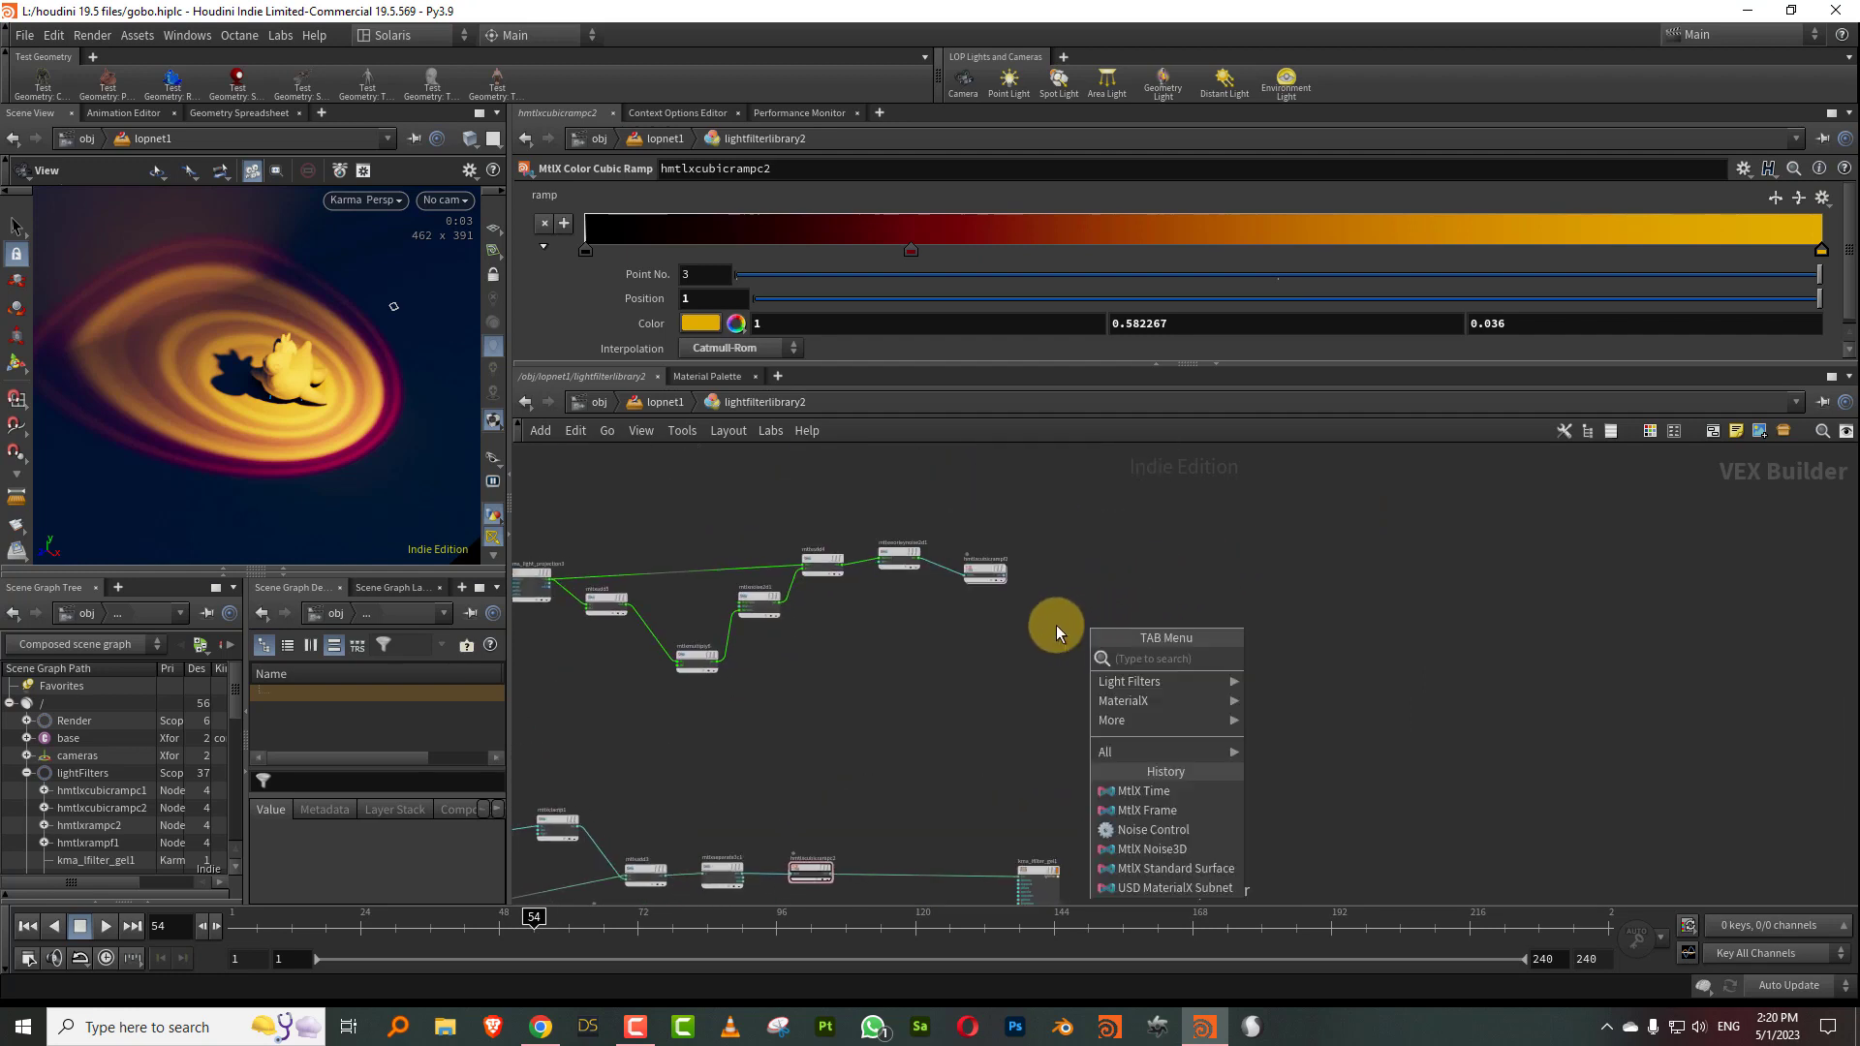
{"action": "left_click", "coordinate": [948, 664]}
Duplicate the kma_light_projection2 node at the start of the existing network by copying and pasting it.
{"action": "middle_click_drag", "start_coordinate": [644, 676], "coordinate": [1024, 568]}
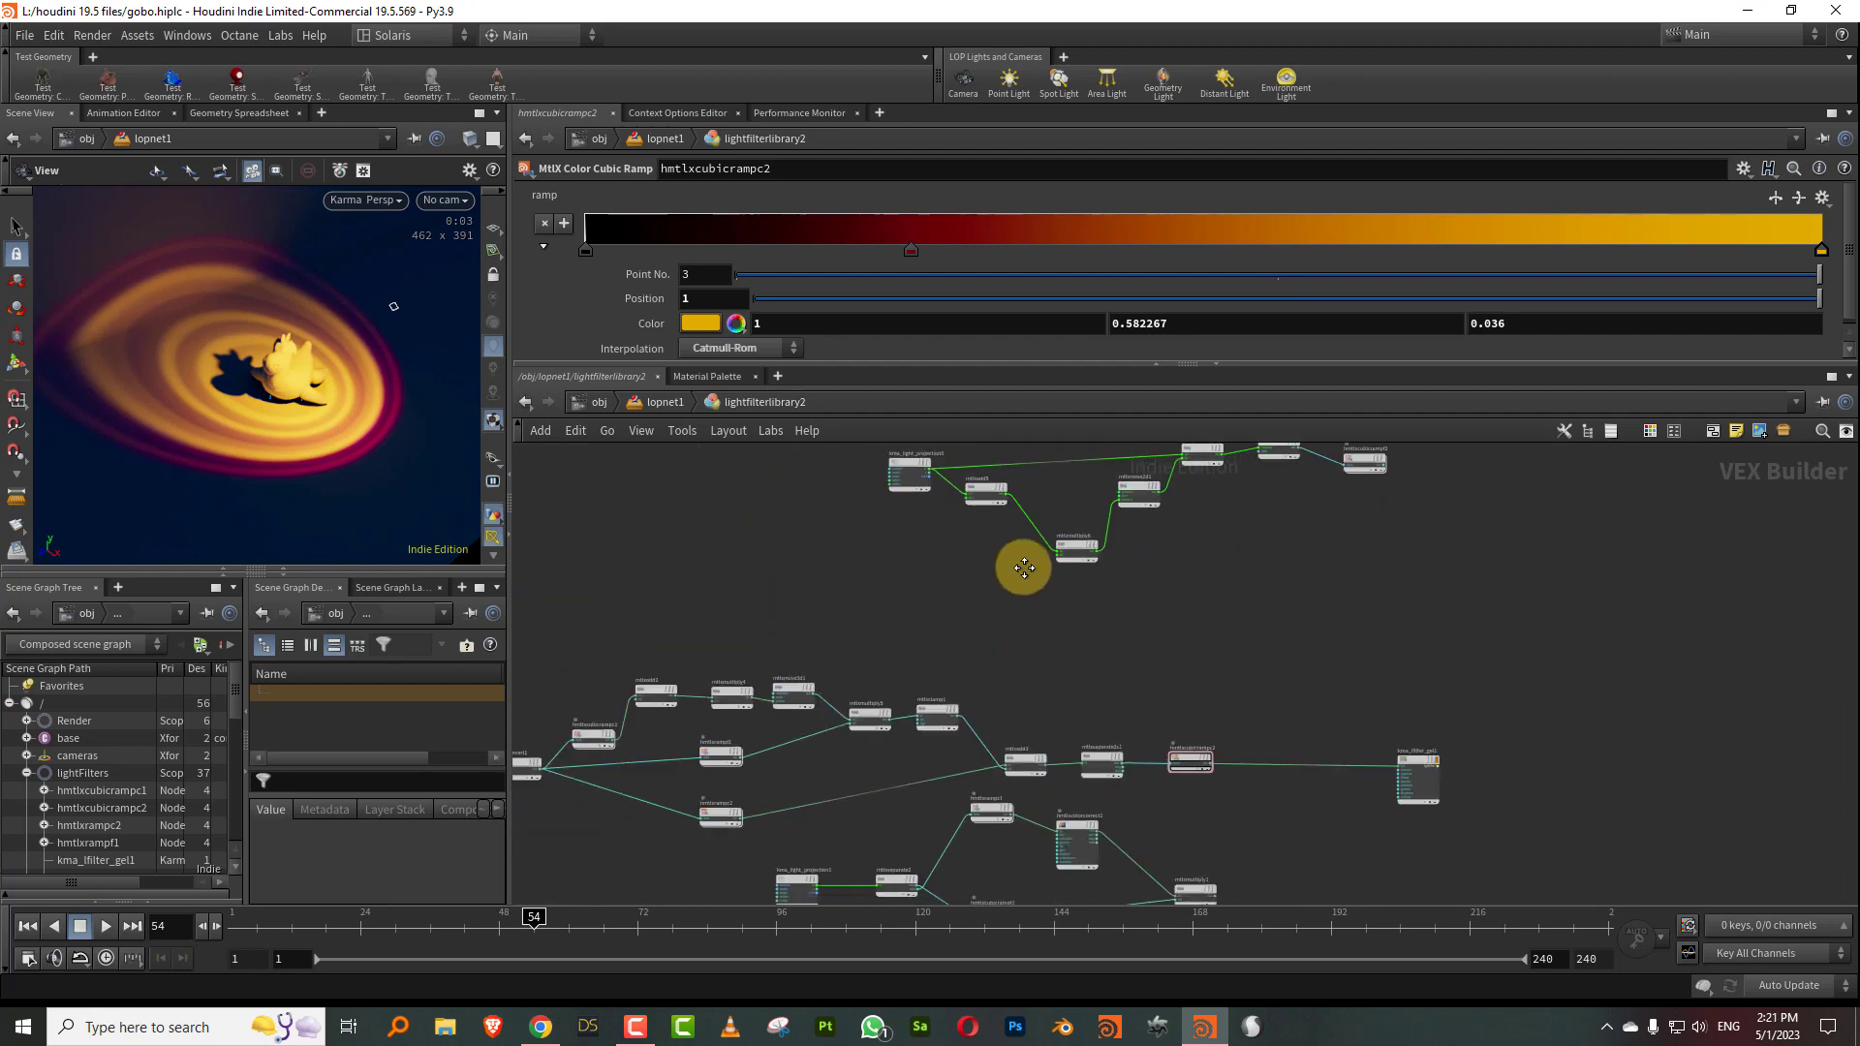
{"action": "middle_click_drag", "start_coordinate": [727, 620], "coordinate": [995, 551]}
{"action": "middle_click_drag", "start_coordinate": [634, 622], "coordinate": [963, 533]}
{"action": "middle_click_drag", "start_coordinate": [797, 559], "coordinate": [874, 584]}
{"action": "middle_click_drag", "start_coordinate": [720, 557], "coordinate": [822, 577]}
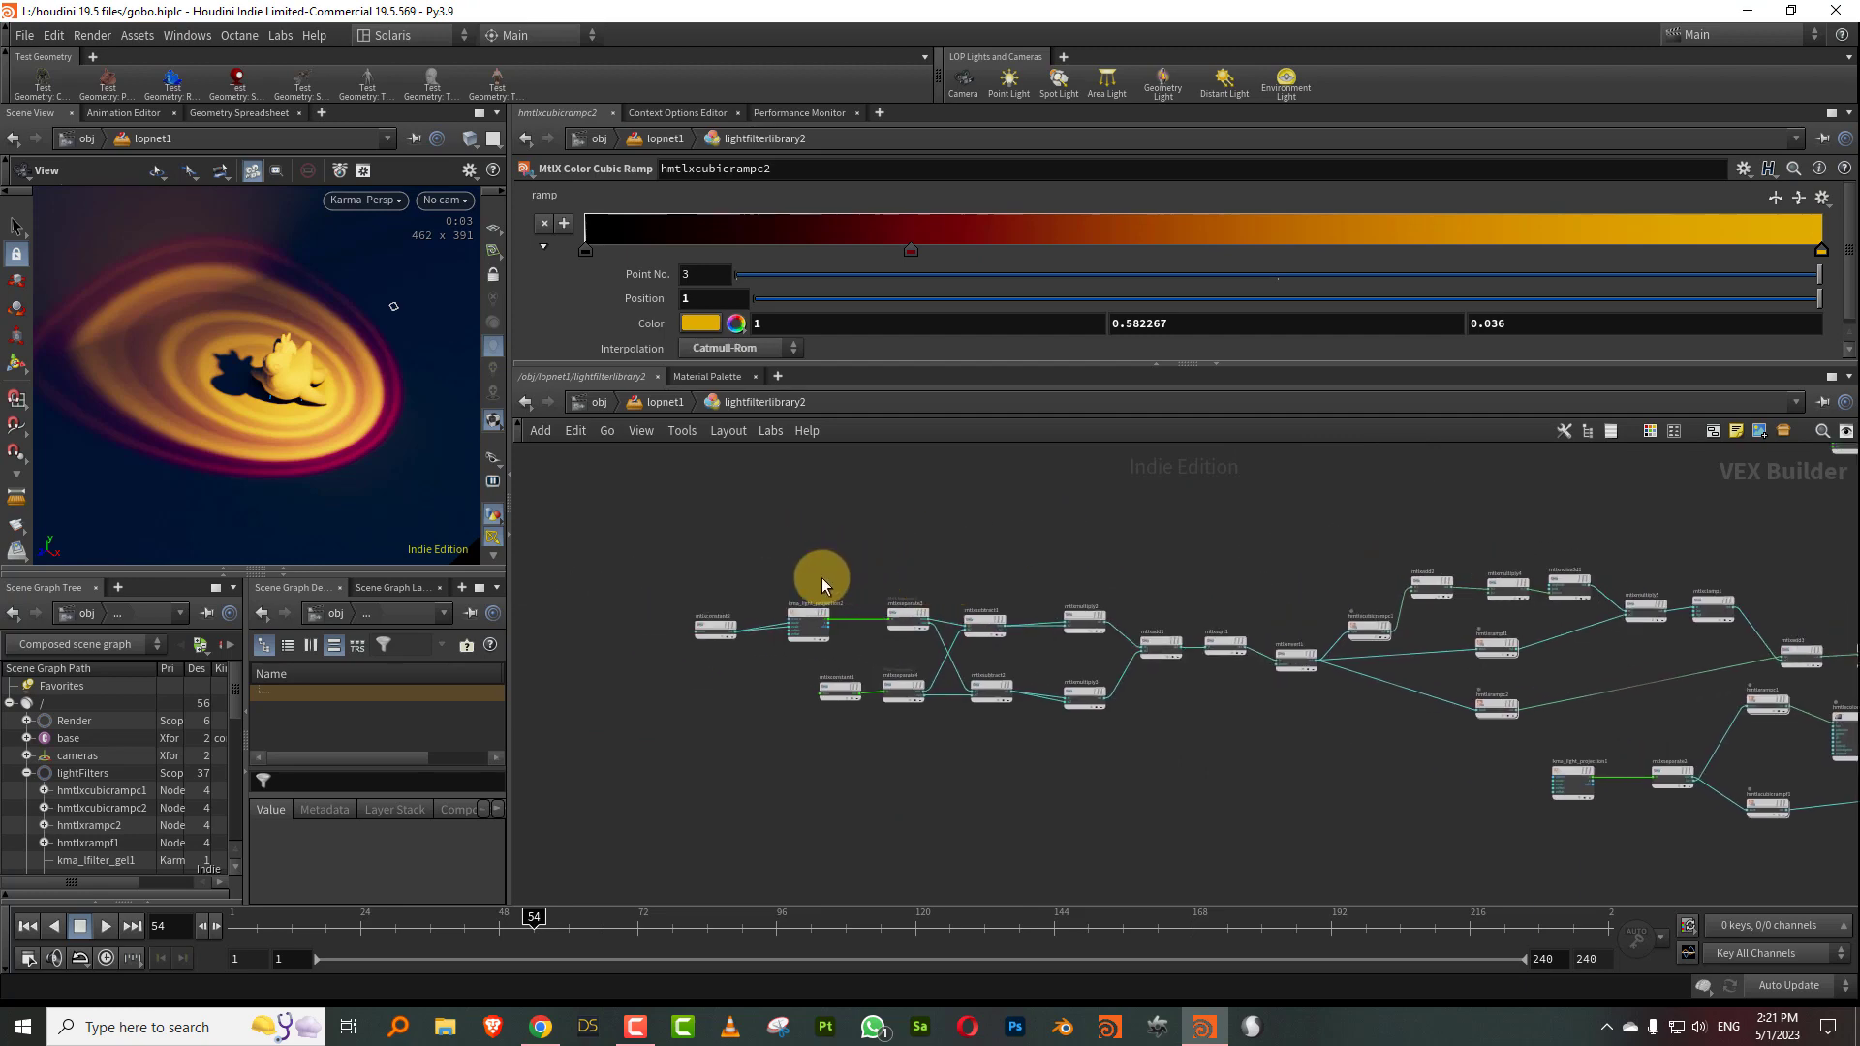
{"action": "right_click_drag", "start_coordinate": [819, 576], "coordinate": [898, 553]}
{"action": "left_click_drag", "start_coordinate": [586, 609], "coordinate": [776, 746]}
{"action": "left_click_drag", "start_coordinate": [785, 578], "coordinate": [806, 778]}
{"action": "key", "text": "ctrl+c"}
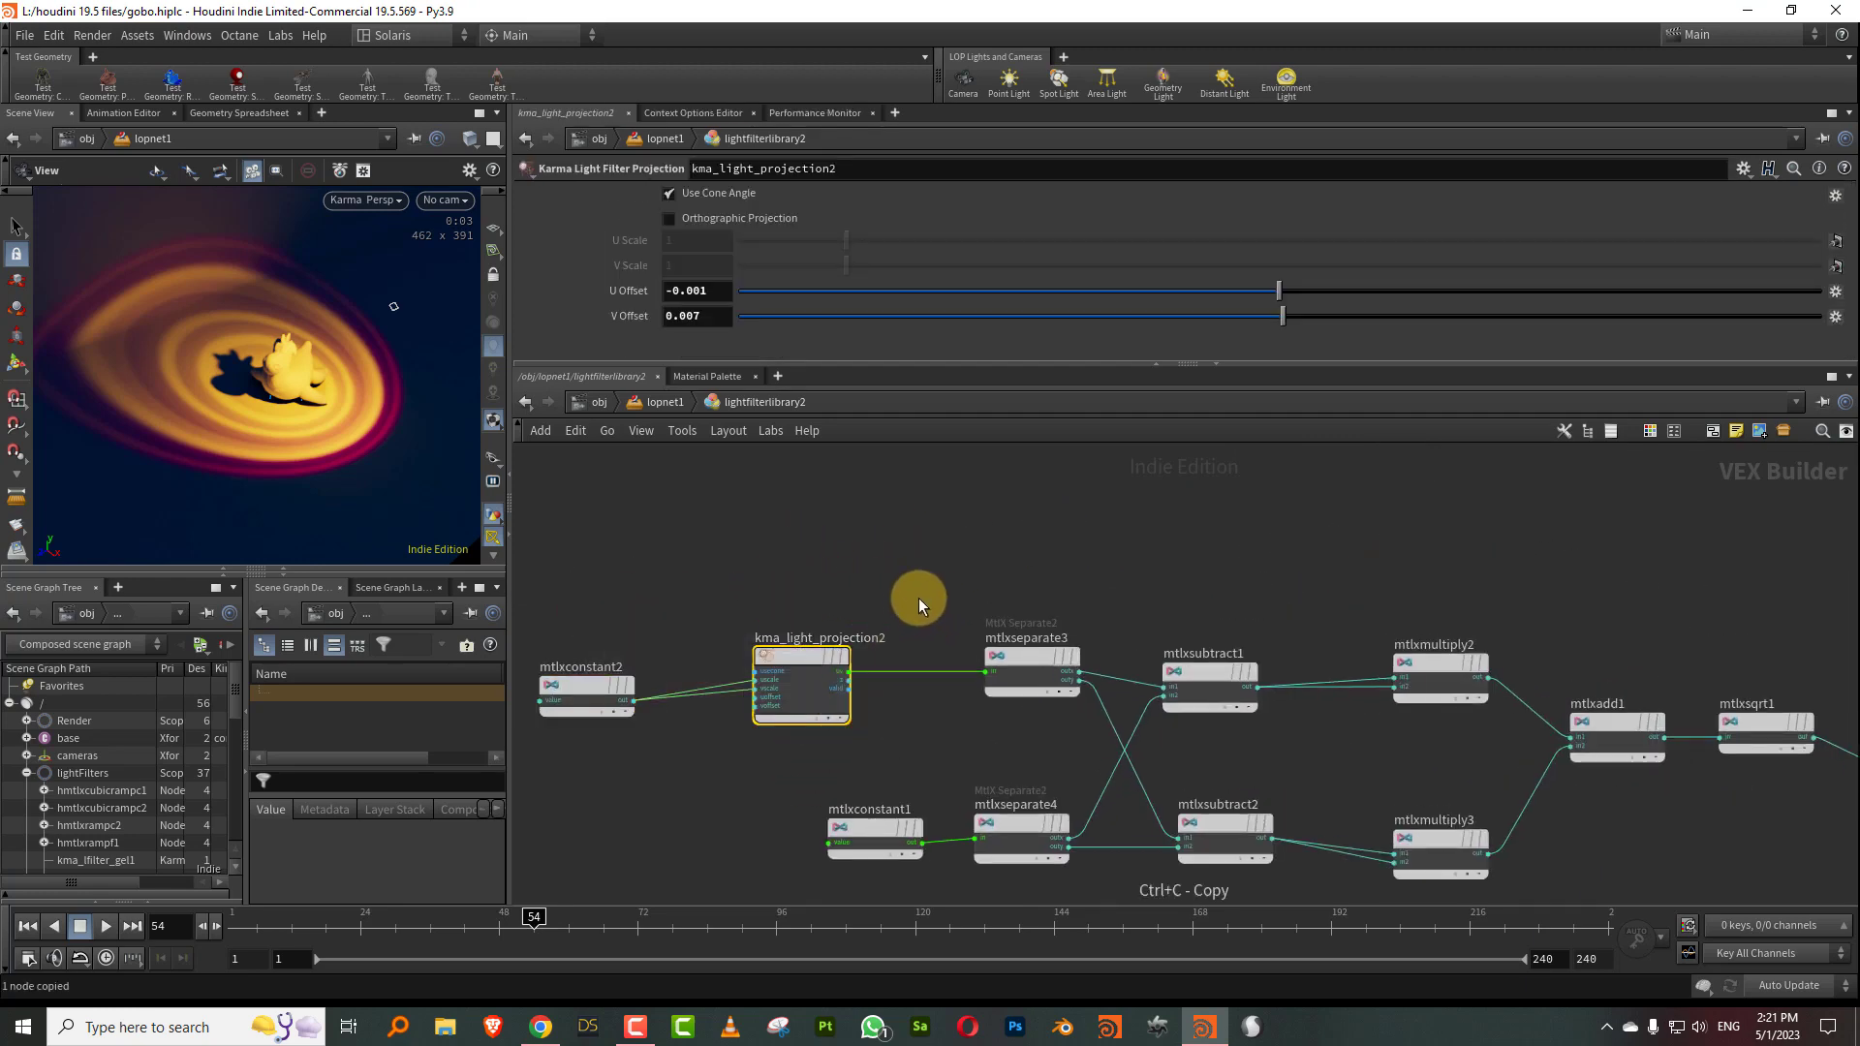
{"action": "key", "text": "ctrl+v"}
Detach kma_lfilter_gel1 from the old node network and arrange it with the pasted kma_light_projection4 in an empty area.
{"action": "scroll", "coordinate": [969, 533], "scroll_direction": "down", "scroll_amount": 5}
{"action": "middle_click_drag", "start_coordinate": [1789, 526], "coordinate": [1531, 564]}
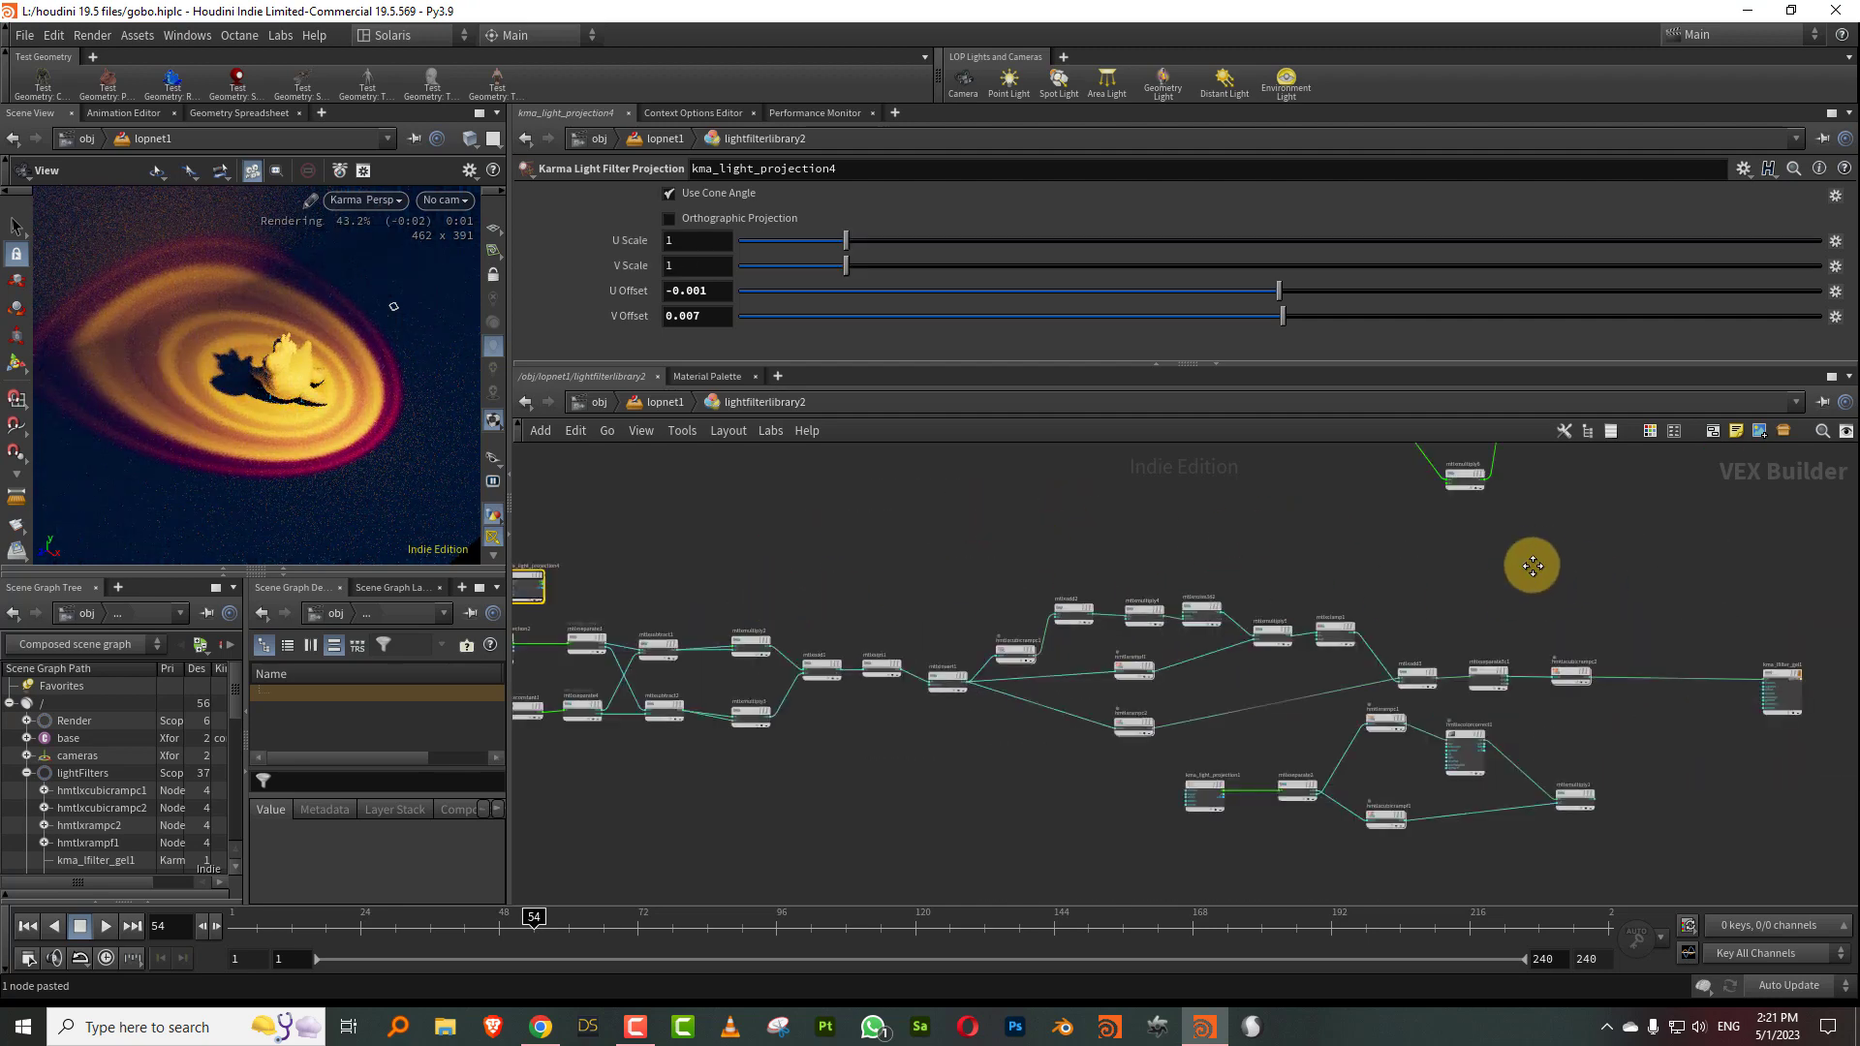
{"action": "middle_click_drag", "start_coordinate": [1721, 633], "coordinate": [1325, 676]}
{"action": "left_click_drag", "start_coordinate": [1303, 682], "coordinate": [1300, 669]}
{"action": "scroll", "coordinate": [1230, 775], "scroll_direction": "down", "scroll_amount": 6}
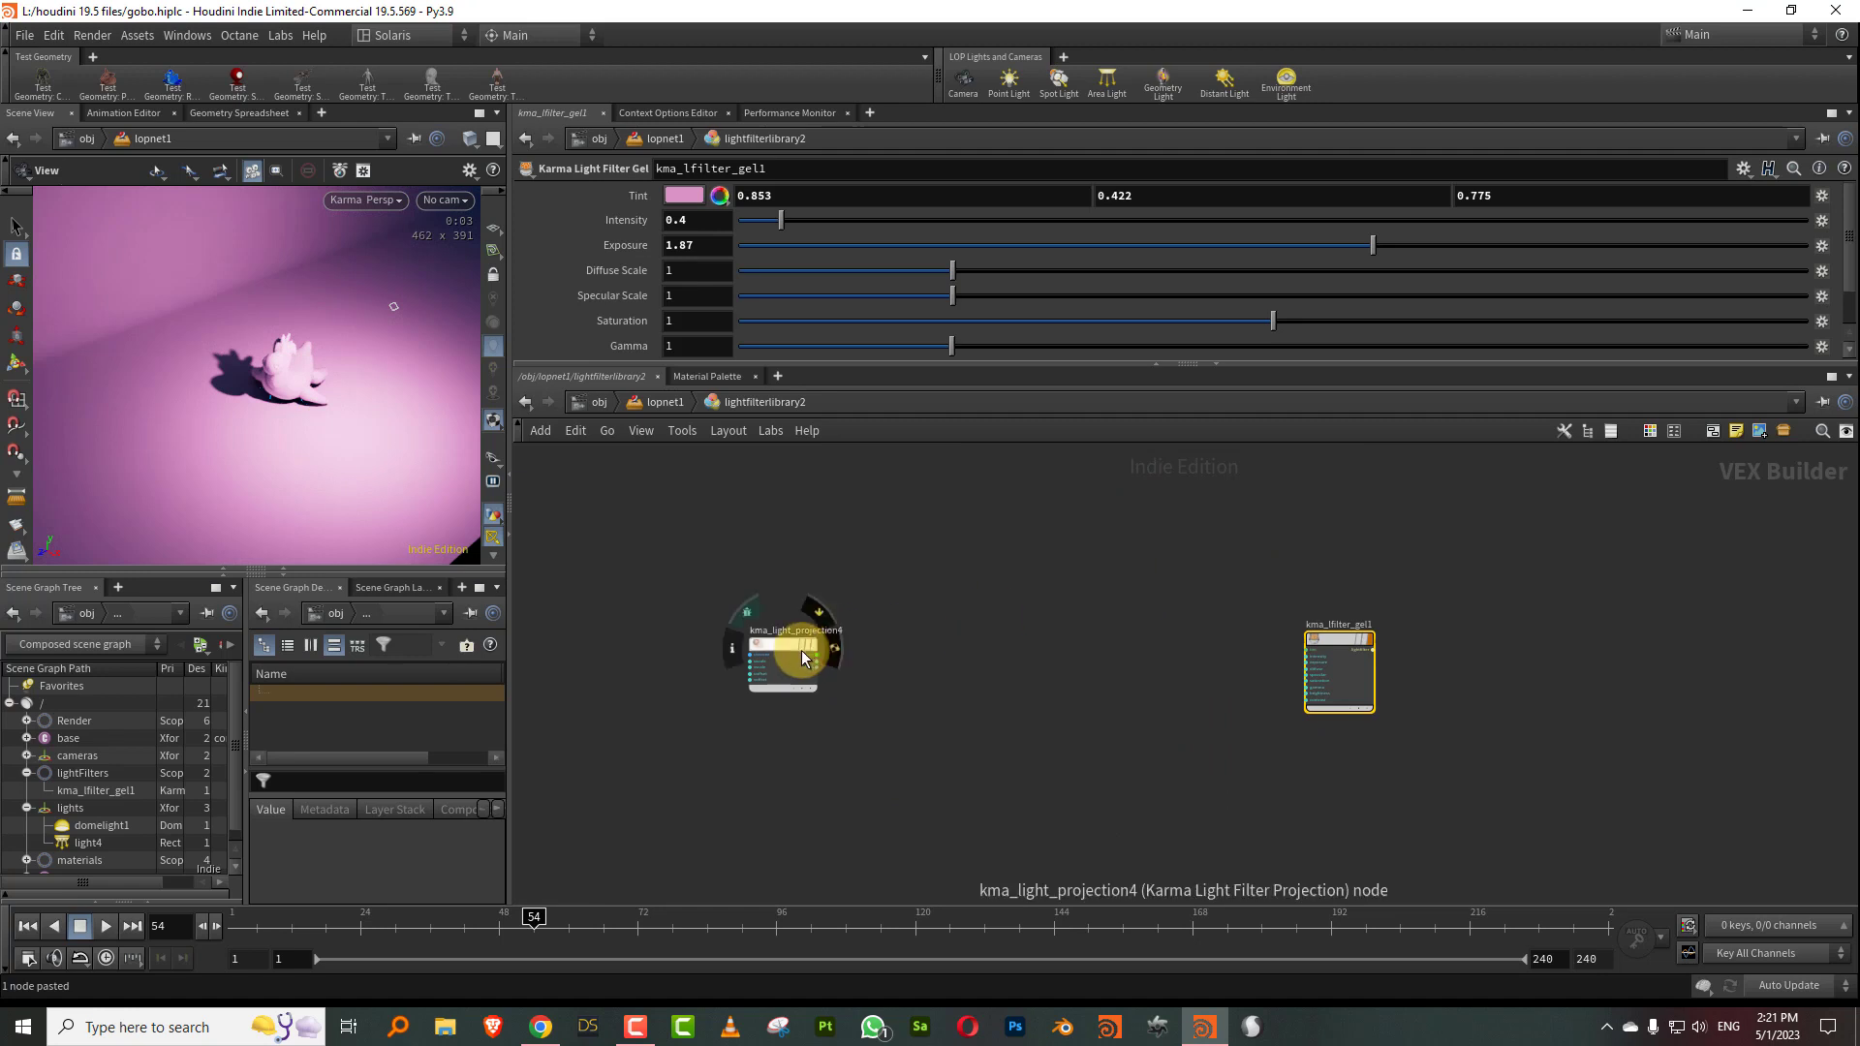
{"action": "scroll", "coordinate": [959, 639], "scroll_direction": "up", "scroll_amount": 3}
{"action": "left_click", "coordinate": [994, 637]}
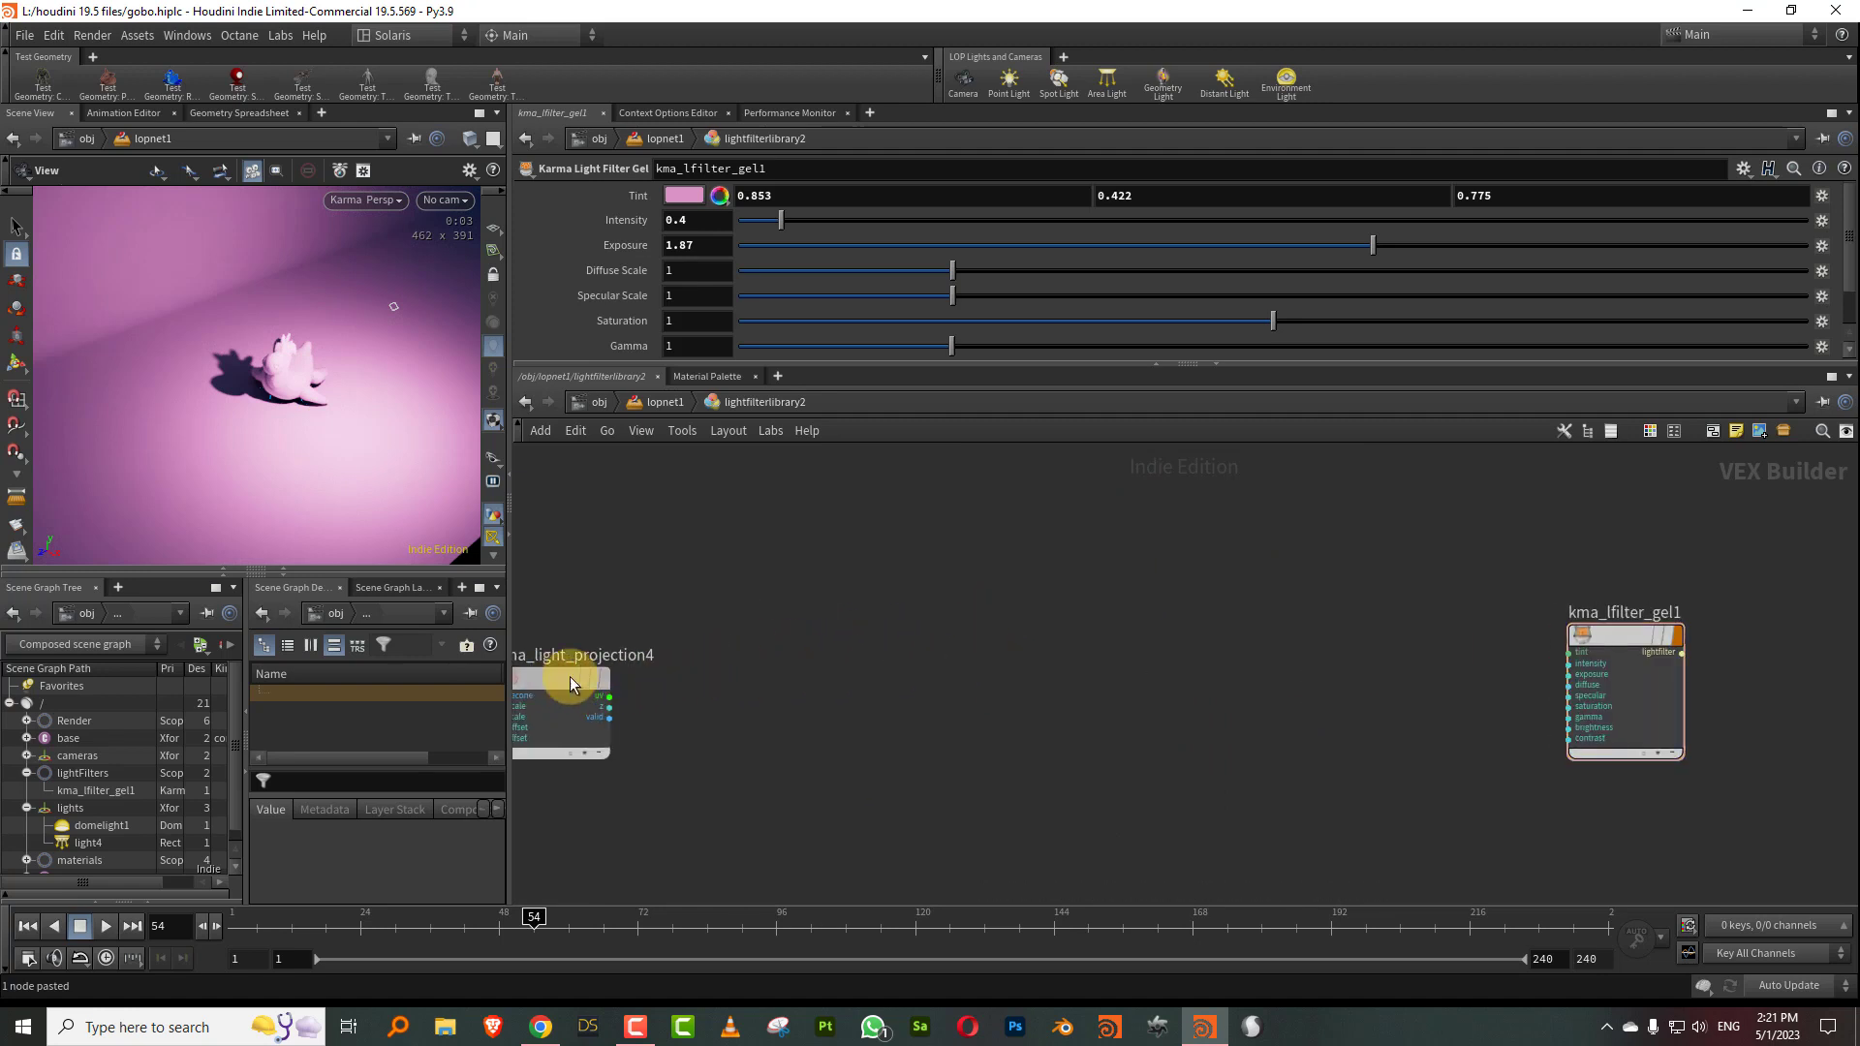
{"action": "left_click_drag", "start_coordinate": [570, 677], "coordinate": [673, 656]}
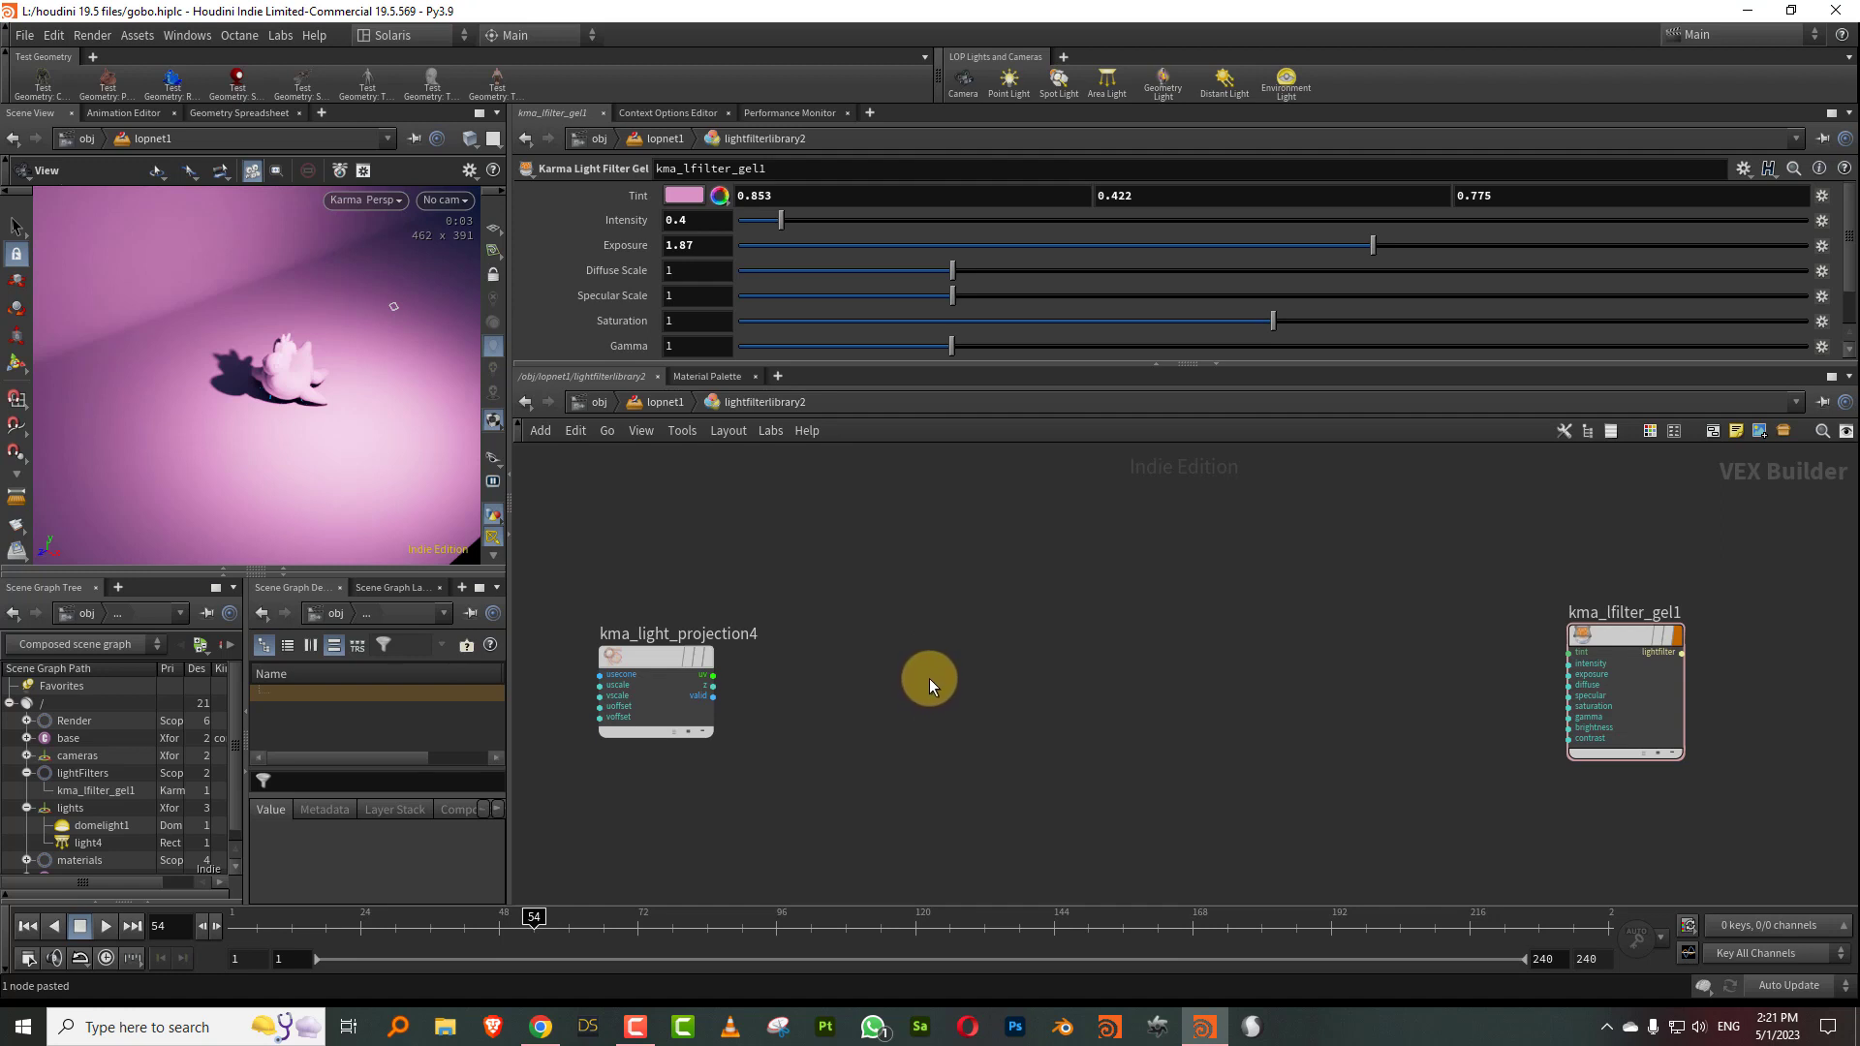
Add an MtlX Worley Noise 2D node between kma_light_projection4 and kma_lfilter_gel1.
{"action": "key", "text": "Tab"}
{"action": "type", "text": "w"}
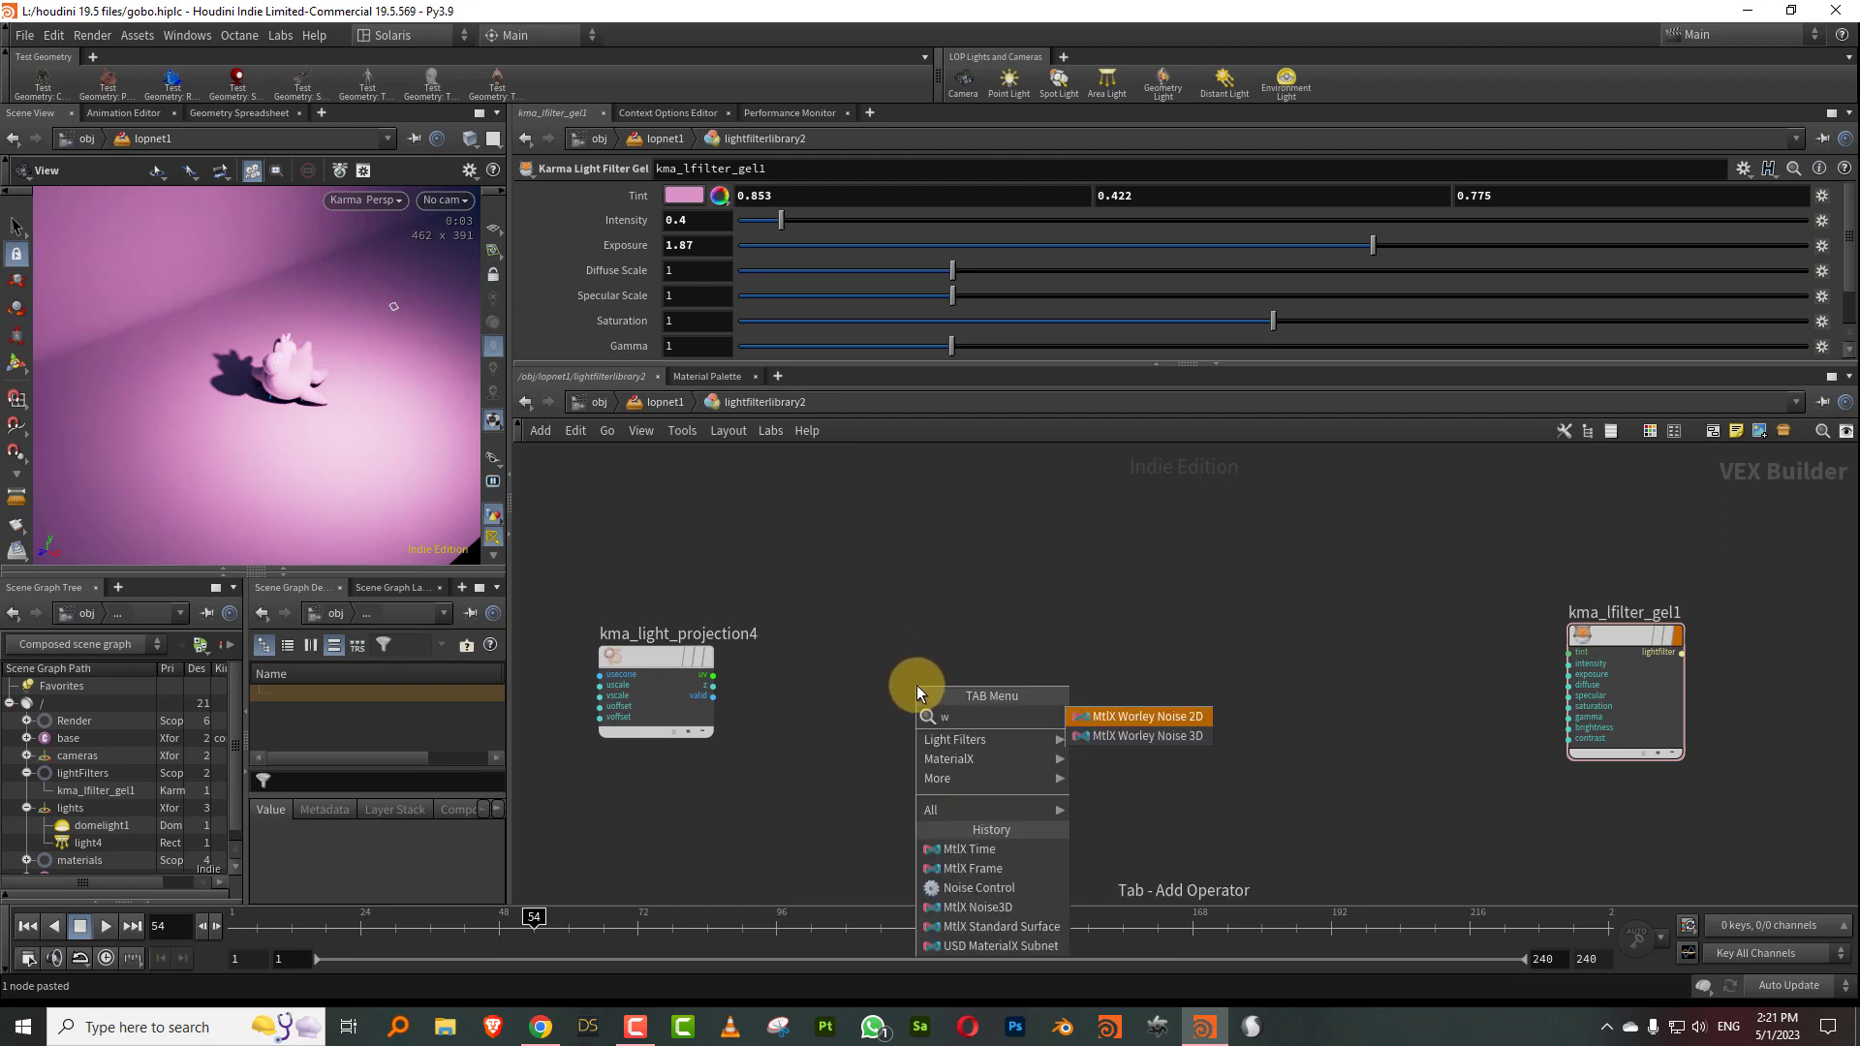
{"action": "type", "text": "orl"}
{"action": "left_click", "coordinate": [1176, 717]}
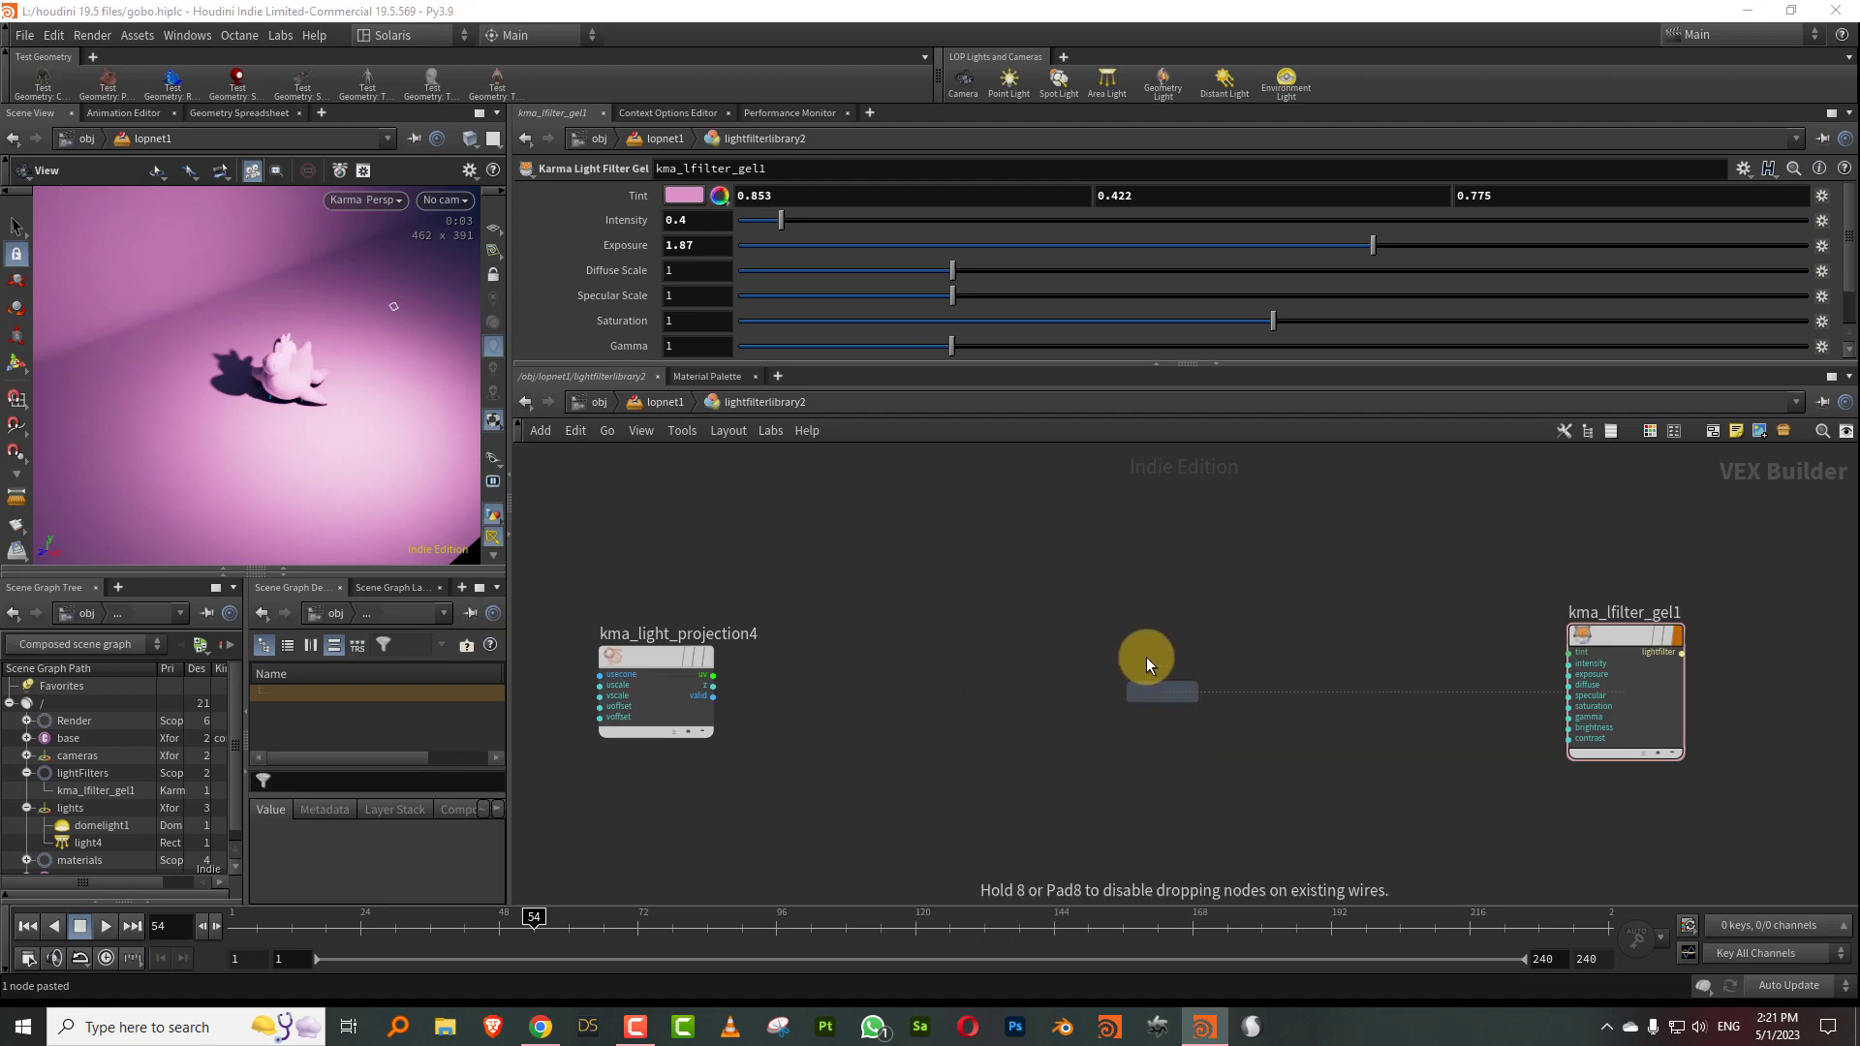
{"action": "left_click", "coordinate": [1147, 657]}
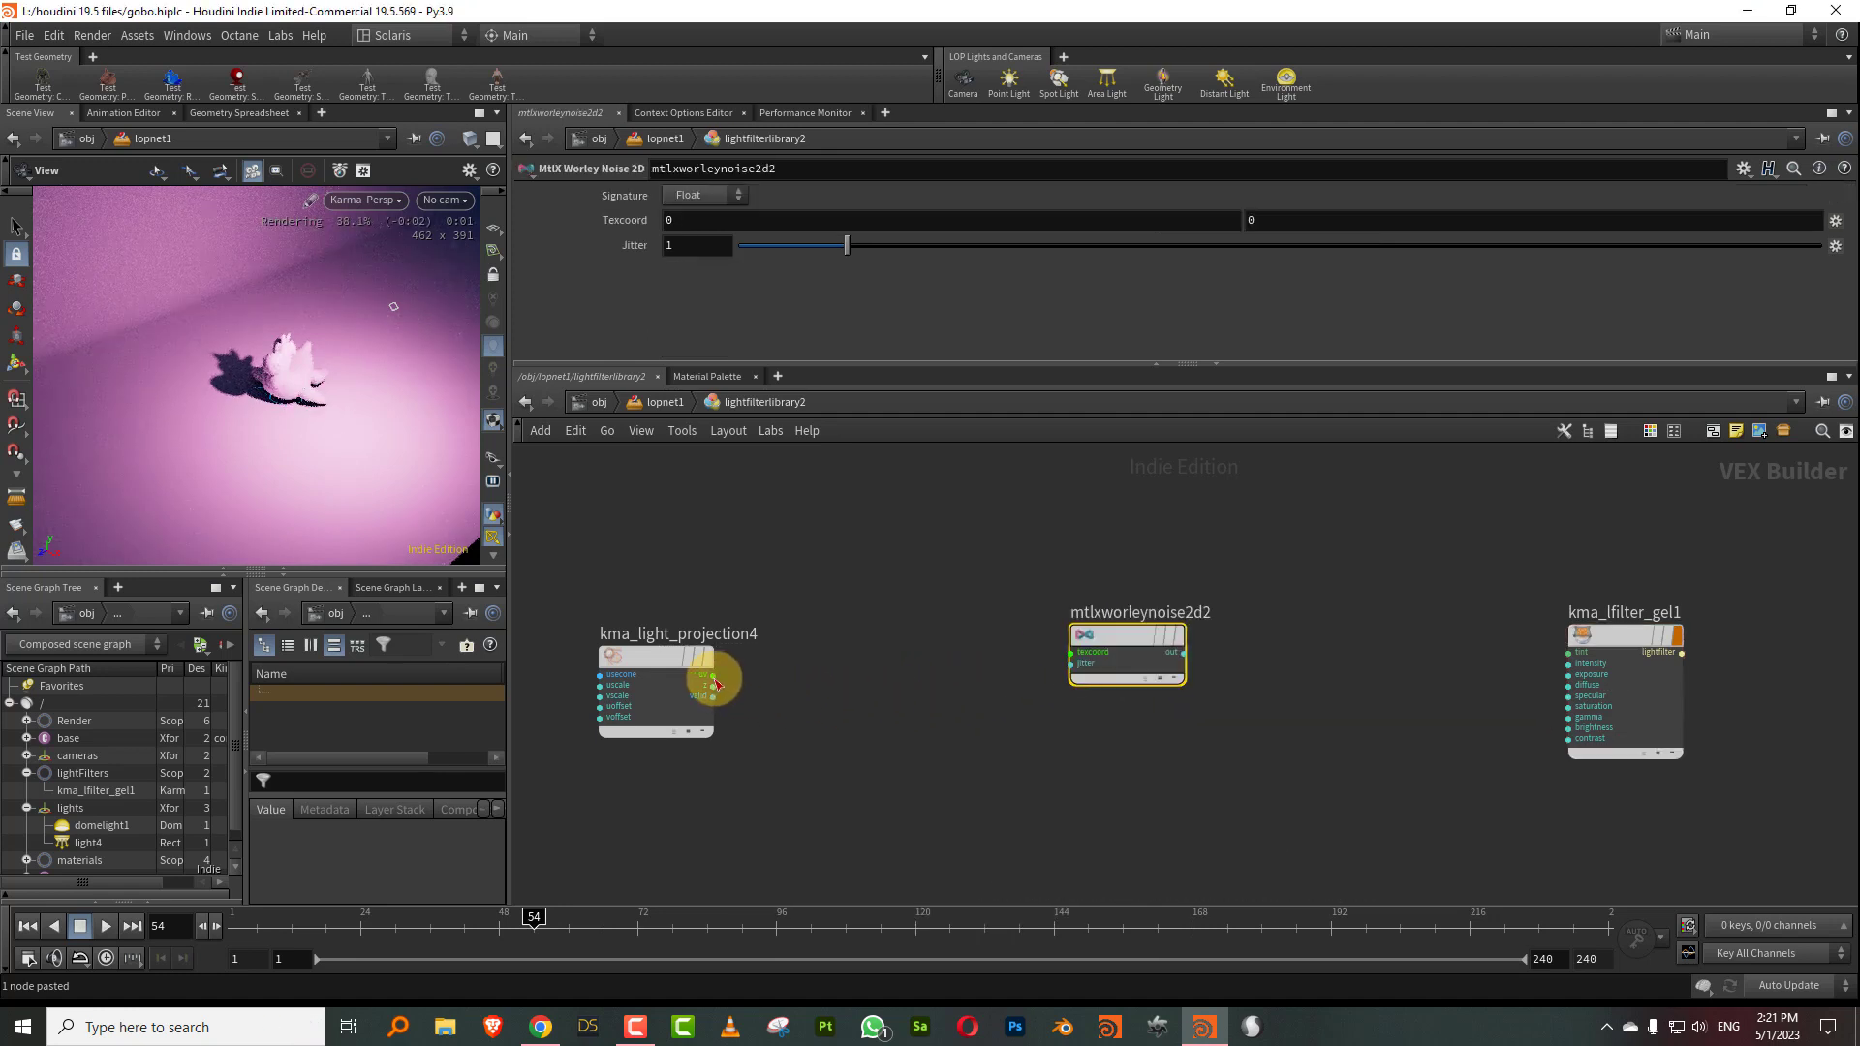
Connect the projection's uv output to the Worley noise texcoord, and the noise output to the gel filter's tint.
{"action": "left_click_drag", "start_coordinate": [714, 675], "coordinate": [1072, 631]}
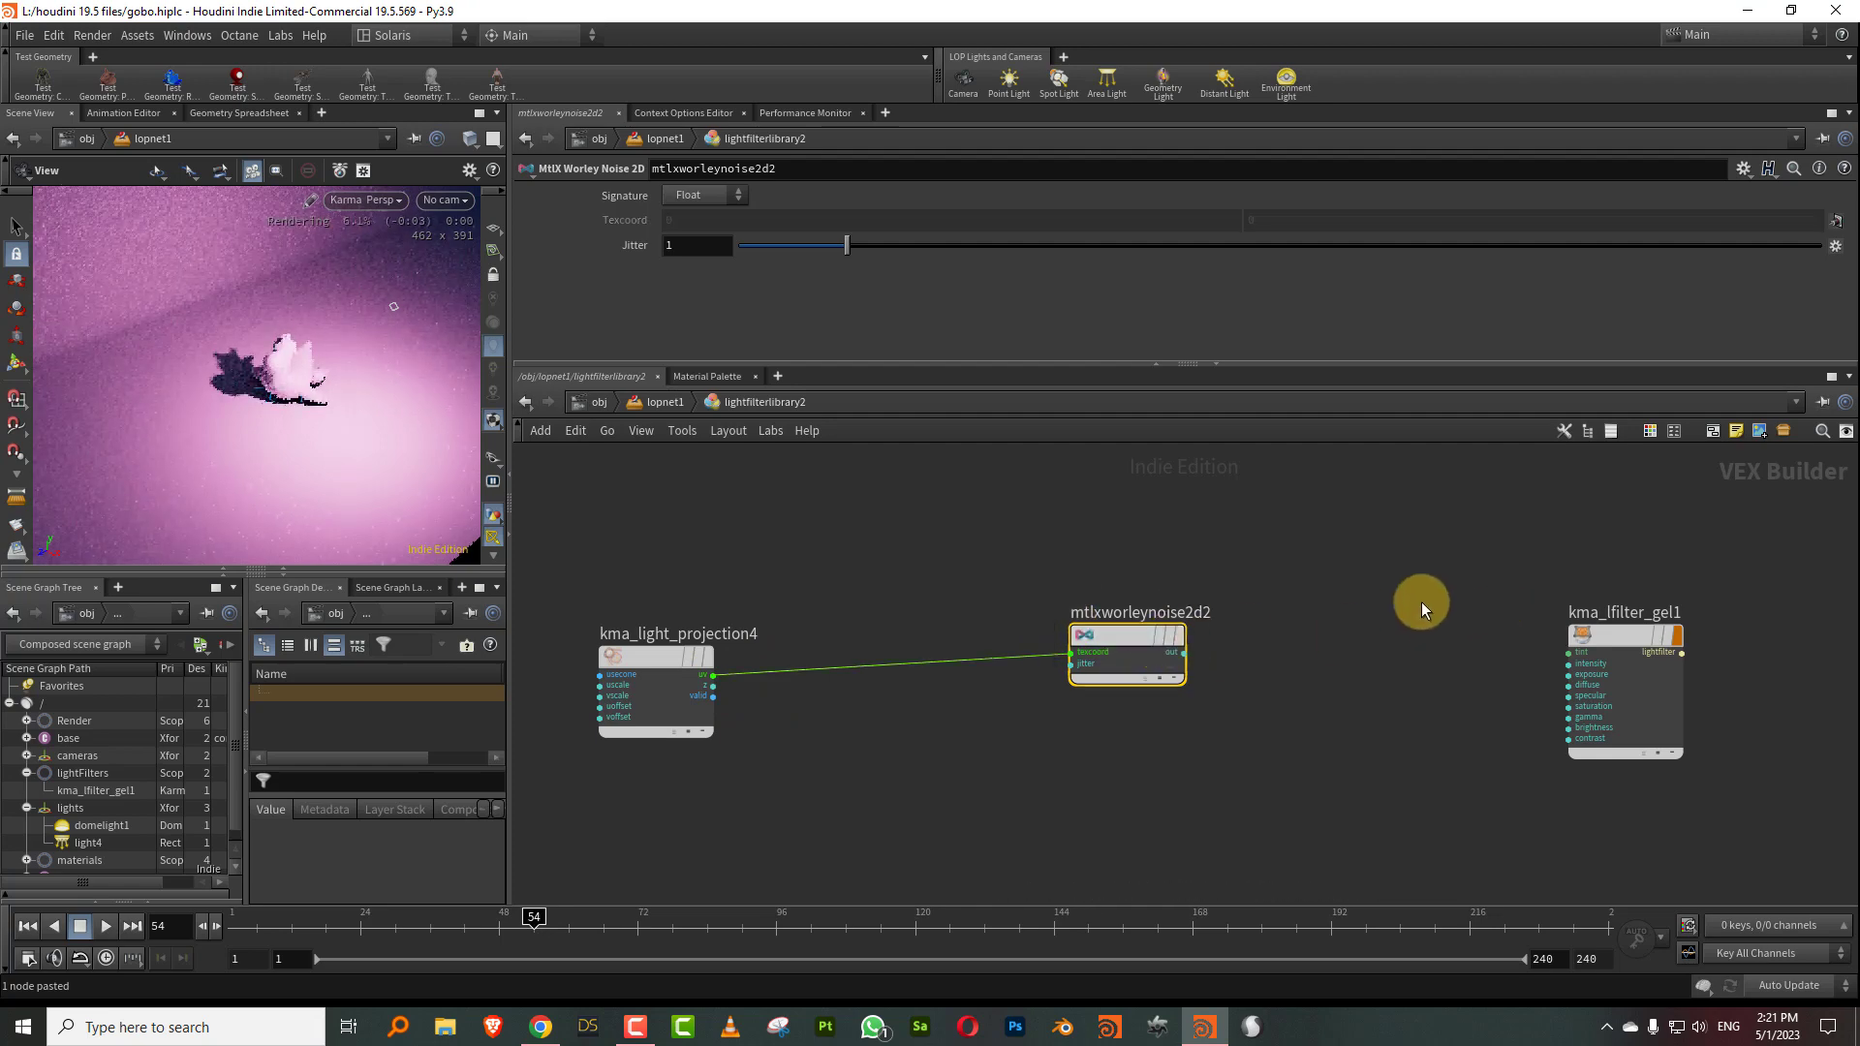
{"action": "left_click_drag", "start_coordinate": [1184, 653], "coordinate": [1521, 634]}
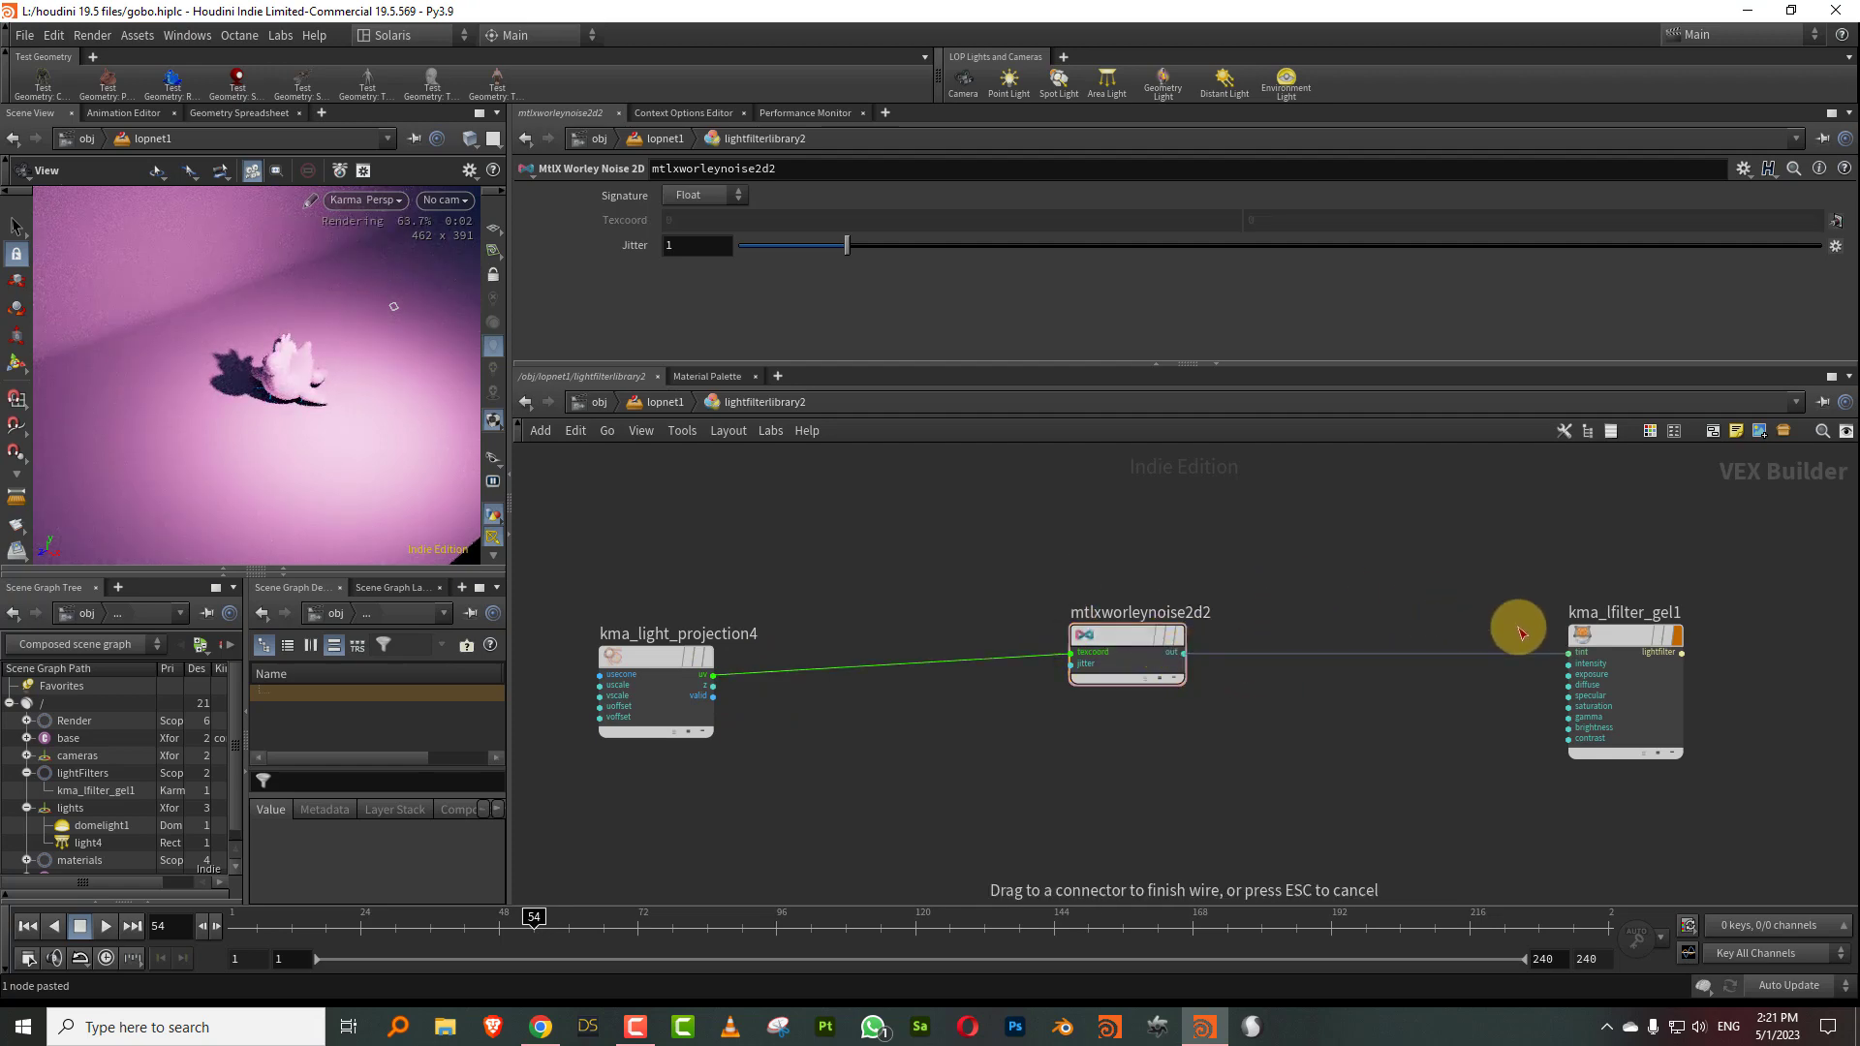
{"action": "left_click", "coordinate": [1568, 653]}
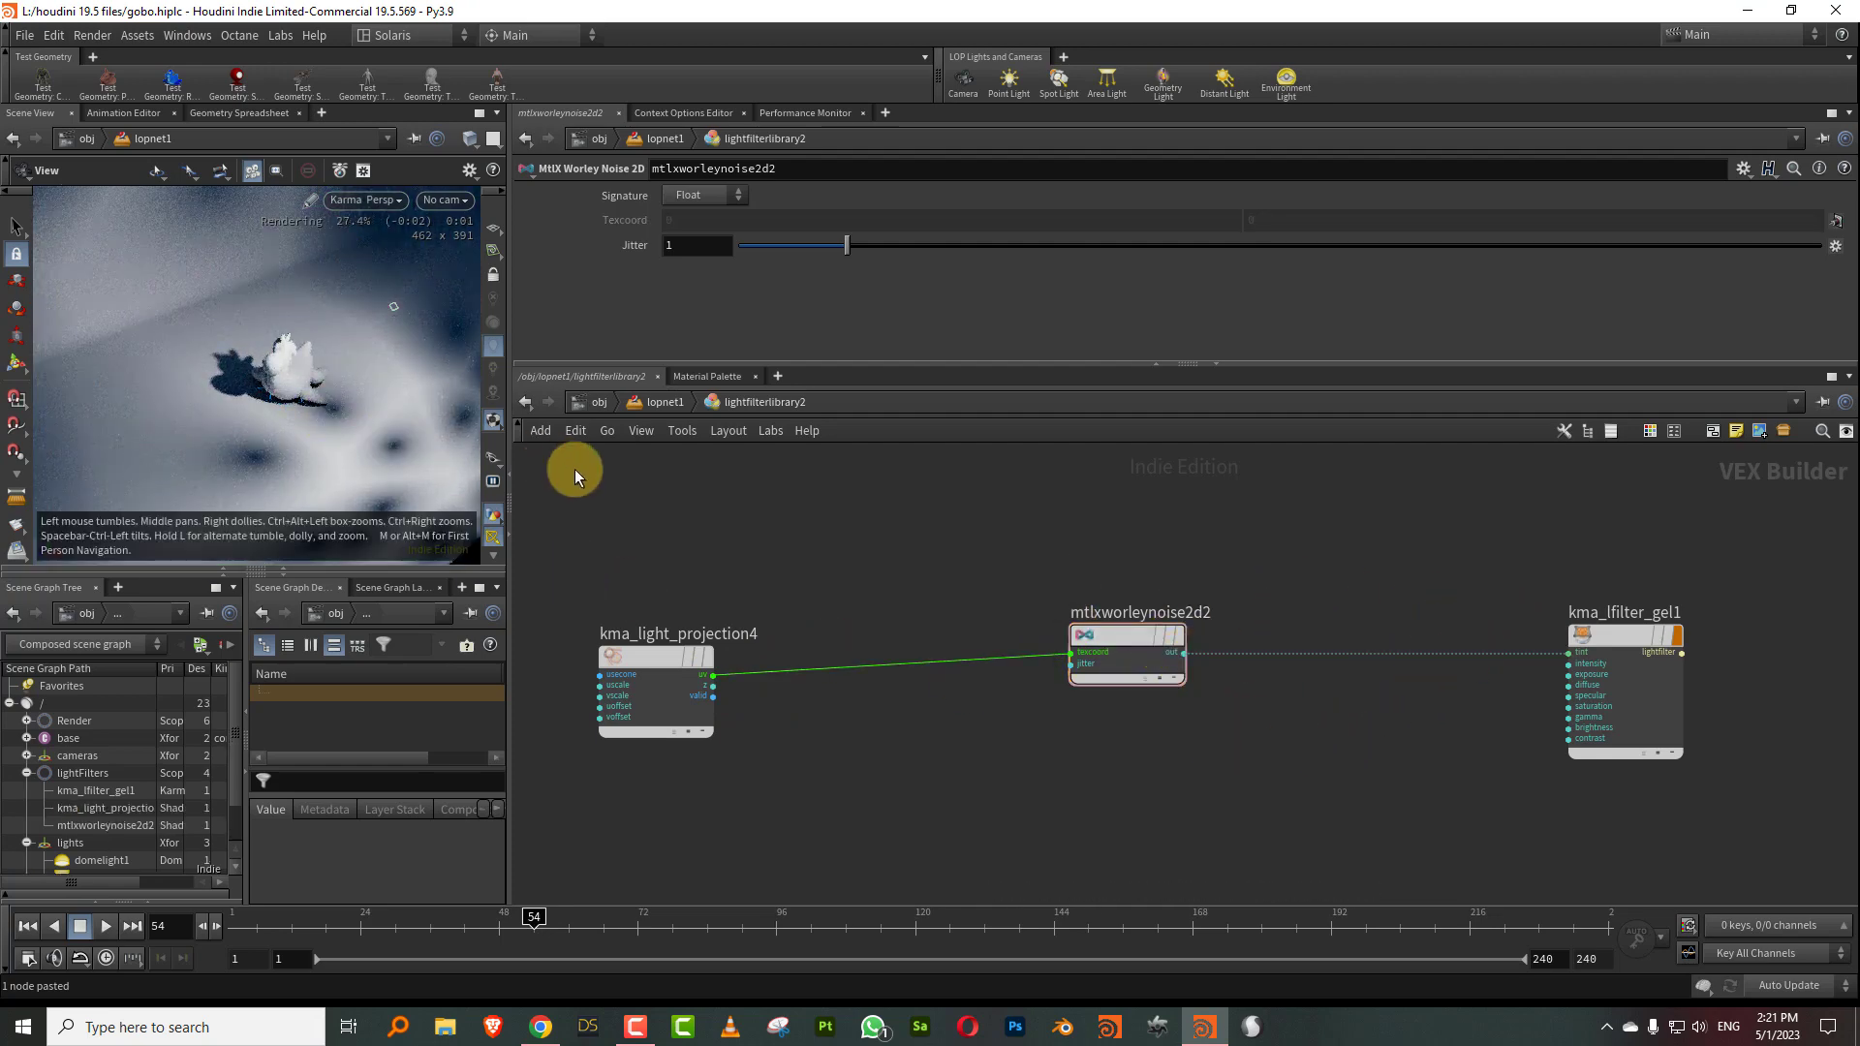
Widen the scene view pane to enlarge the rendered preview.
{"action": "left_click_drag", "start_coordinate": [513, 465], "coordinate": [668, 447]}
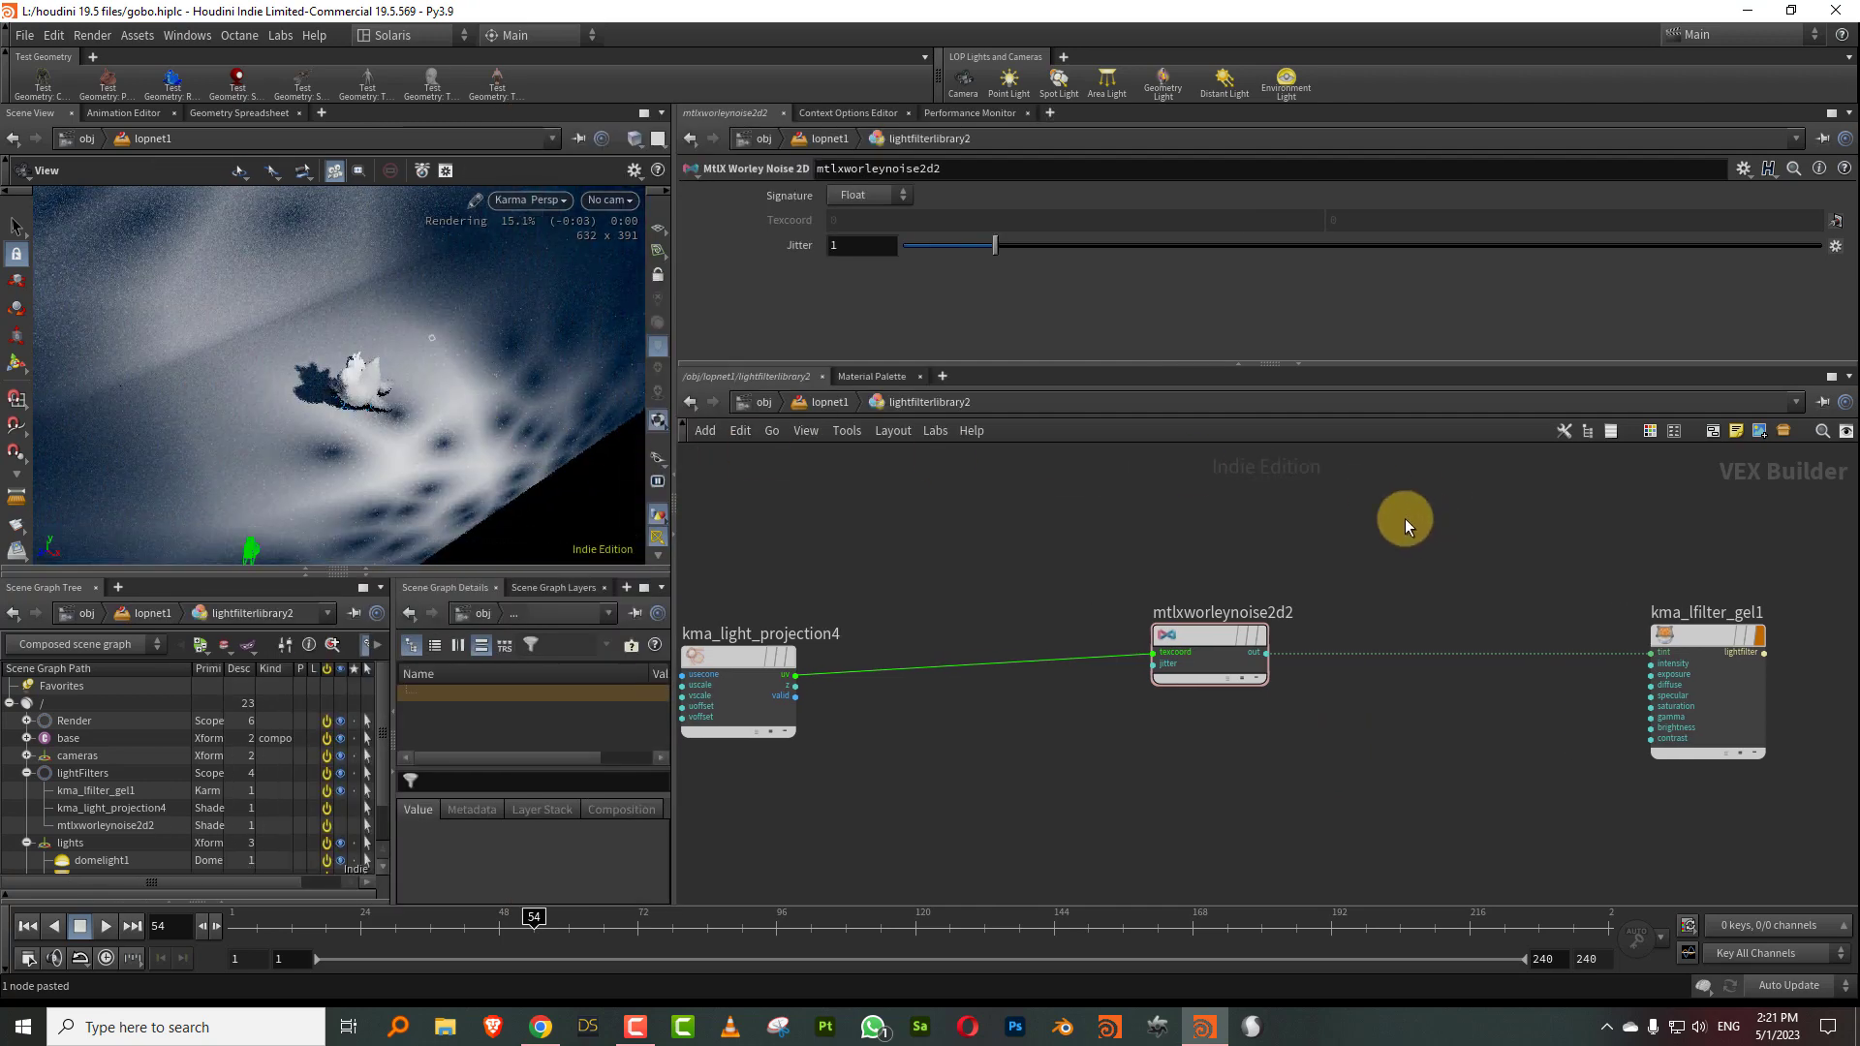
{"action": "key", "text": "Tab"}
{"action": "key", "text": "Escape"}
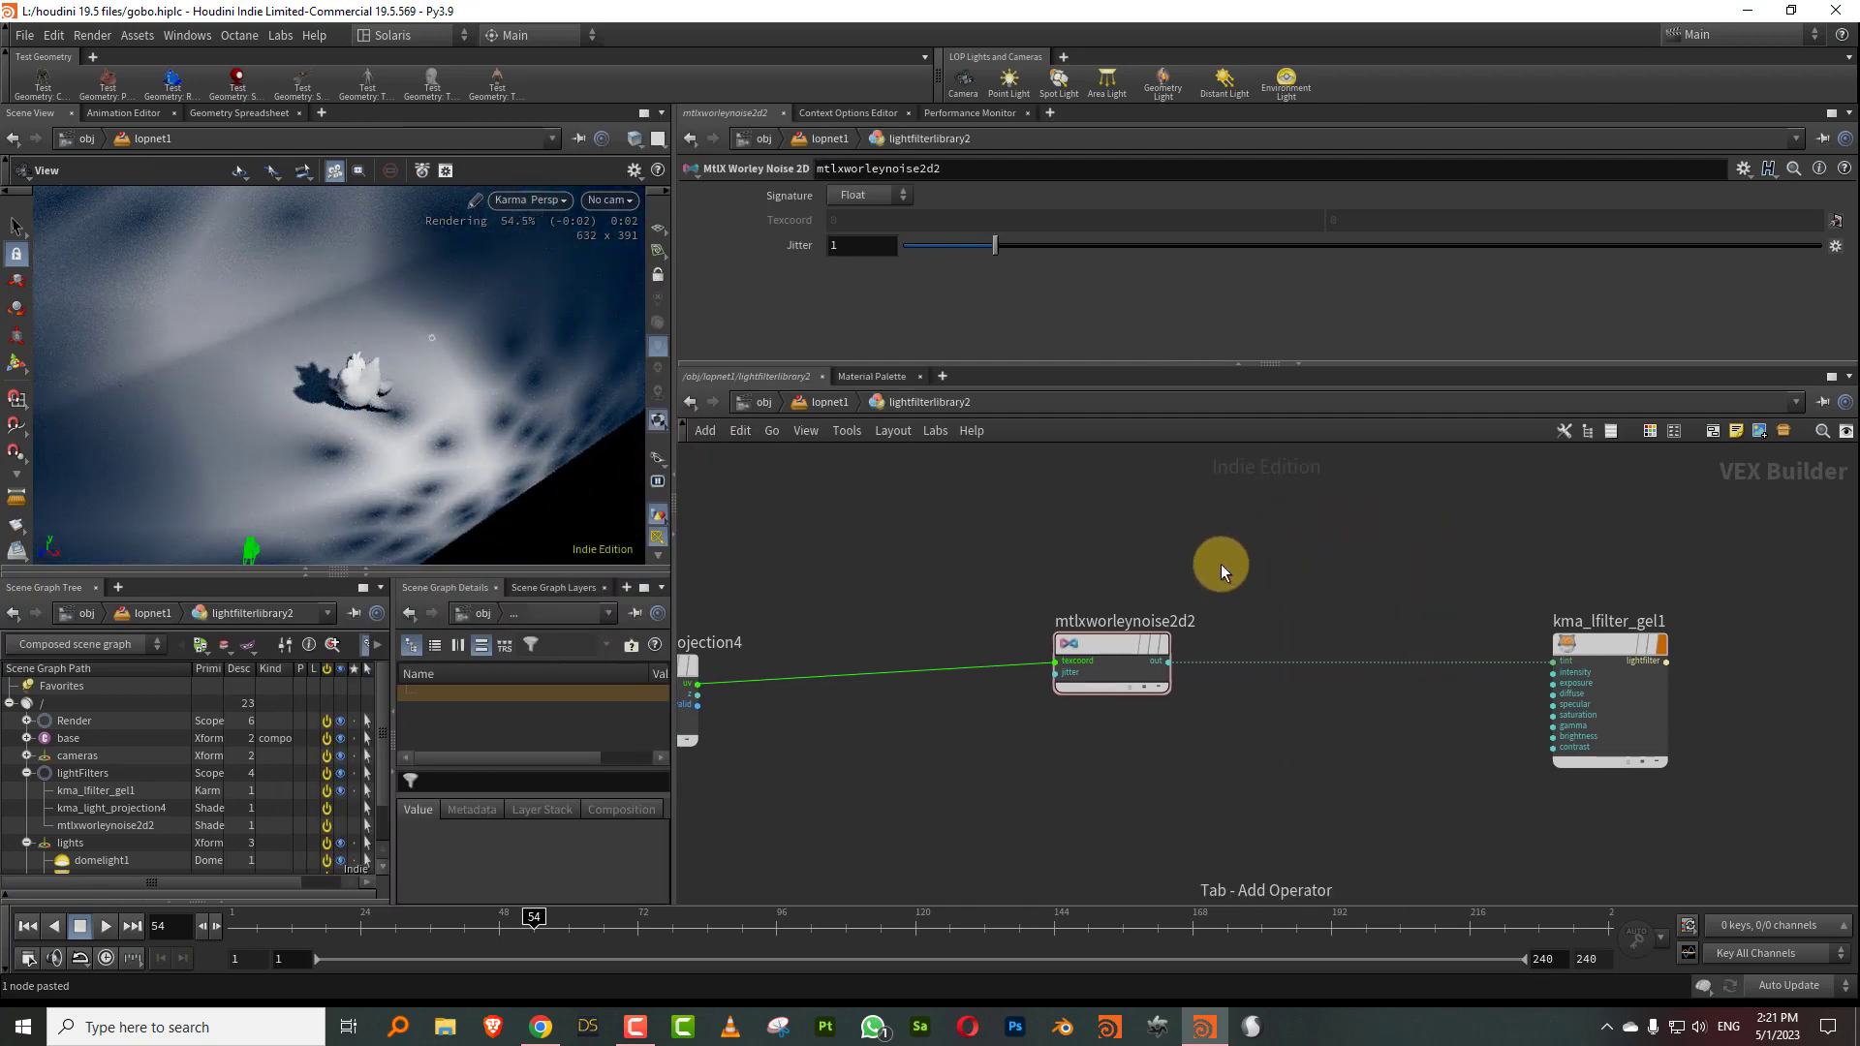
Insert an MtlX Float Cubic Ramp node on the wire between the Worley noise and the gel filter.
{"action": "left_click", "coordinate": [1170, 631]}
{"action": "key", "text": "Tab"}
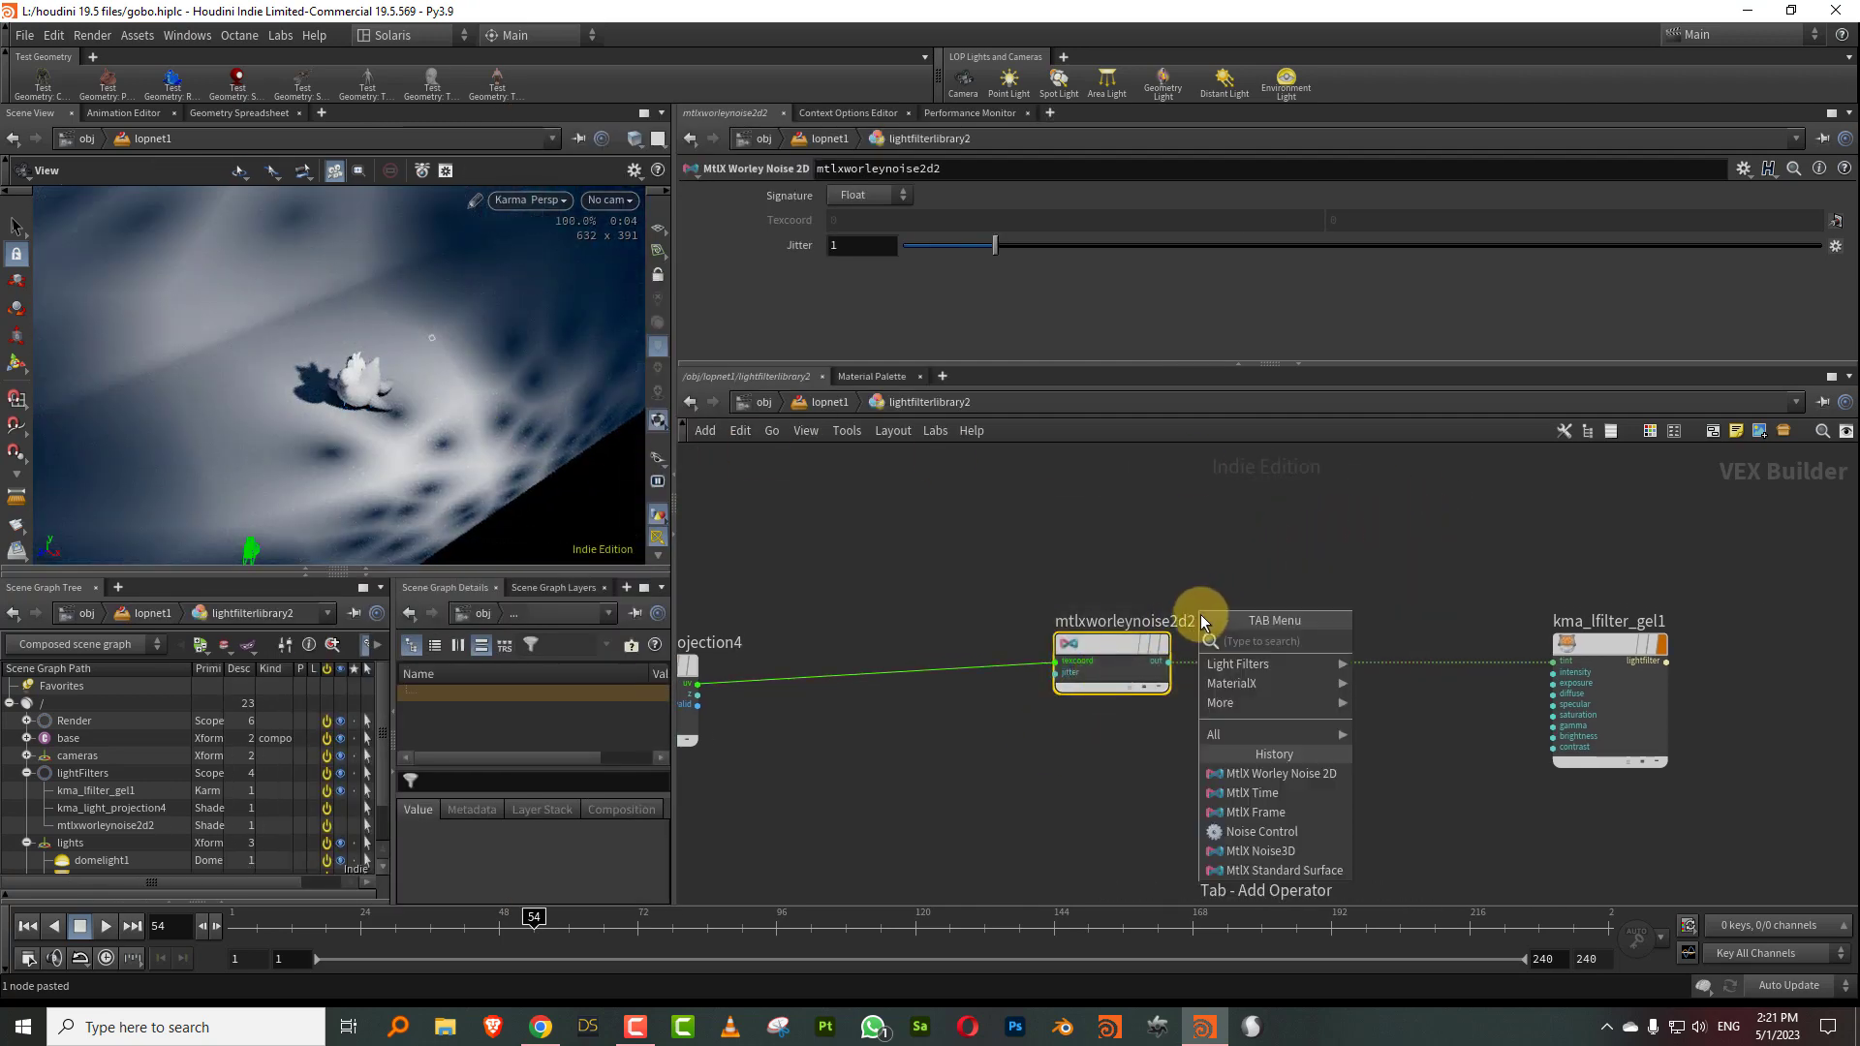
{"action": "type", "text": "flo"}
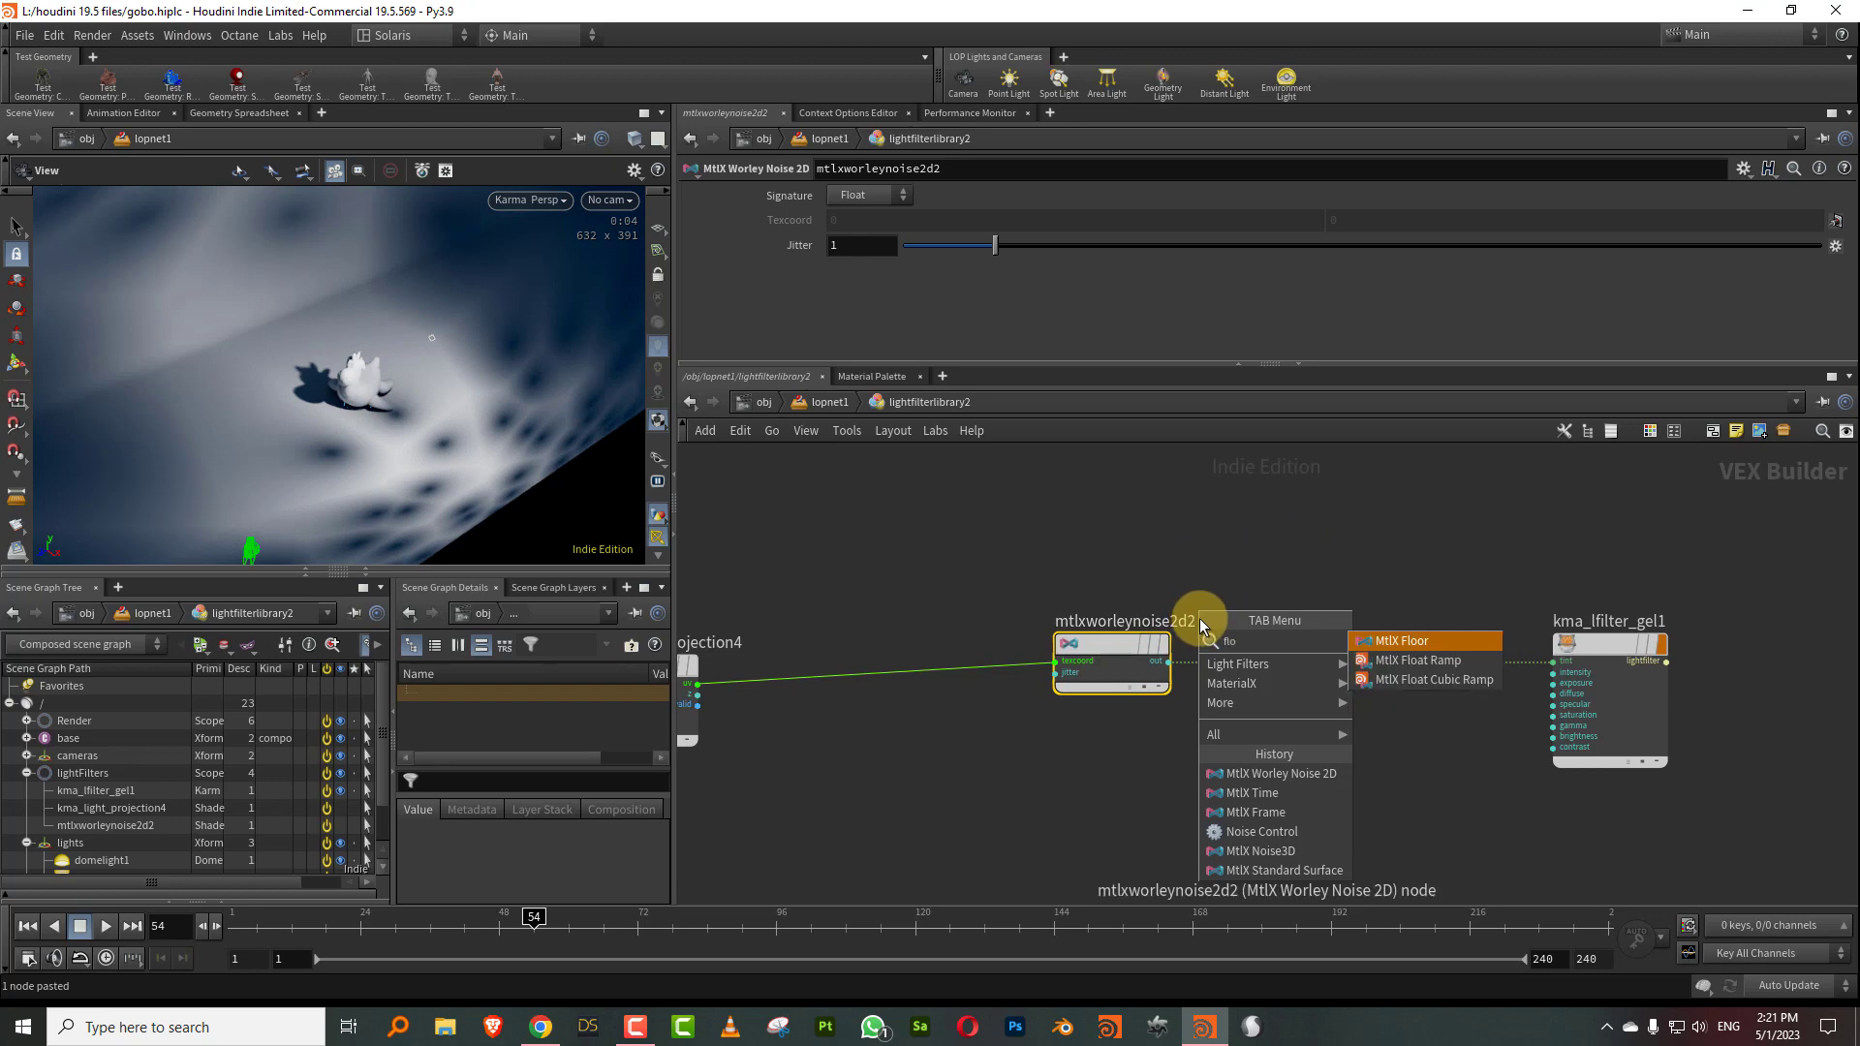
{"action": "left_click", "coordinate": [1470, 682]}
{"action": "left_click", "coordinate": [1364, 713]}
{"action": "left_click_drag", "start_coordinate": [1364, 710], "coordinate": [1363, 668]}
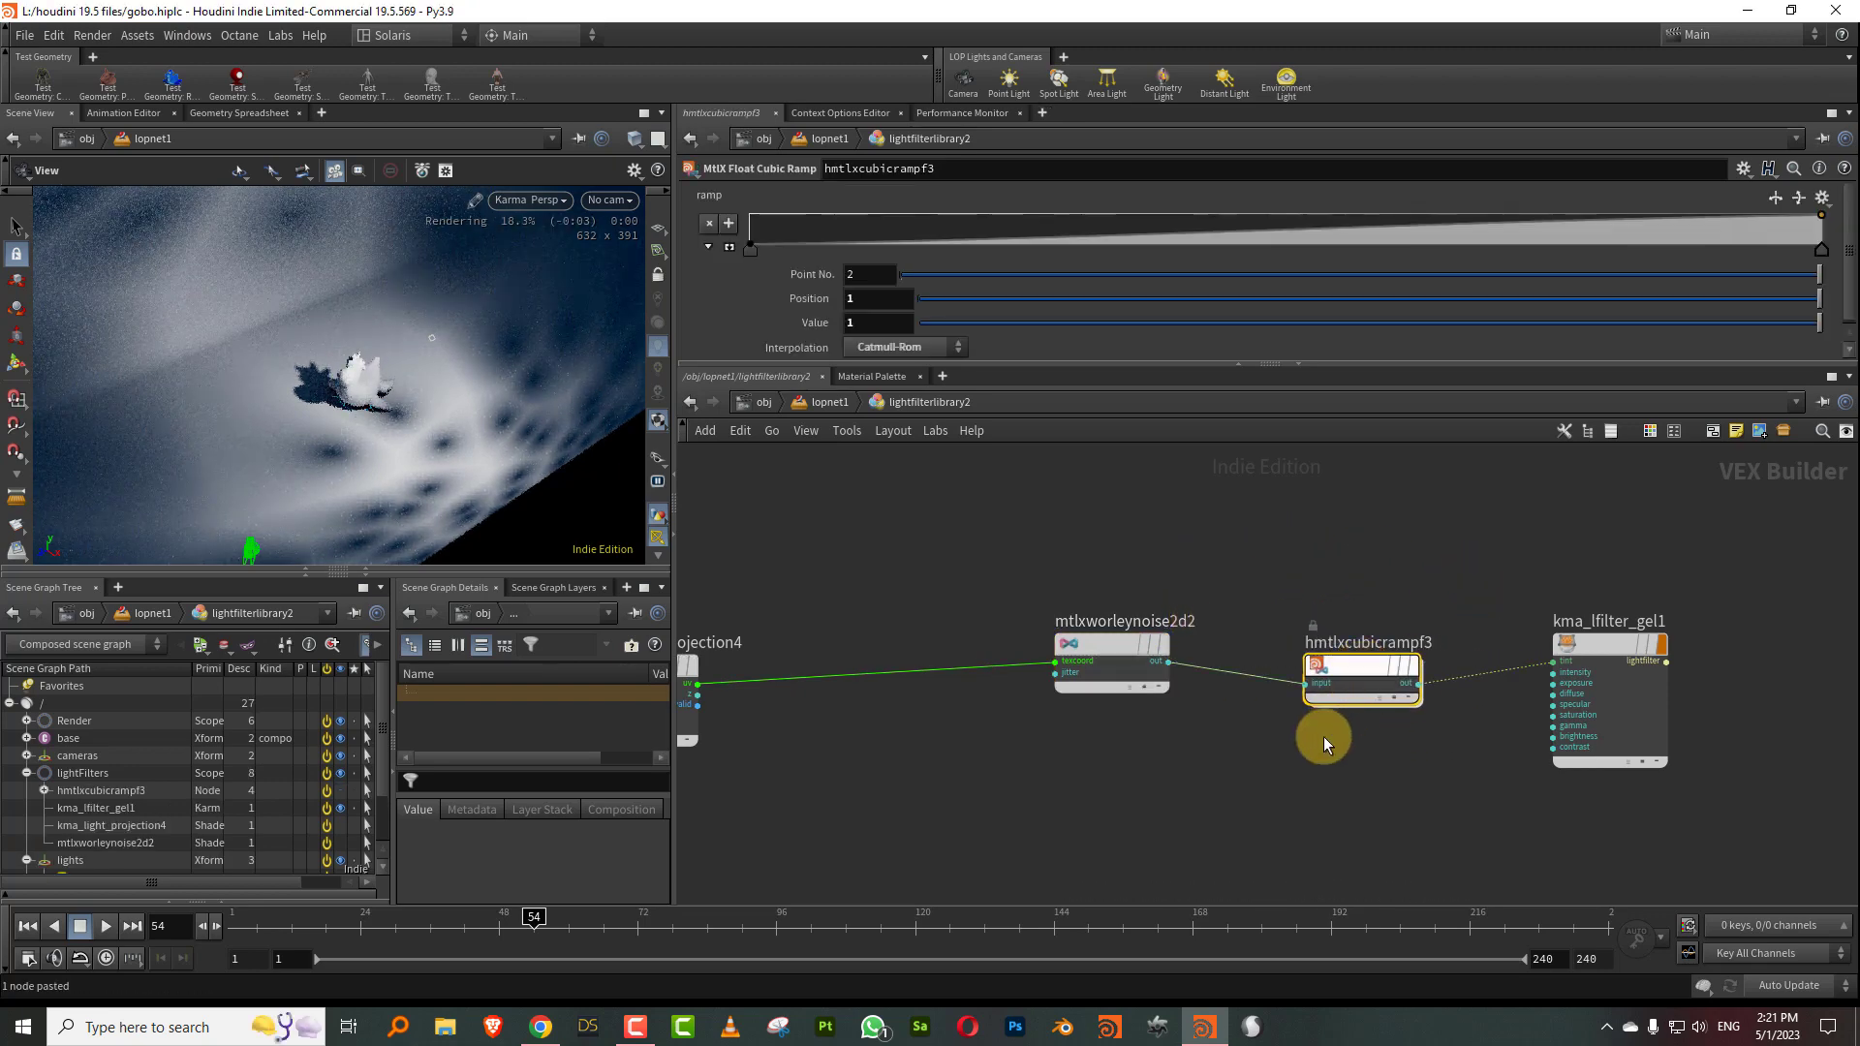
Add a point to the float cubic ramp at position 0.622061 with value 0.233333, and spread the nodes apart.
{"action": "left_click", "coordinate": [1415, 238]}
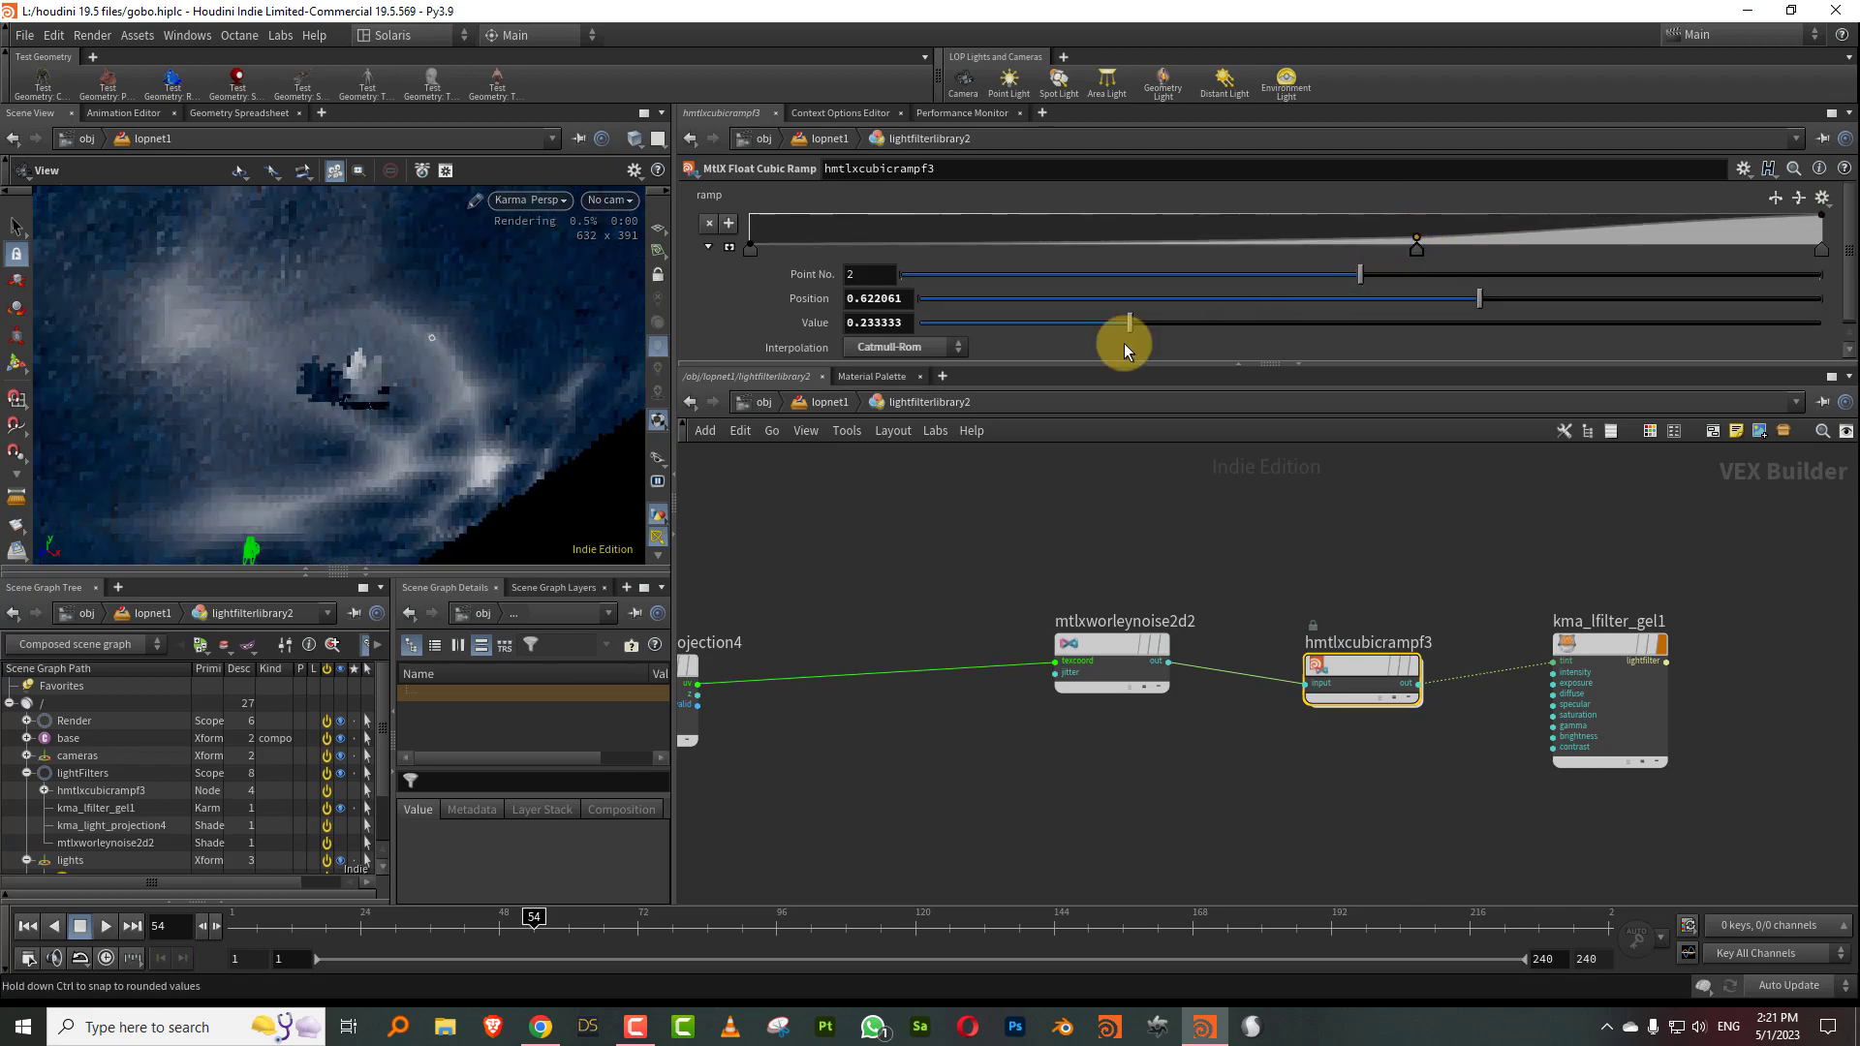
{"action": "left_click_drag", "start_coordinate": [532, 406], "coordinate": [486, 427]}
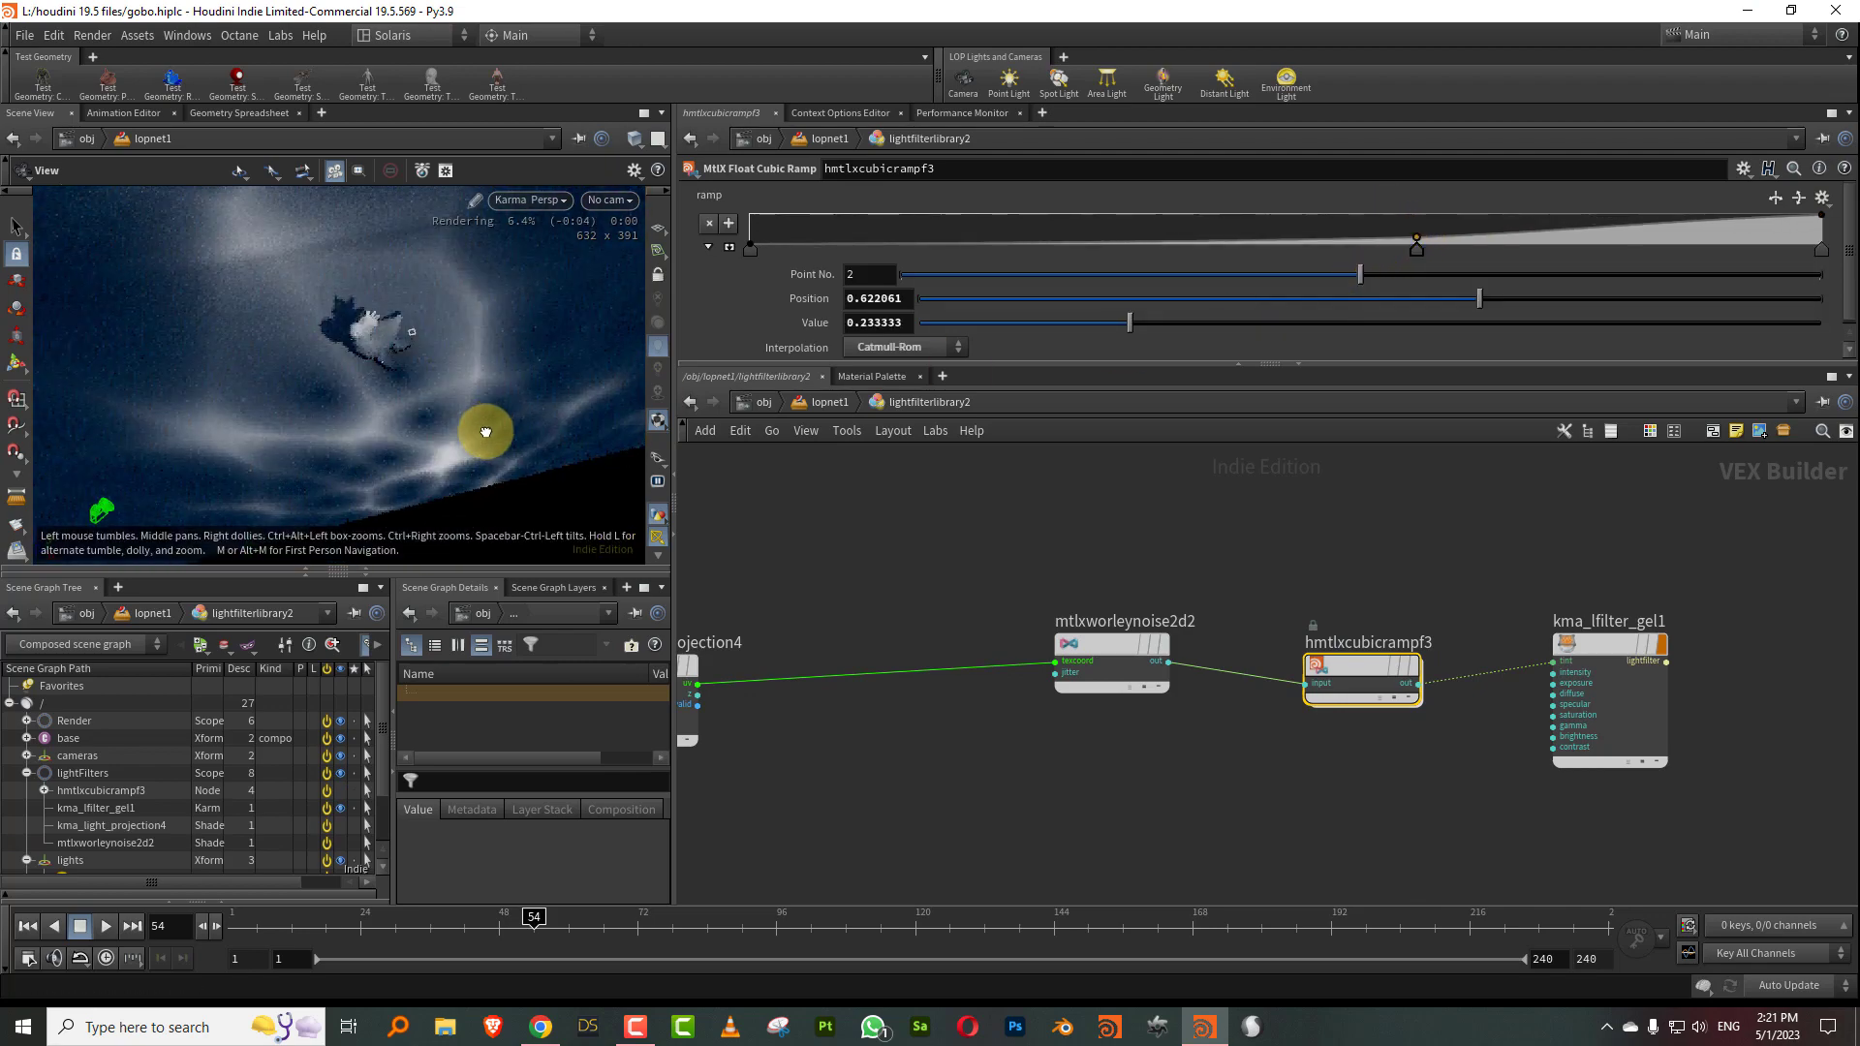
{"action": "left_click_drag", "start_coordinate": [1102, 626], "coordinate": [1098, 610]}
{"action": "key", "text": "l"}
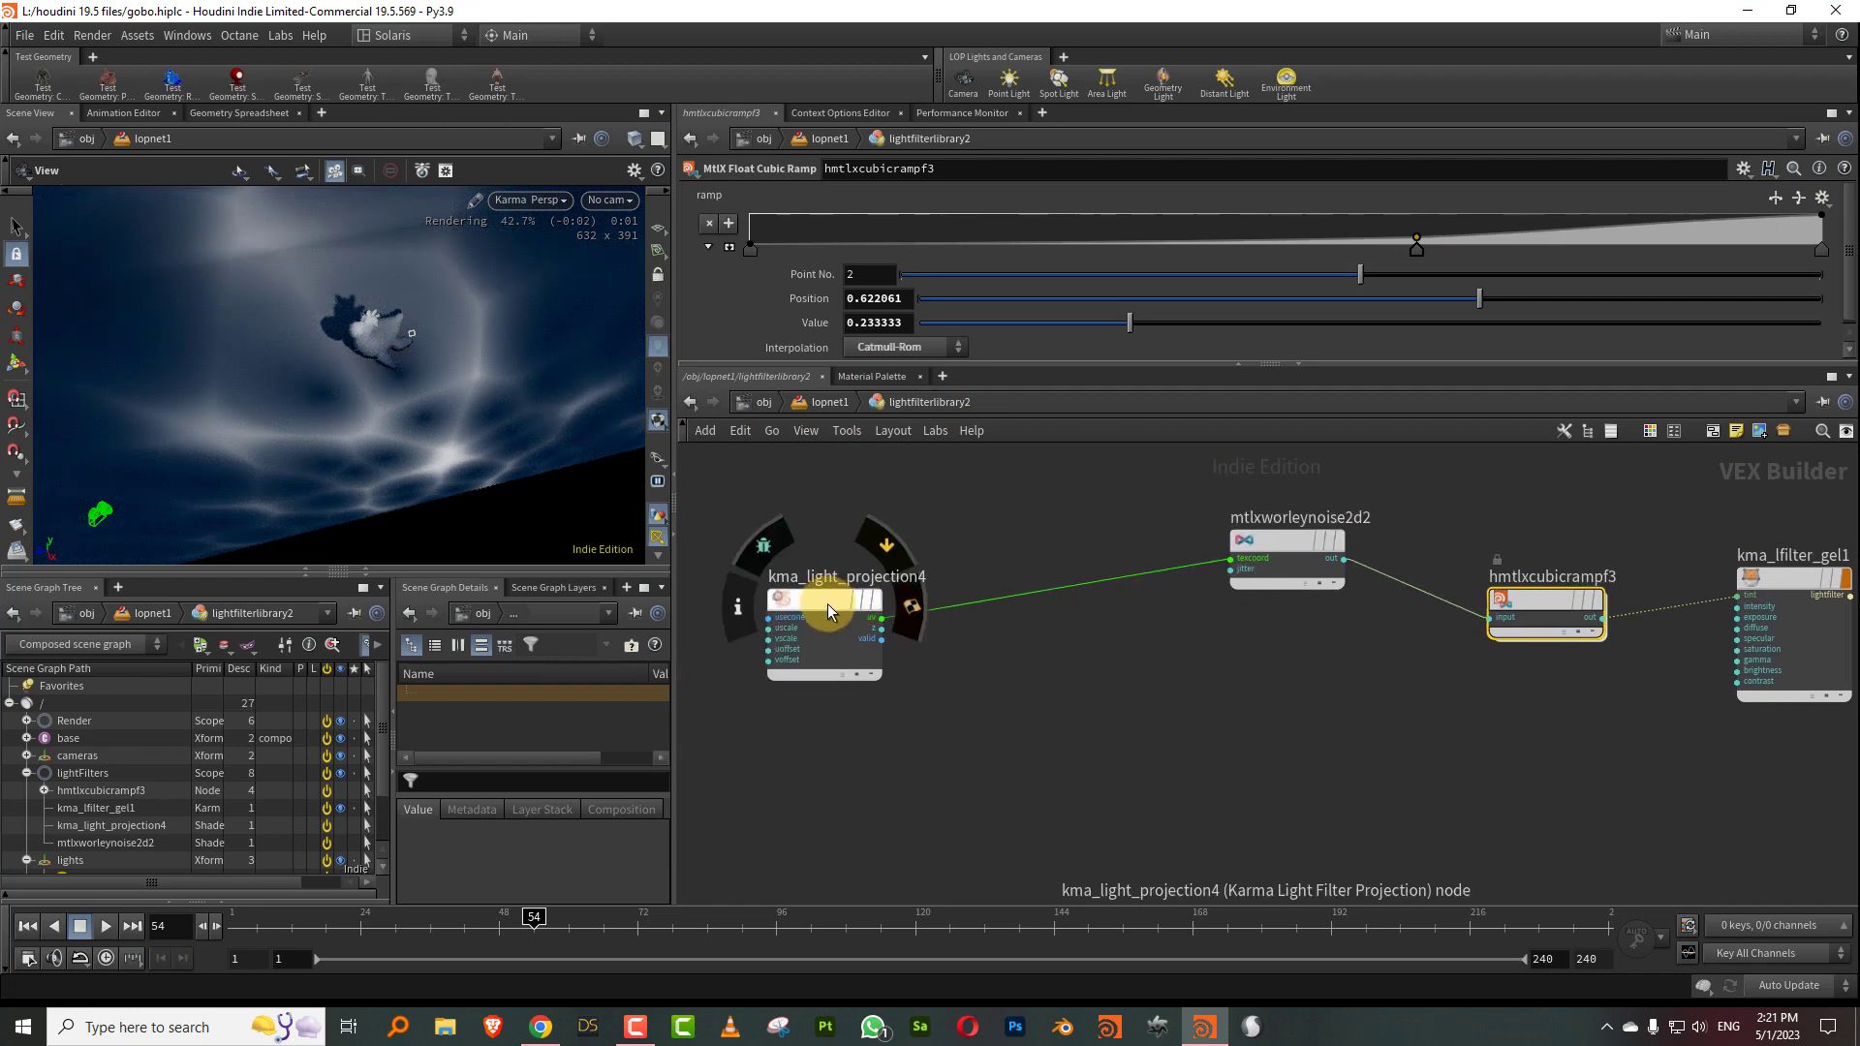
Add an MtlX Noise2D node below the wire between the light projection and the Worley noise.
{"action": "key", "text": "Tab"}
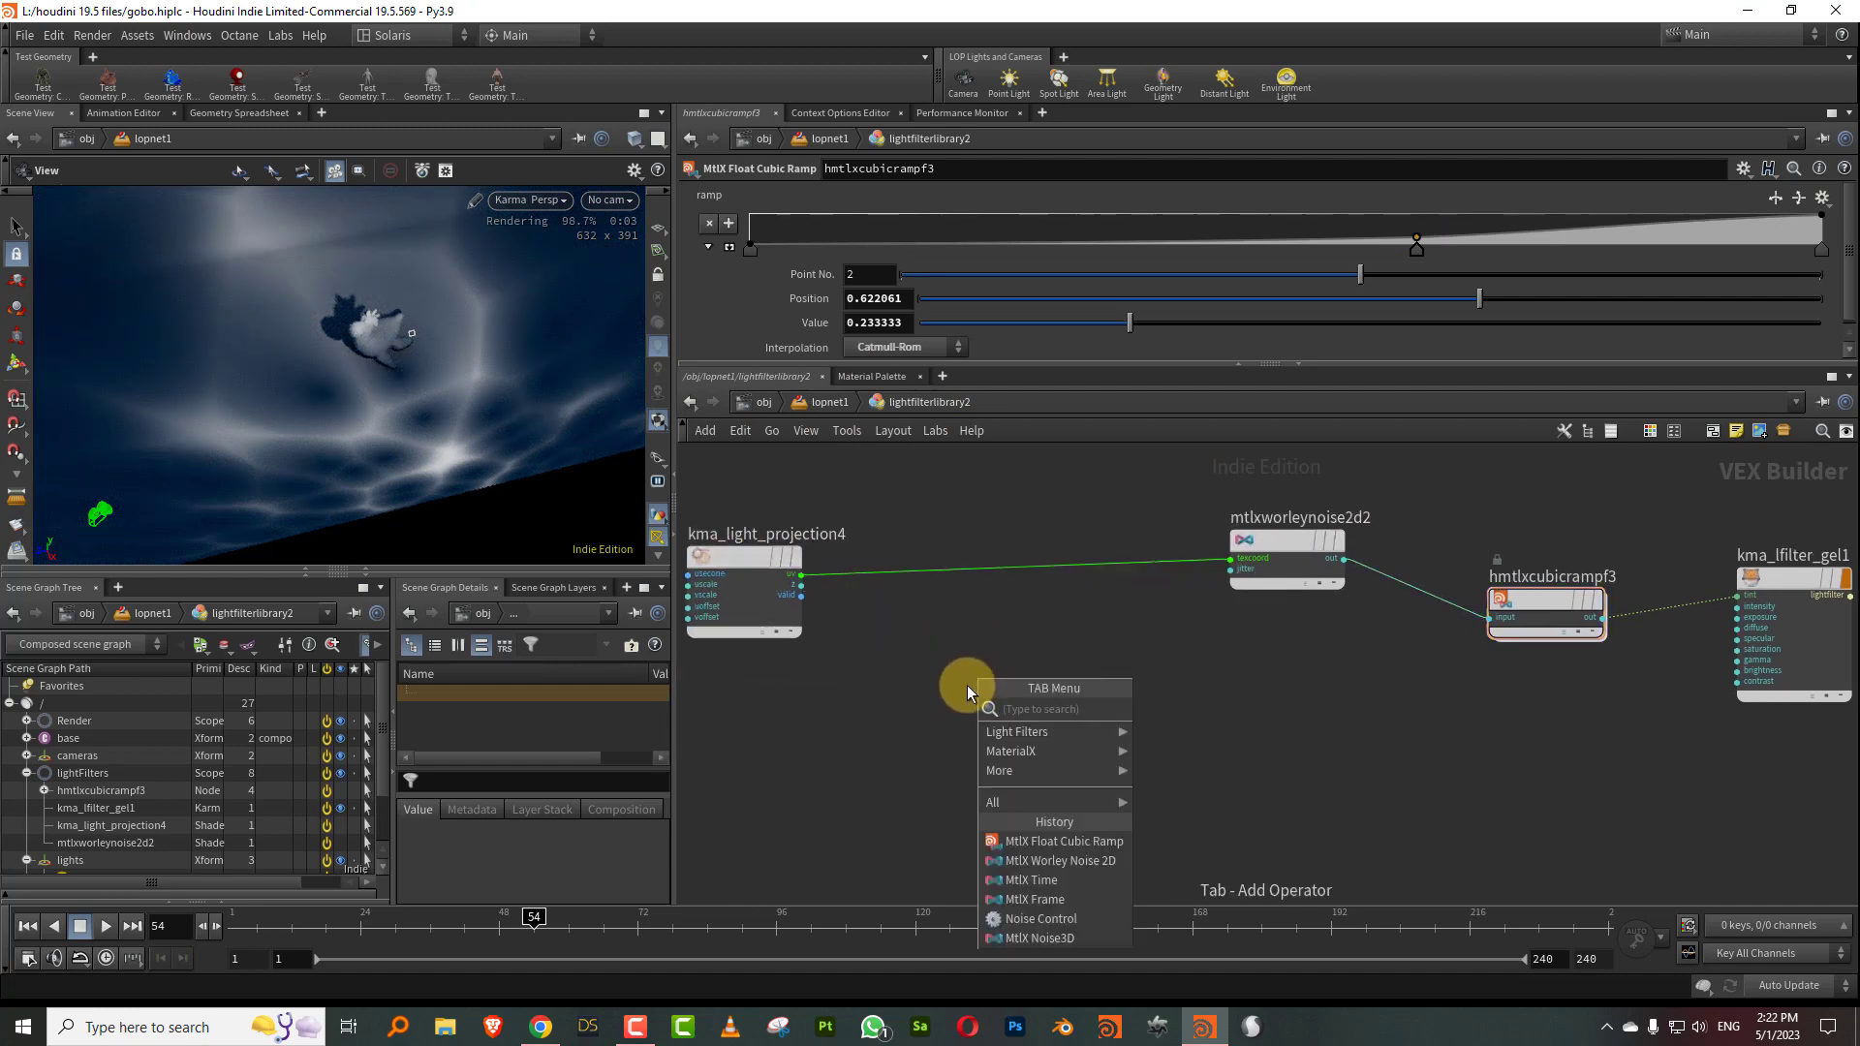
{"action": "type", "text": "noise"}
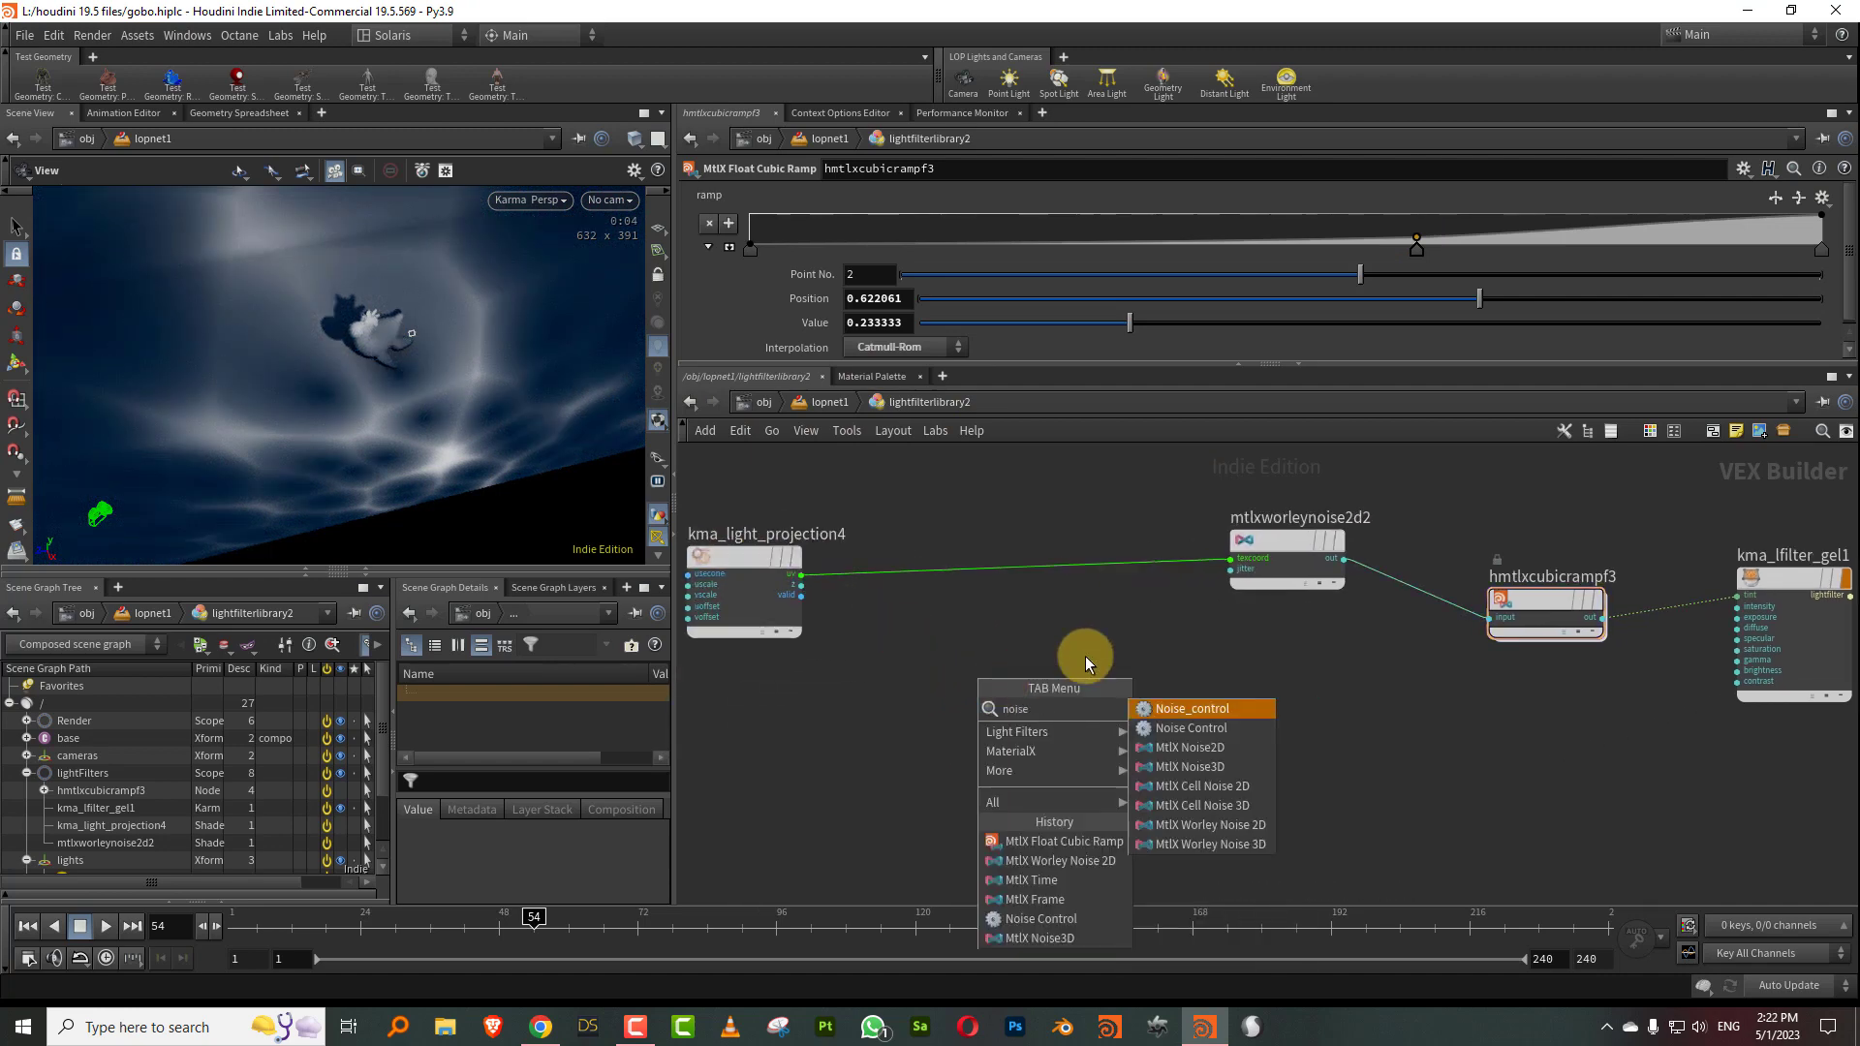
{"action": "left_click", "coordinate": [1252, 750]}
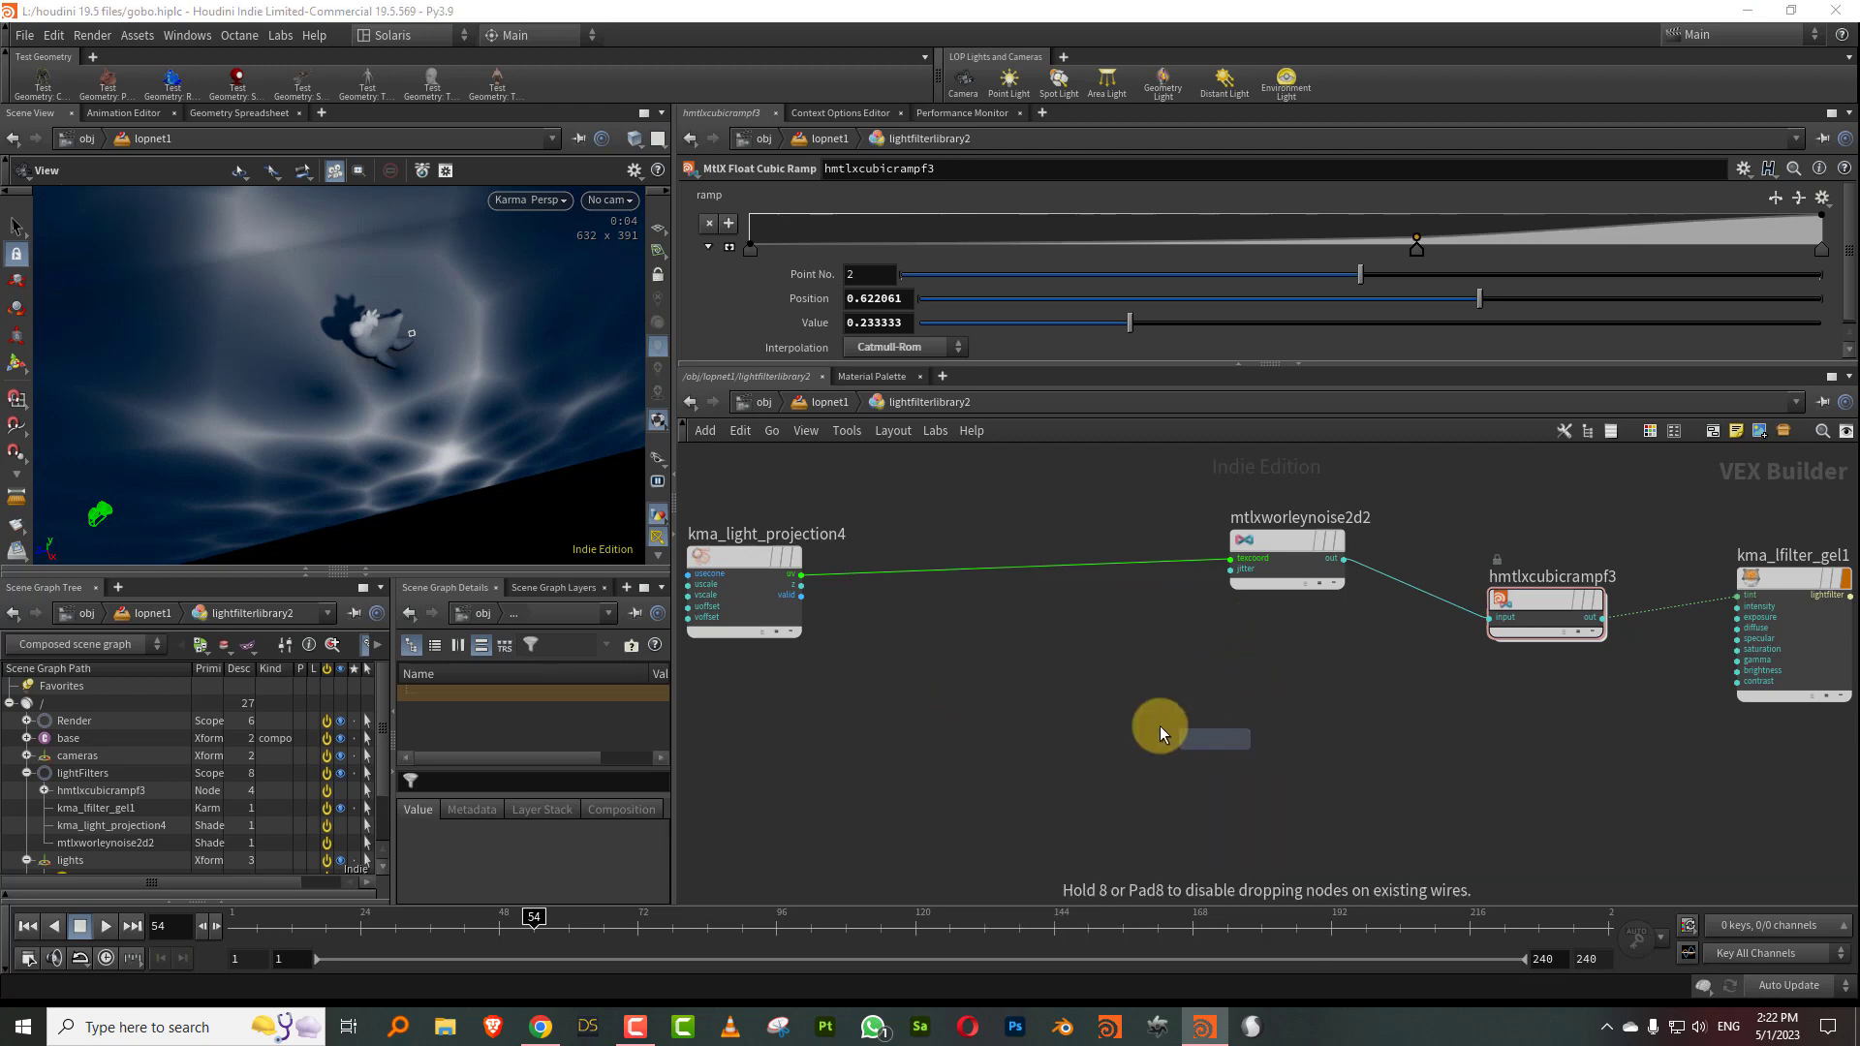
{"action": "left_click", "coordinate": [994, 684]}
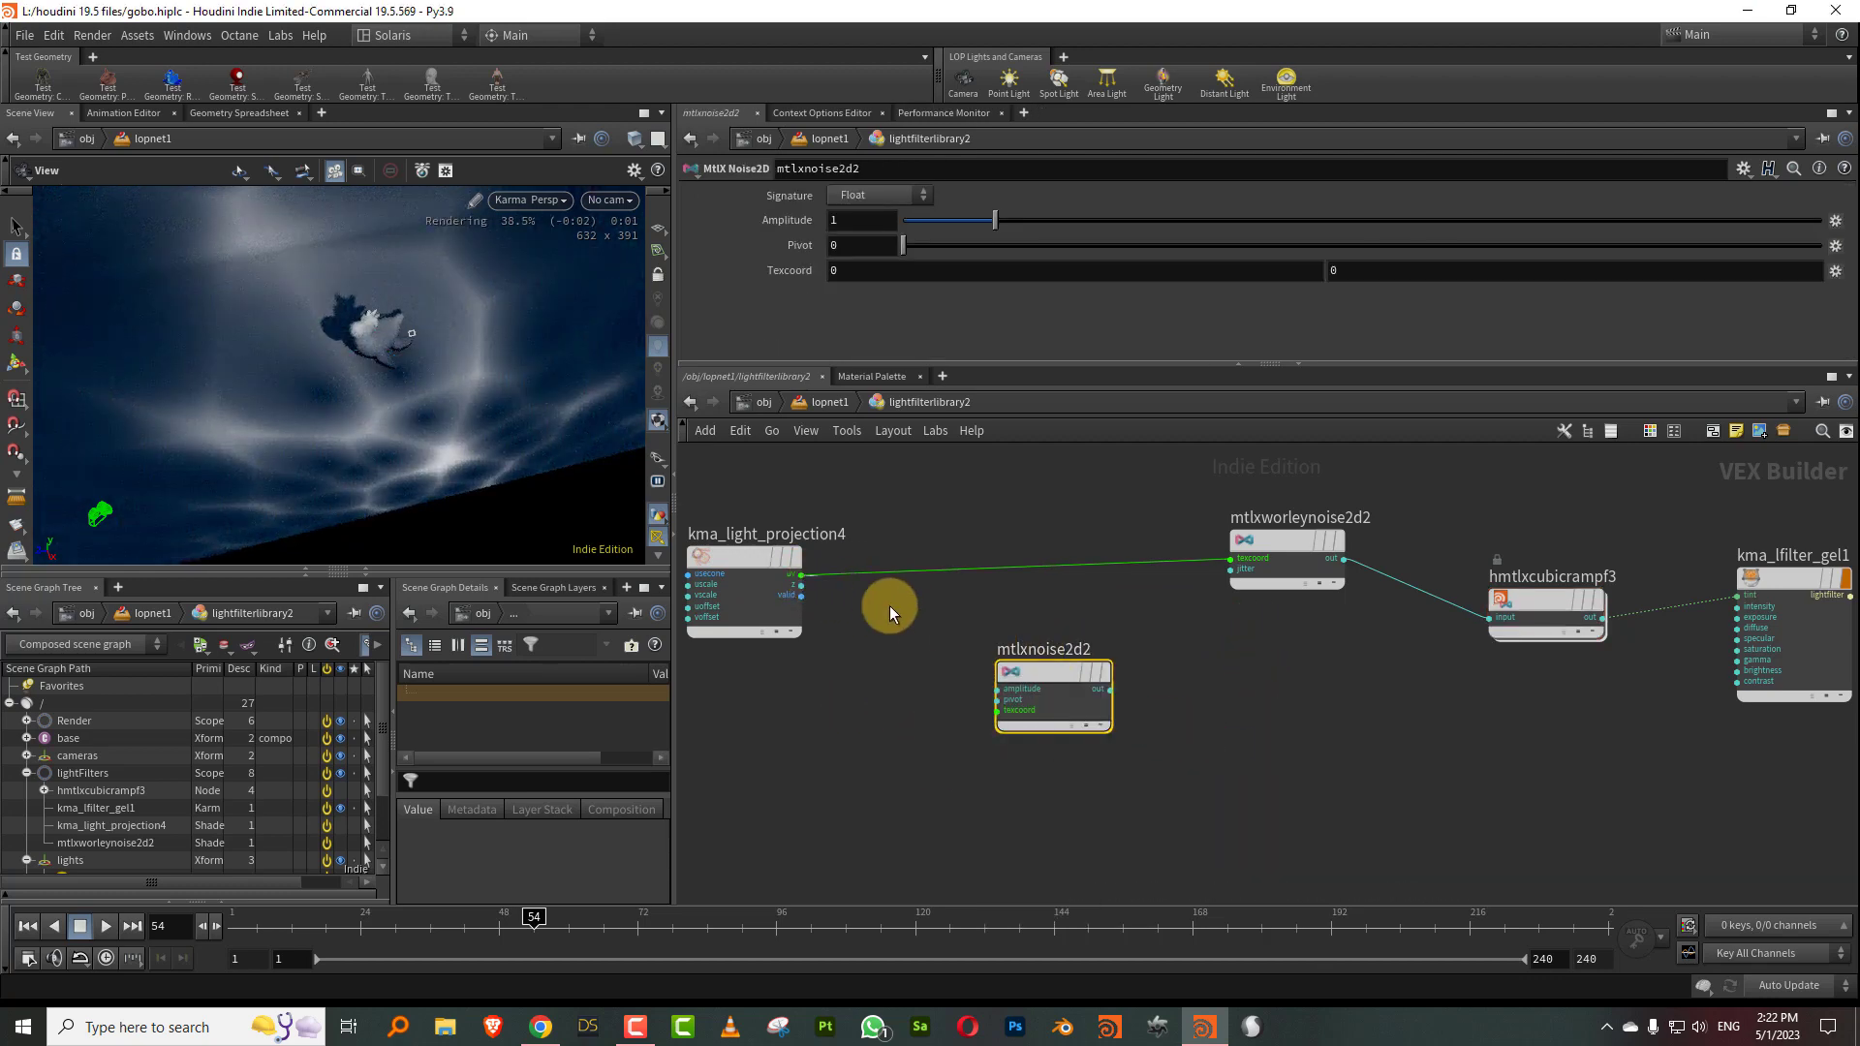
Connect the projection's uv output to the Noise2D texcoord and set the Noise2D signature to Vector 2.
{"action": "left_click", "coordinate": [801, 575]}
{"action": "left_click", "coordinate": [997, 710]}
{"action": "left_click_drag", "start_coordinate": [1044, 670], "coordinate": [977, 688]}
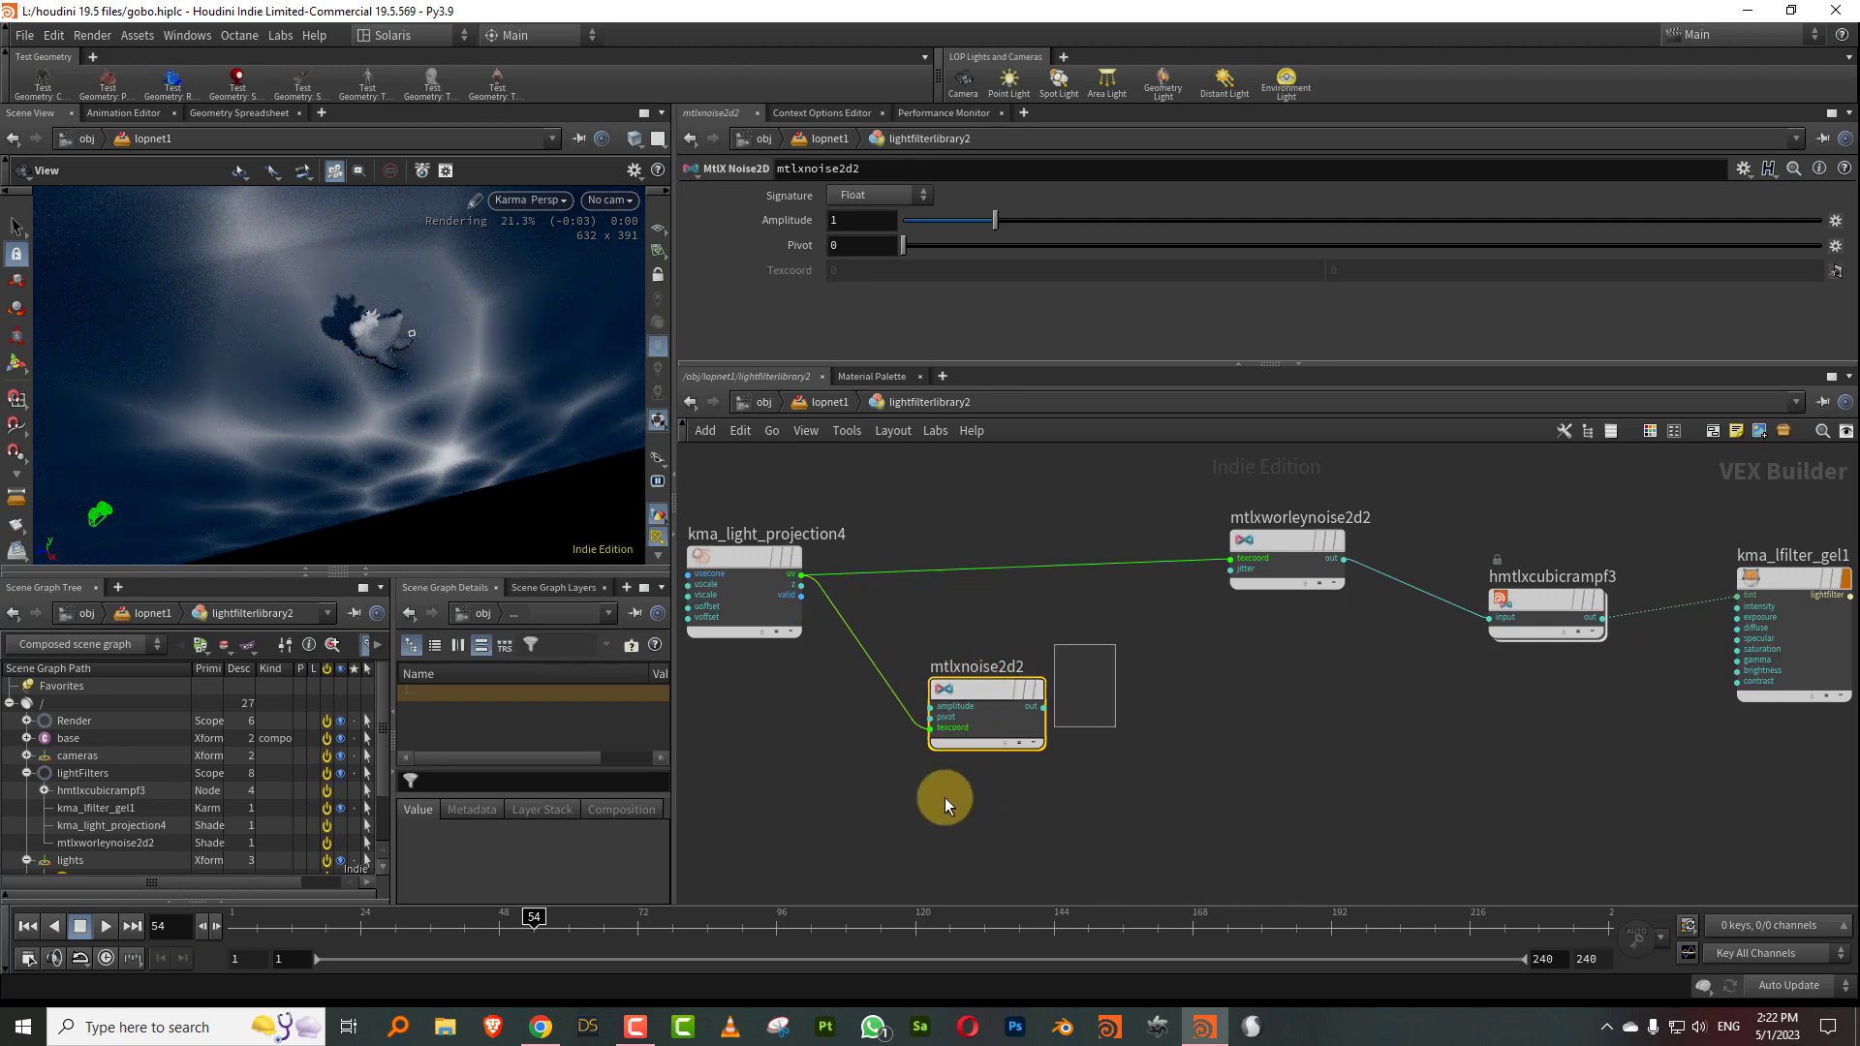
{"action": "left_click", "coordinate": [861, 196]}
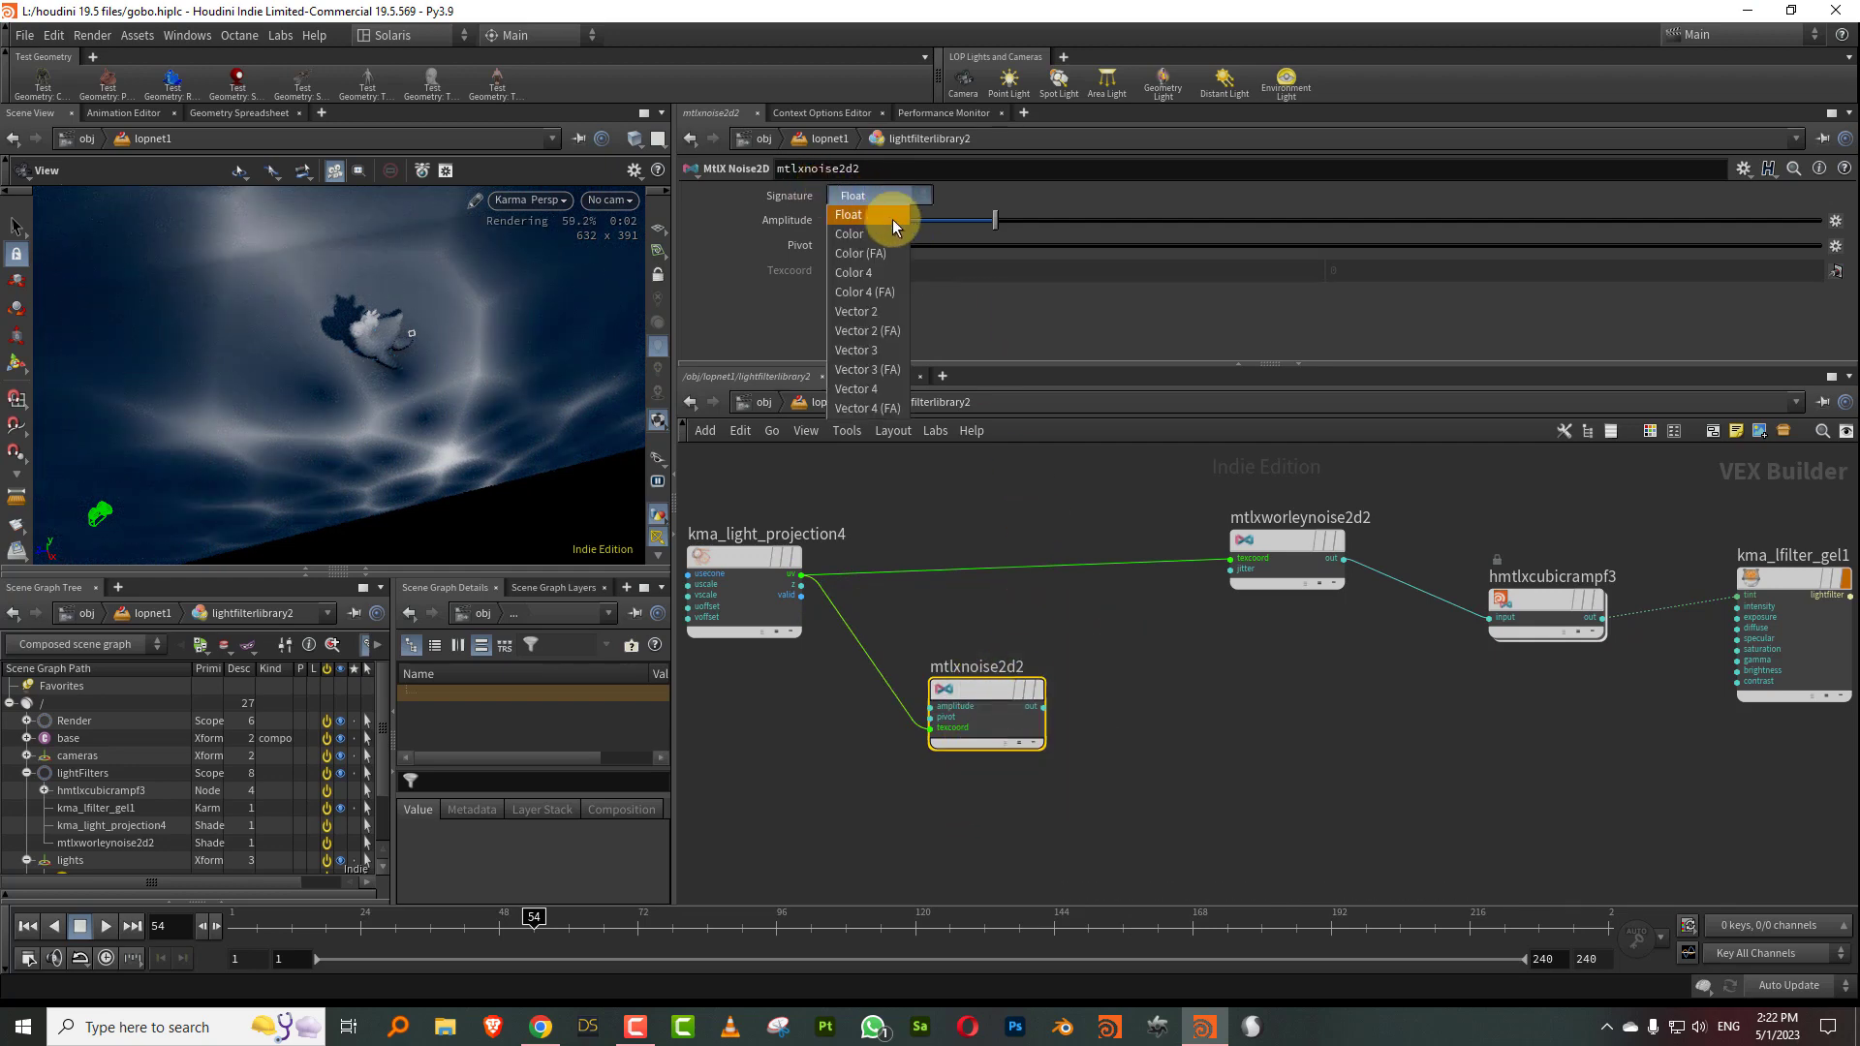
{"action": "left_click", "coordinate": [885, 311]}
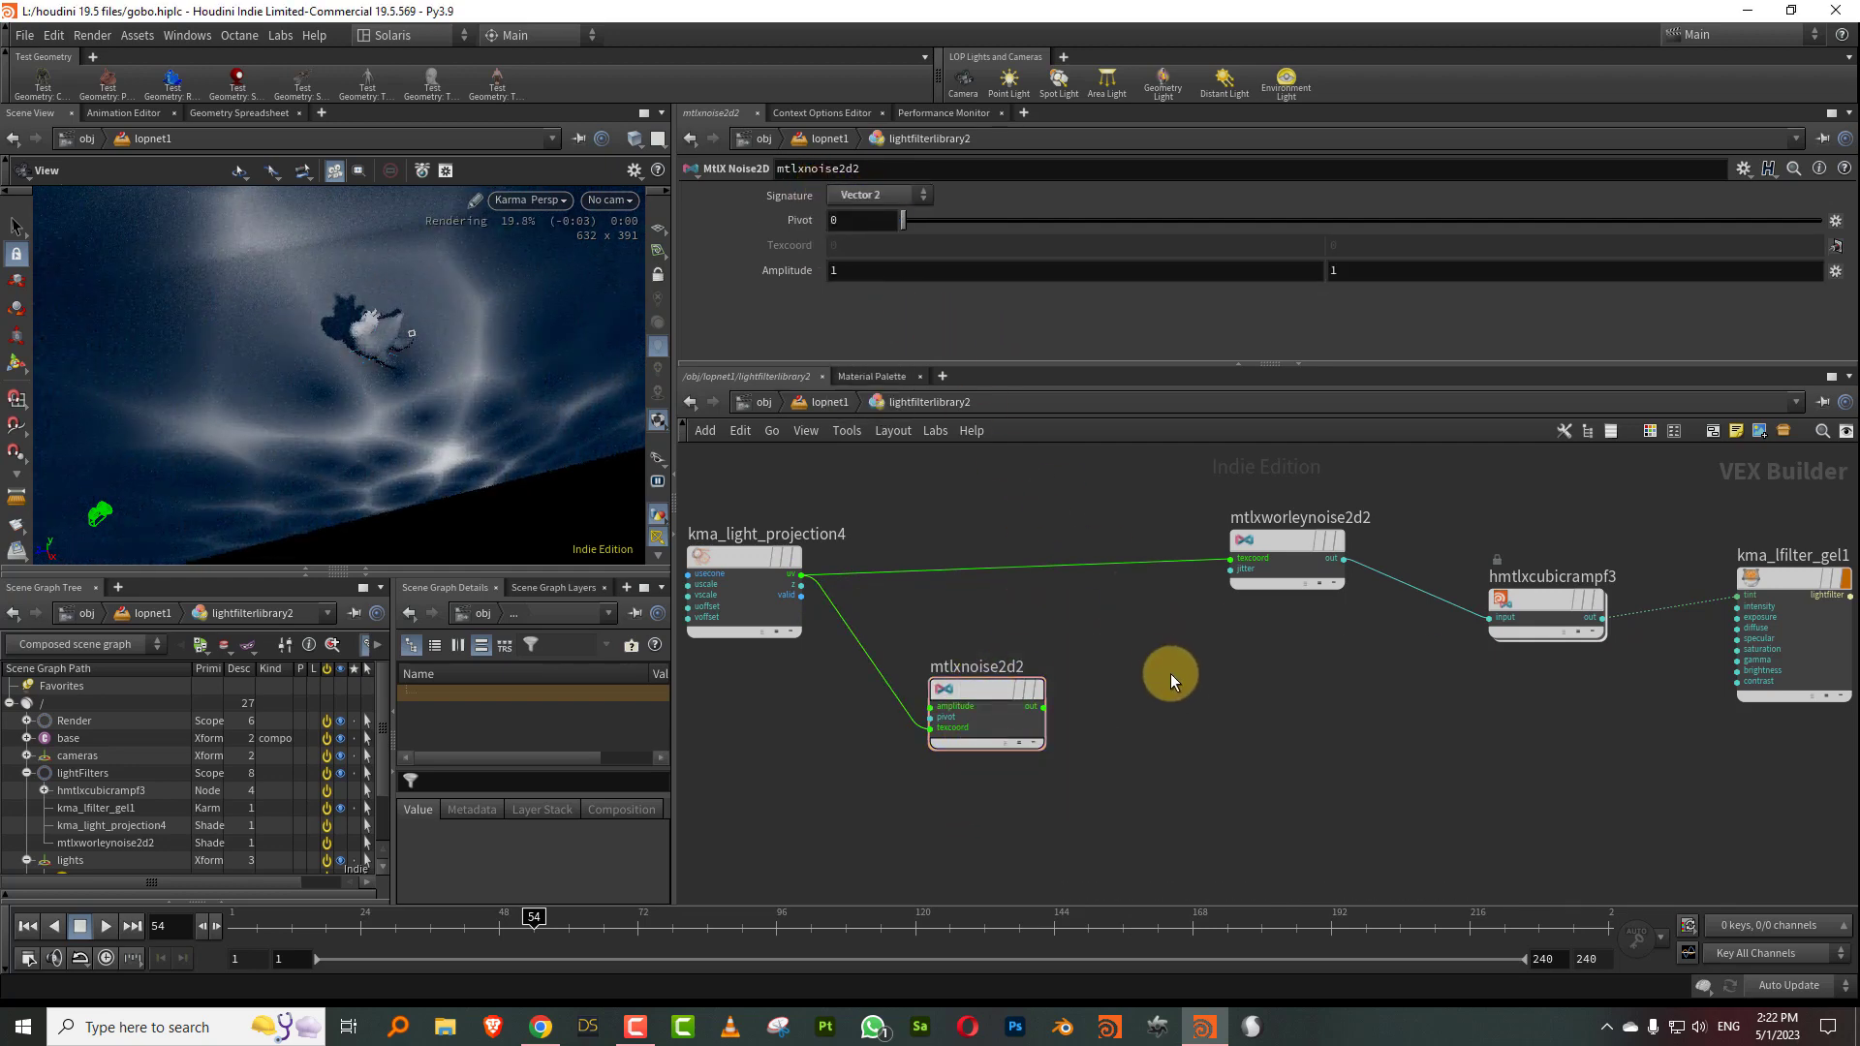
Insert an MtlX Add node between the projection and the Worley noise, and connect the Noise2D output to its second input.
{"action": "key", "text": "Tab"}
{"action": "type", "text": "add"}
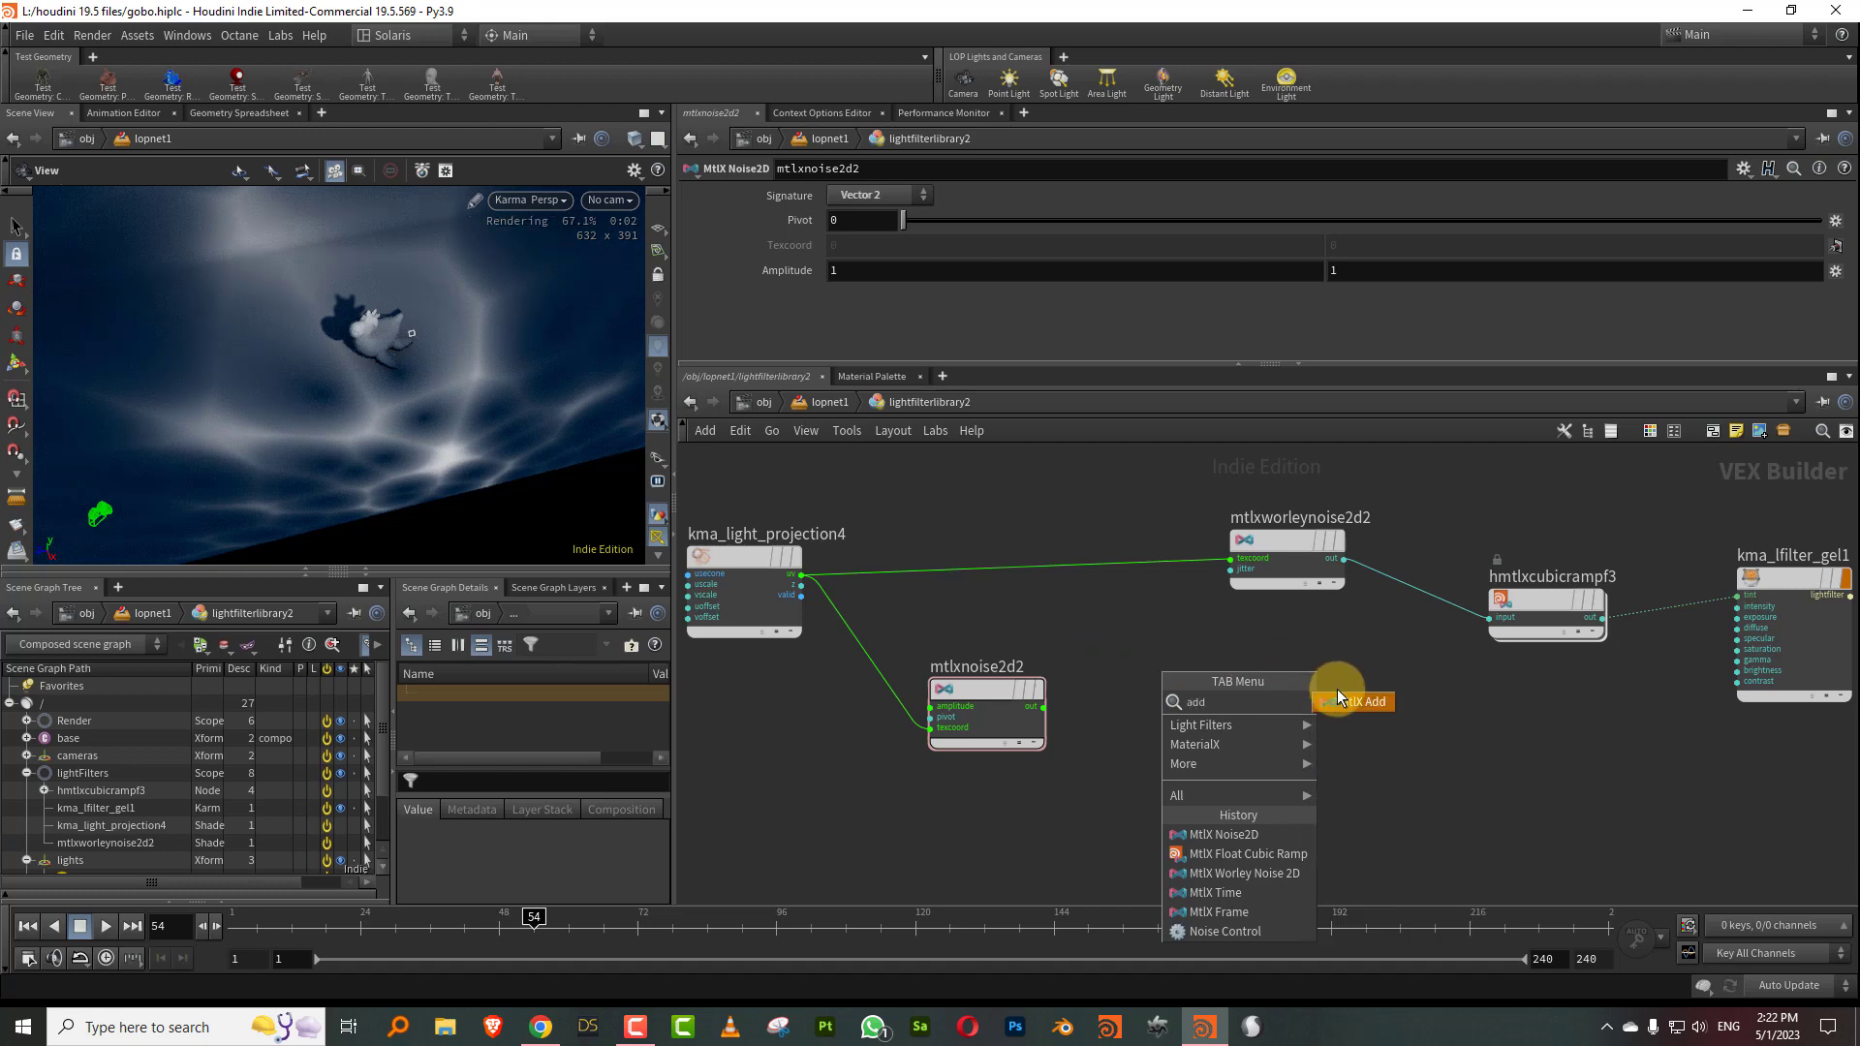
{"action": "left_click", "coordinate": [1349, 701]}
{"action": "left_click", "coordinate": [1141, 582]}
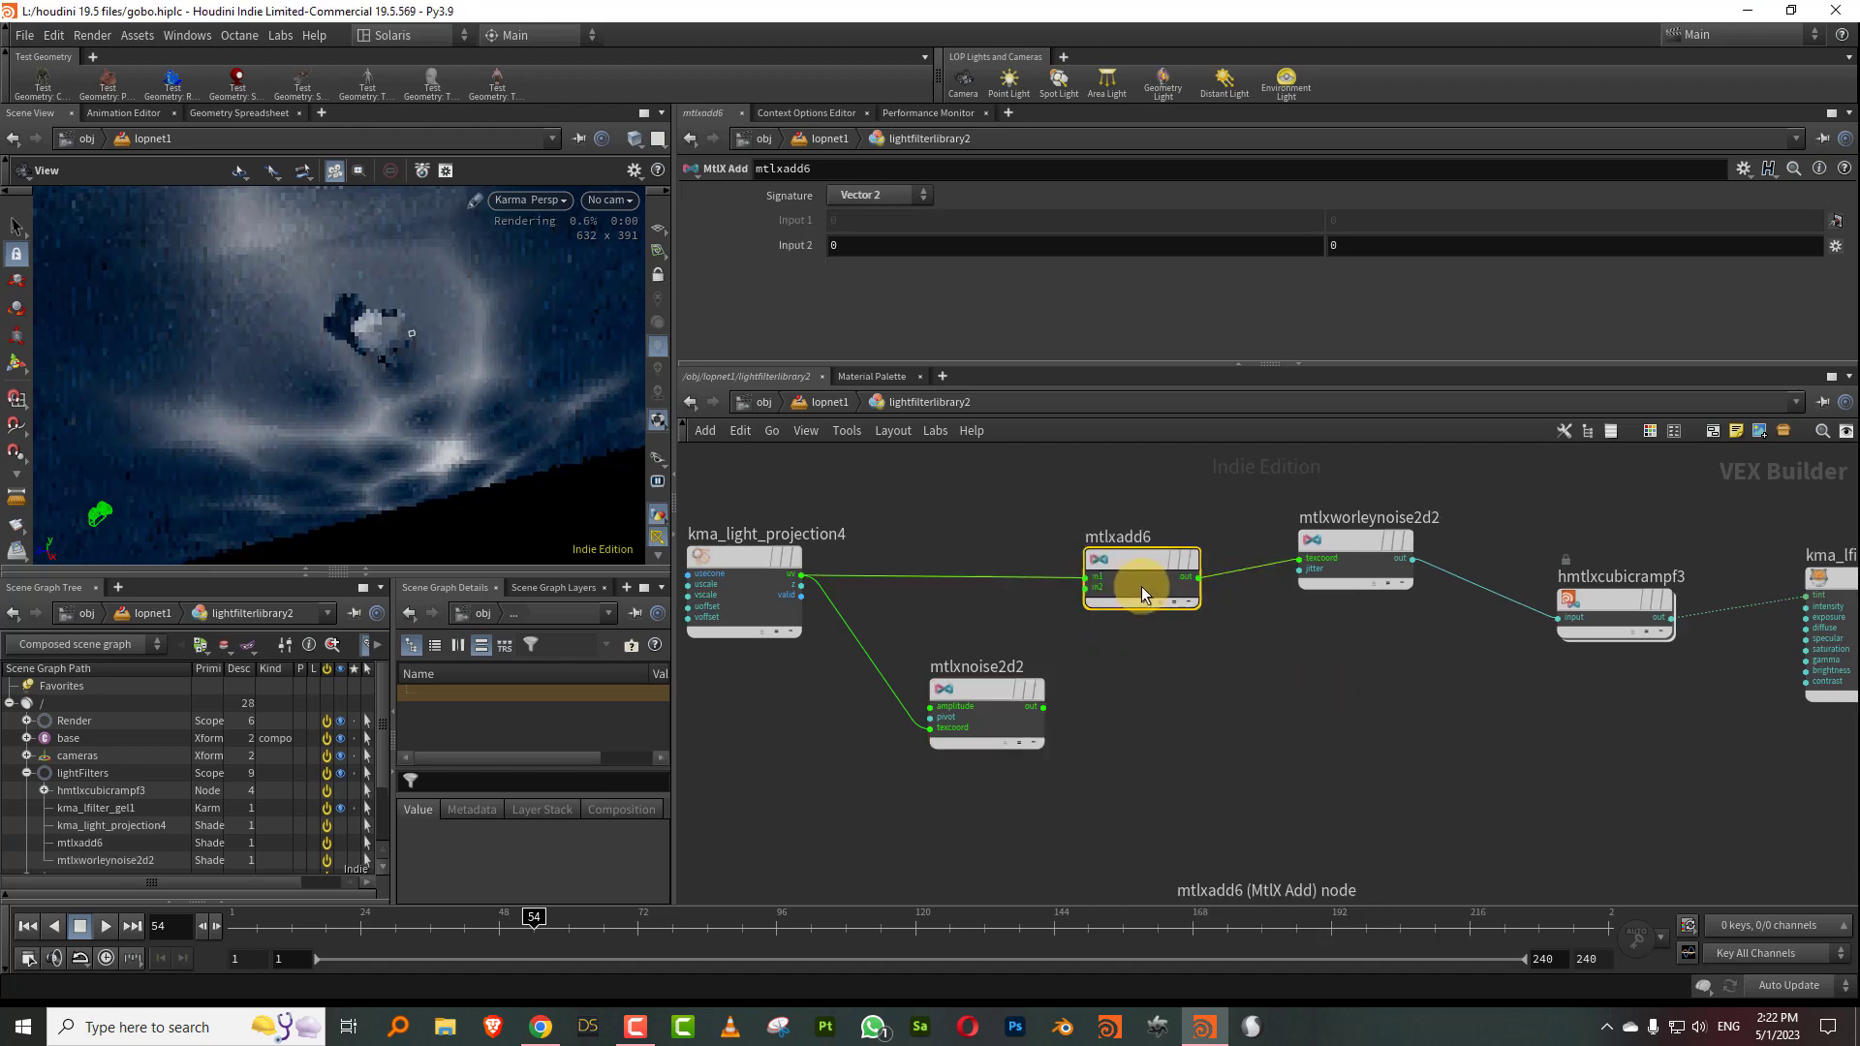
{"action": "left_click", "coordinate": [1044, 708]}
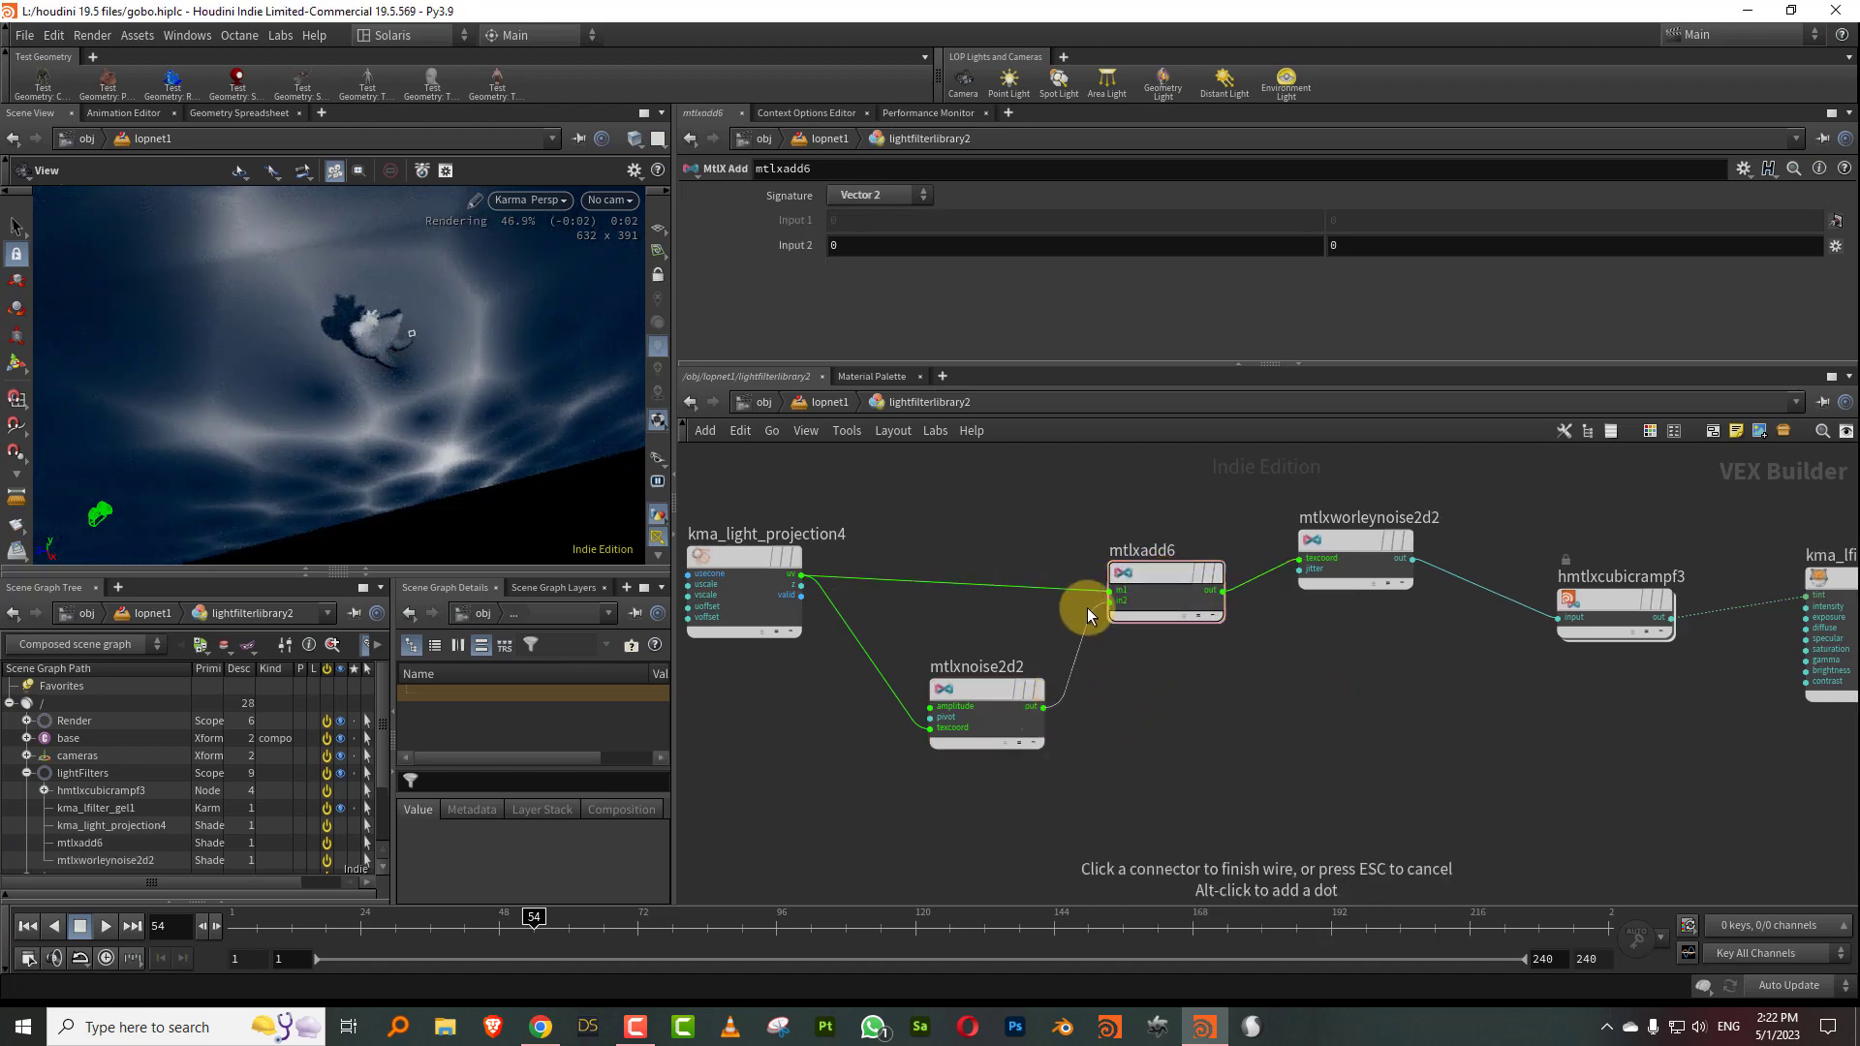
{"action": "left_click", "coordinate": [1089, 607]}
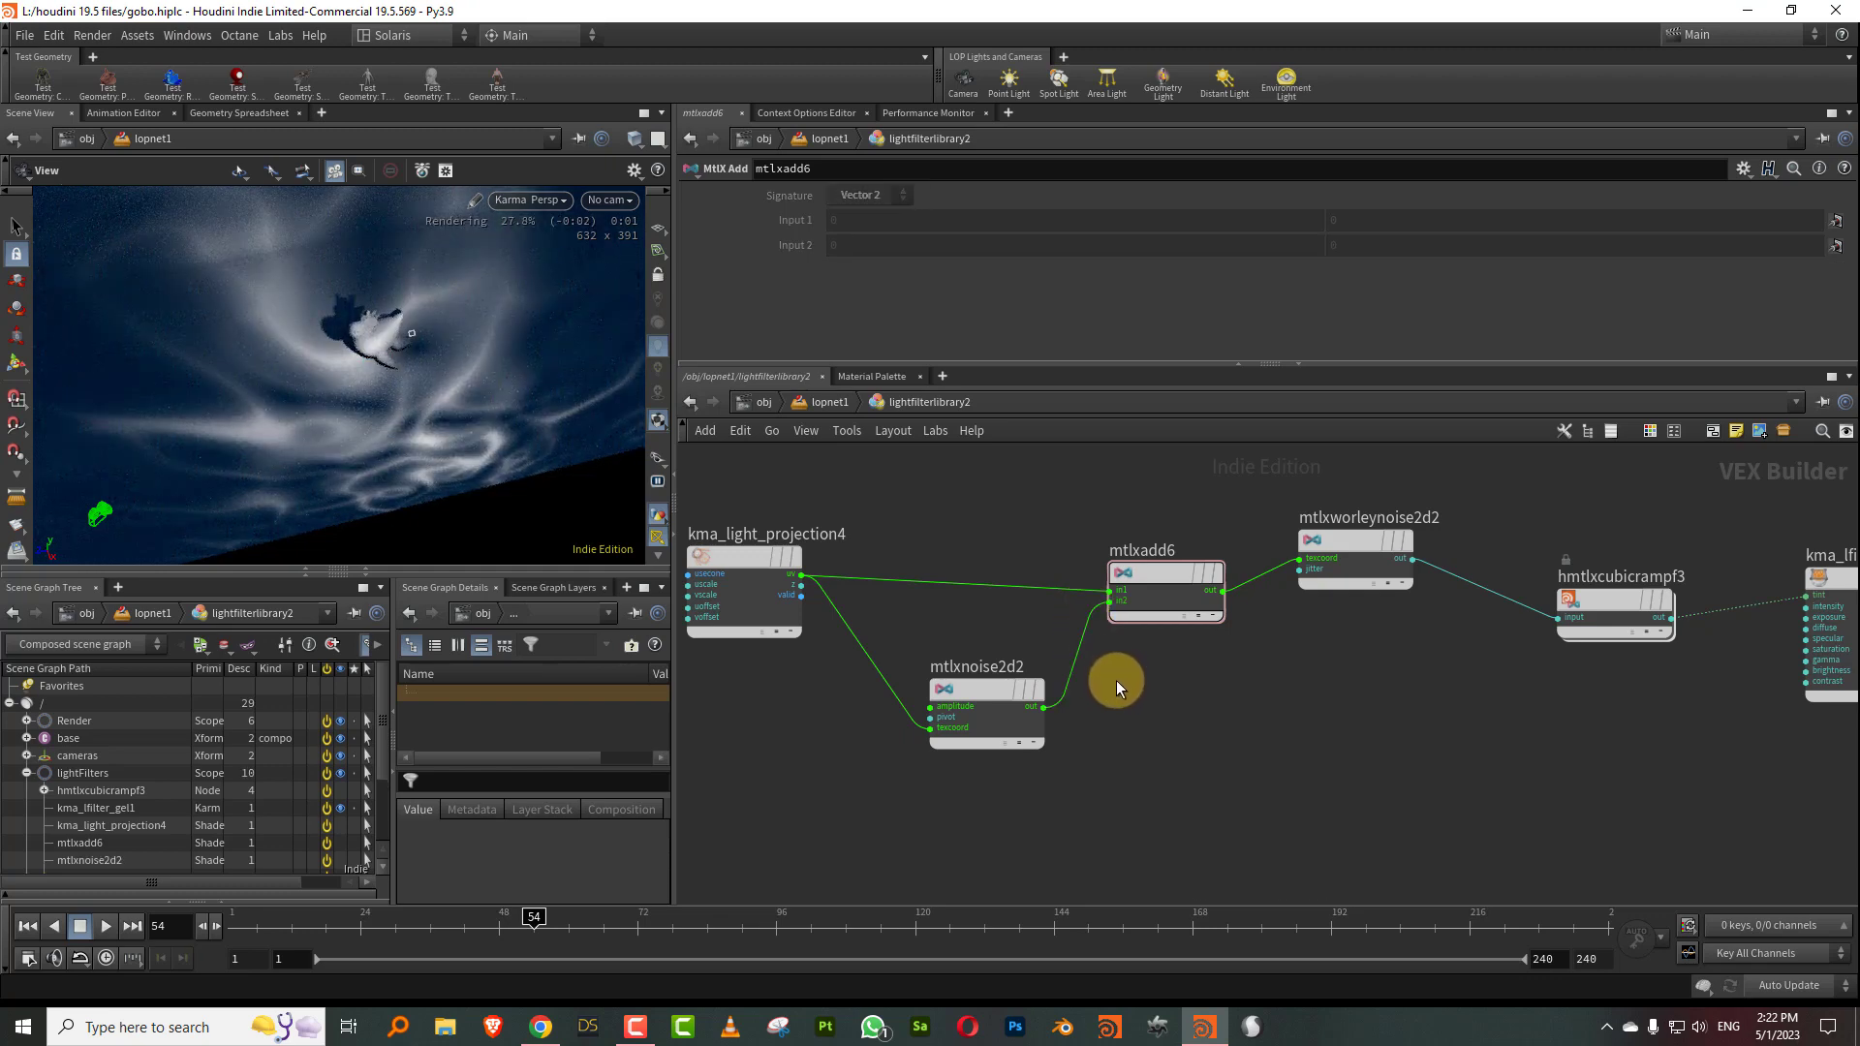
Enable Orthographic Projection on the kma_light_projection4 node.
{"action": "middle_click_drag", "start_coordinate": [903, 503], "coordinate": [1022, 498]}
{"action": "left_click_drag", "start_coordinate": [433, 411], "coordinate": [475, 361]}
{"action": "left_click", "coordinate": [867, 557]}
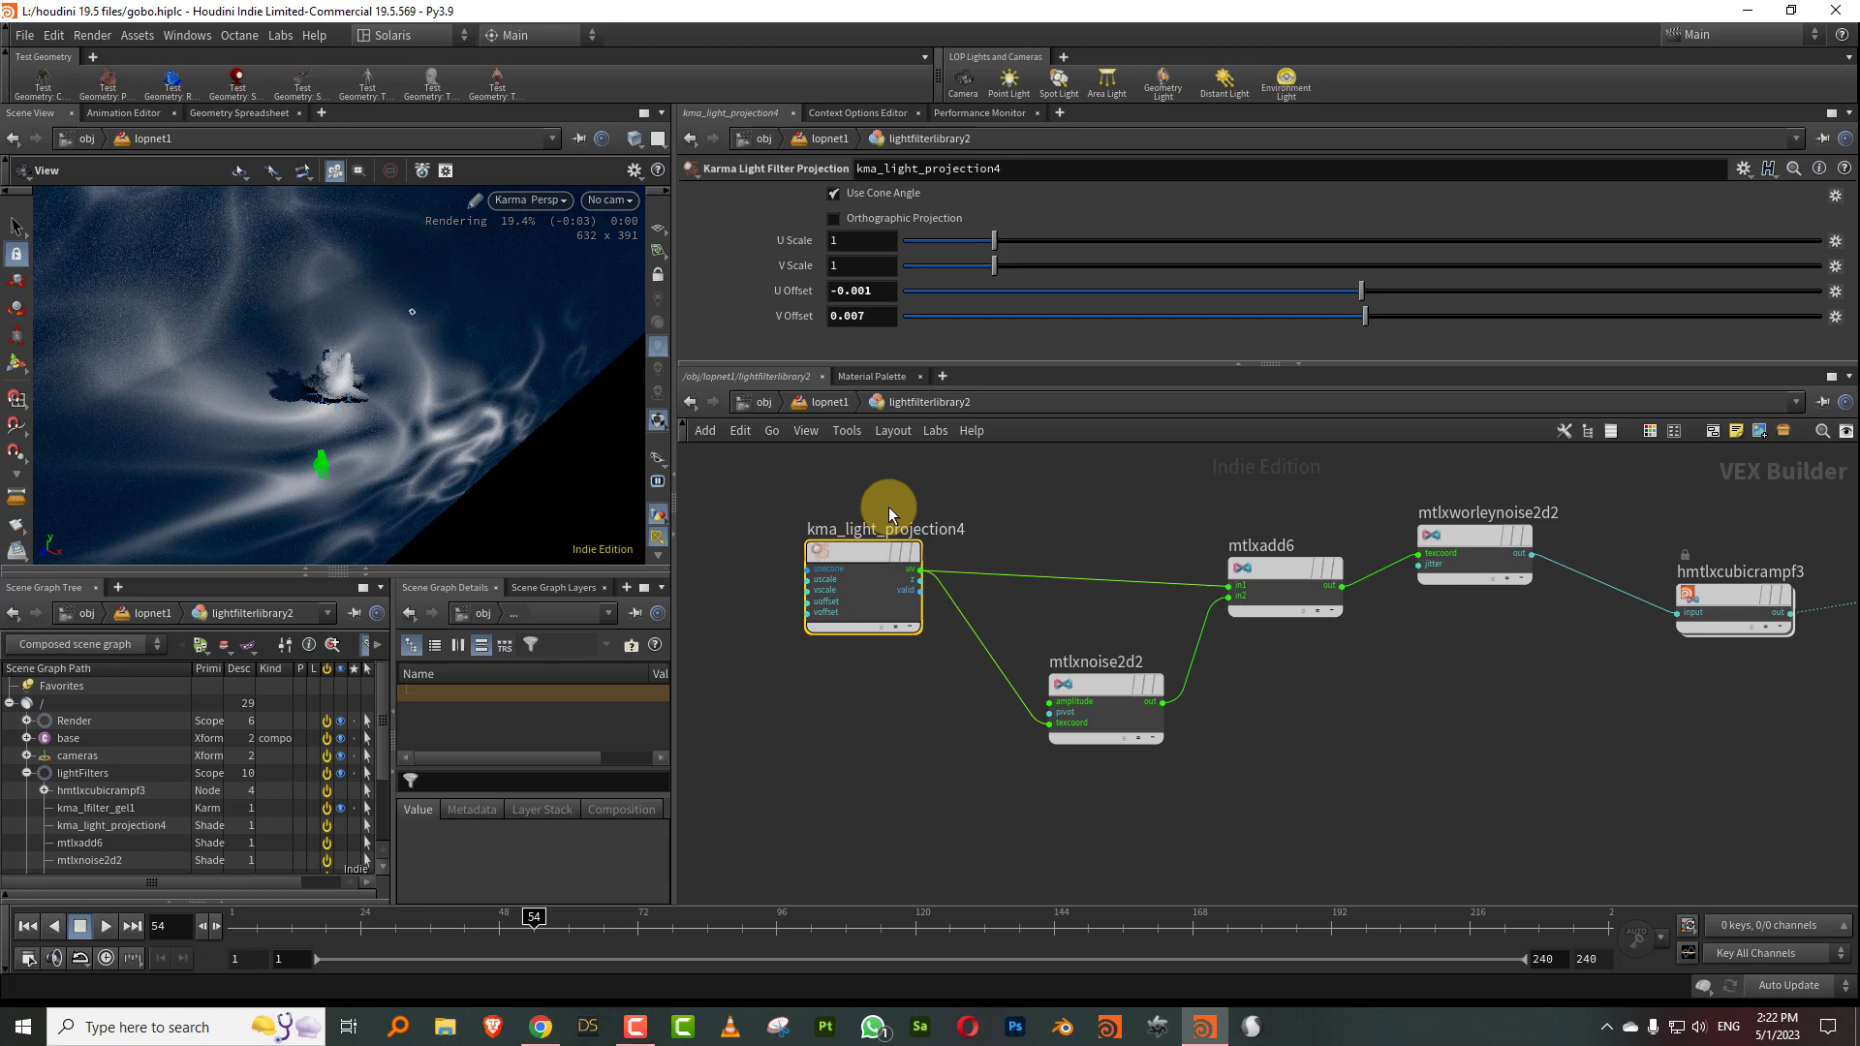
{"action": "left_click", "coordinate": [874, 218]}
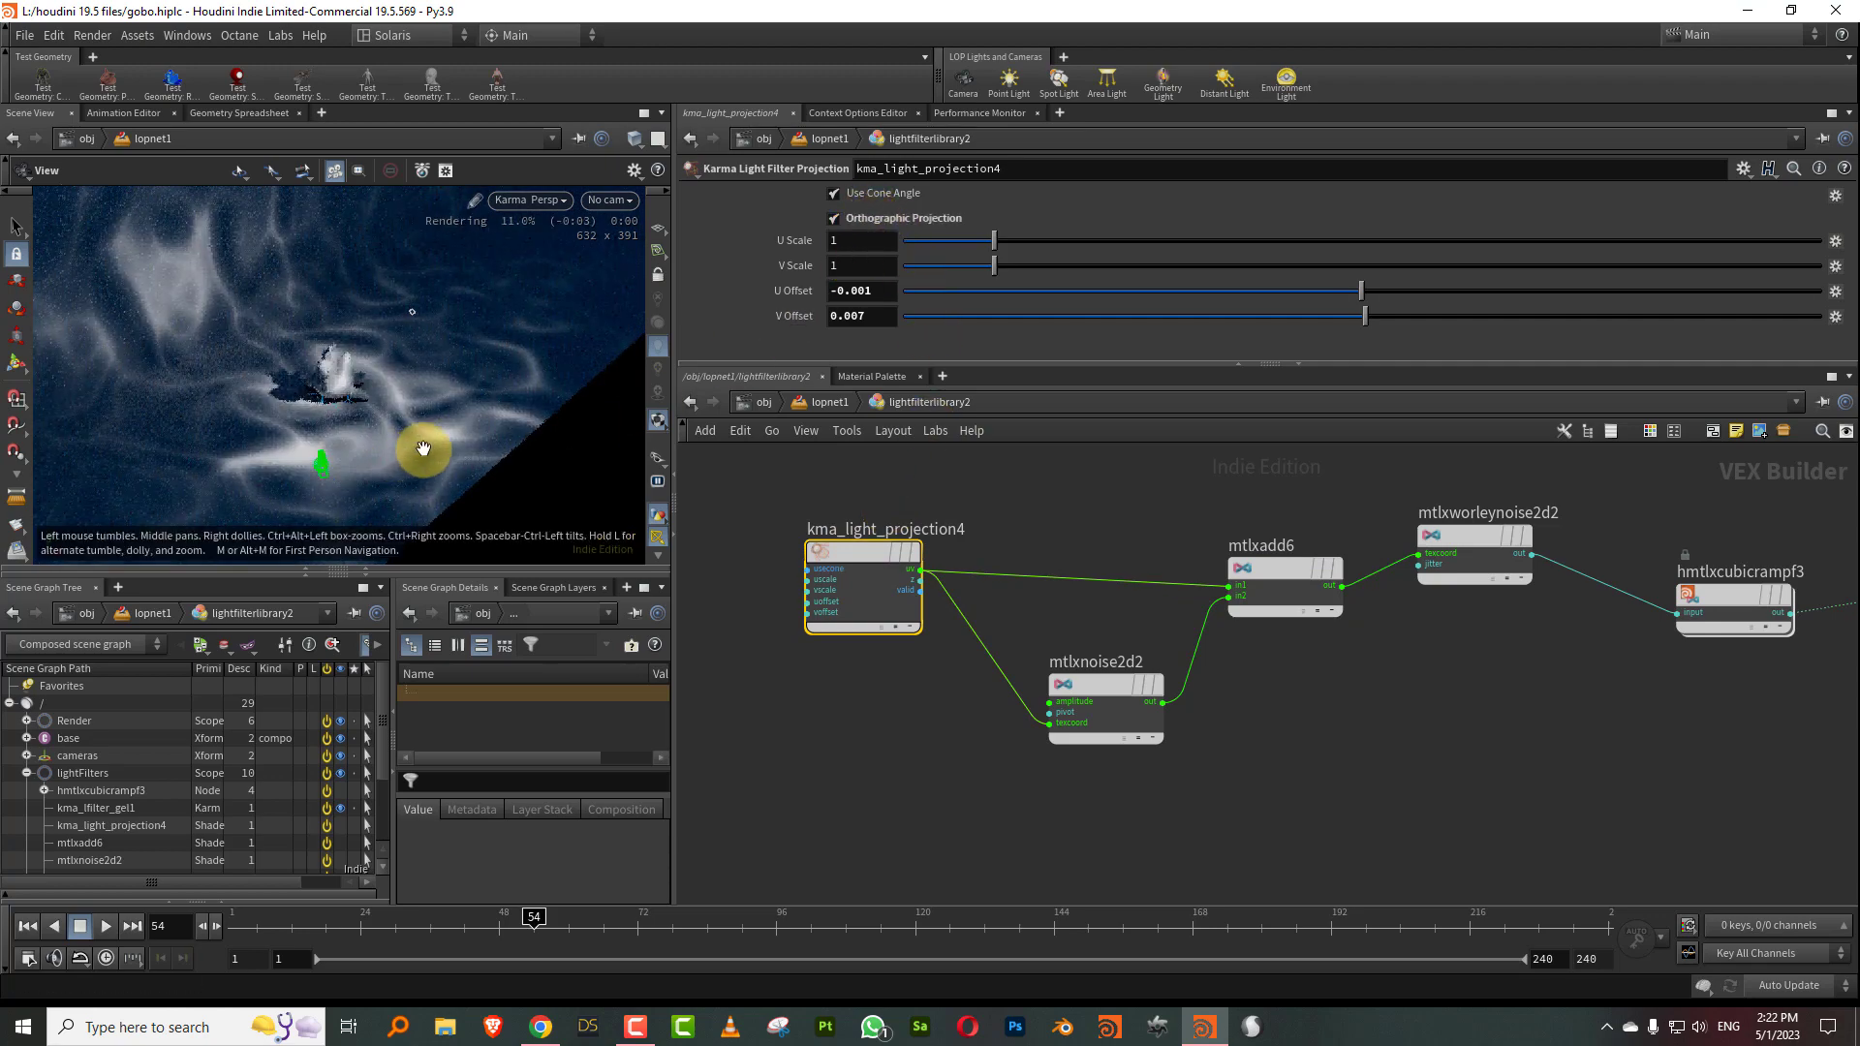
Set both amplitude components of the mtlxnoise2d2 node to 0.2.
{"action": "left_click_drag", "start_coordinate": [420, 445], "coordinate": [369, 456]}
{"action": "left_click_drag", "start_coordinate": [463, 394], "coordinate": [416, 453]}
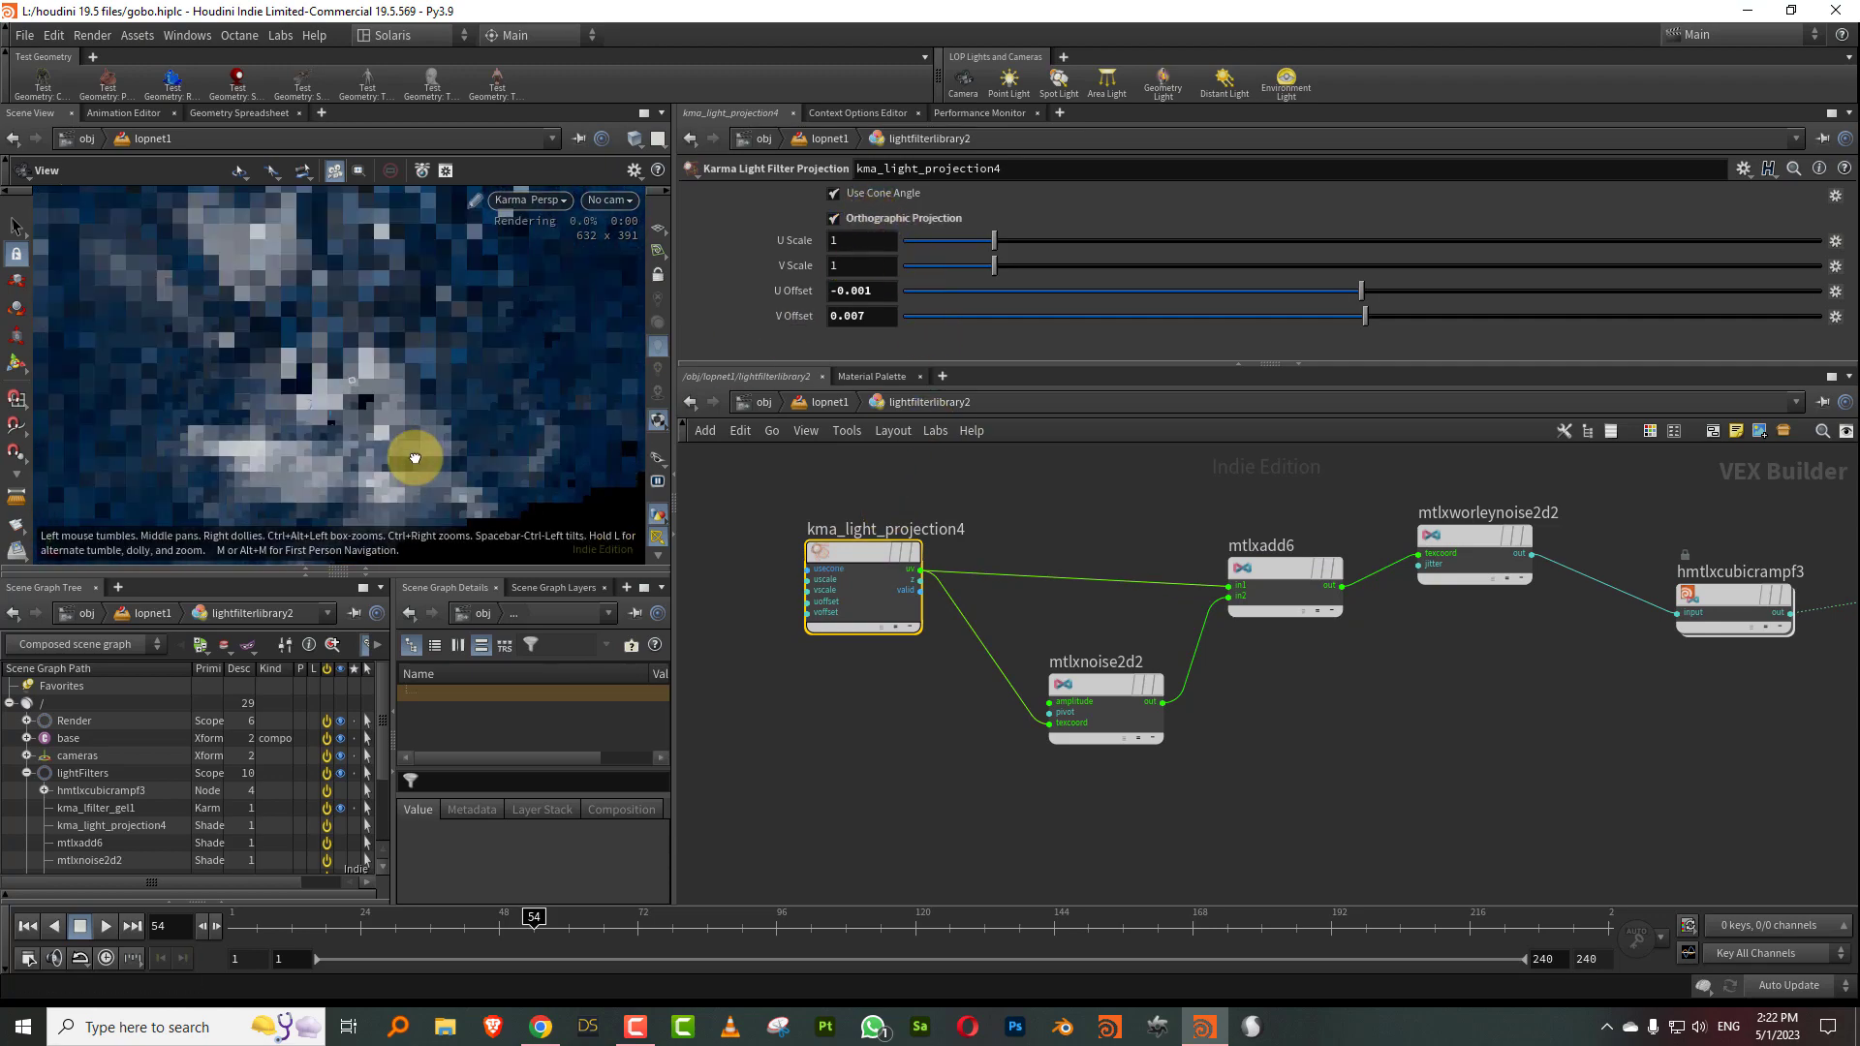
{"action": "middle_click_drag", "start_coordinate": [1306, 676], "coordinate": [1271, 684]}
{"action": "left_click", "coordinate": [1096, 715]}
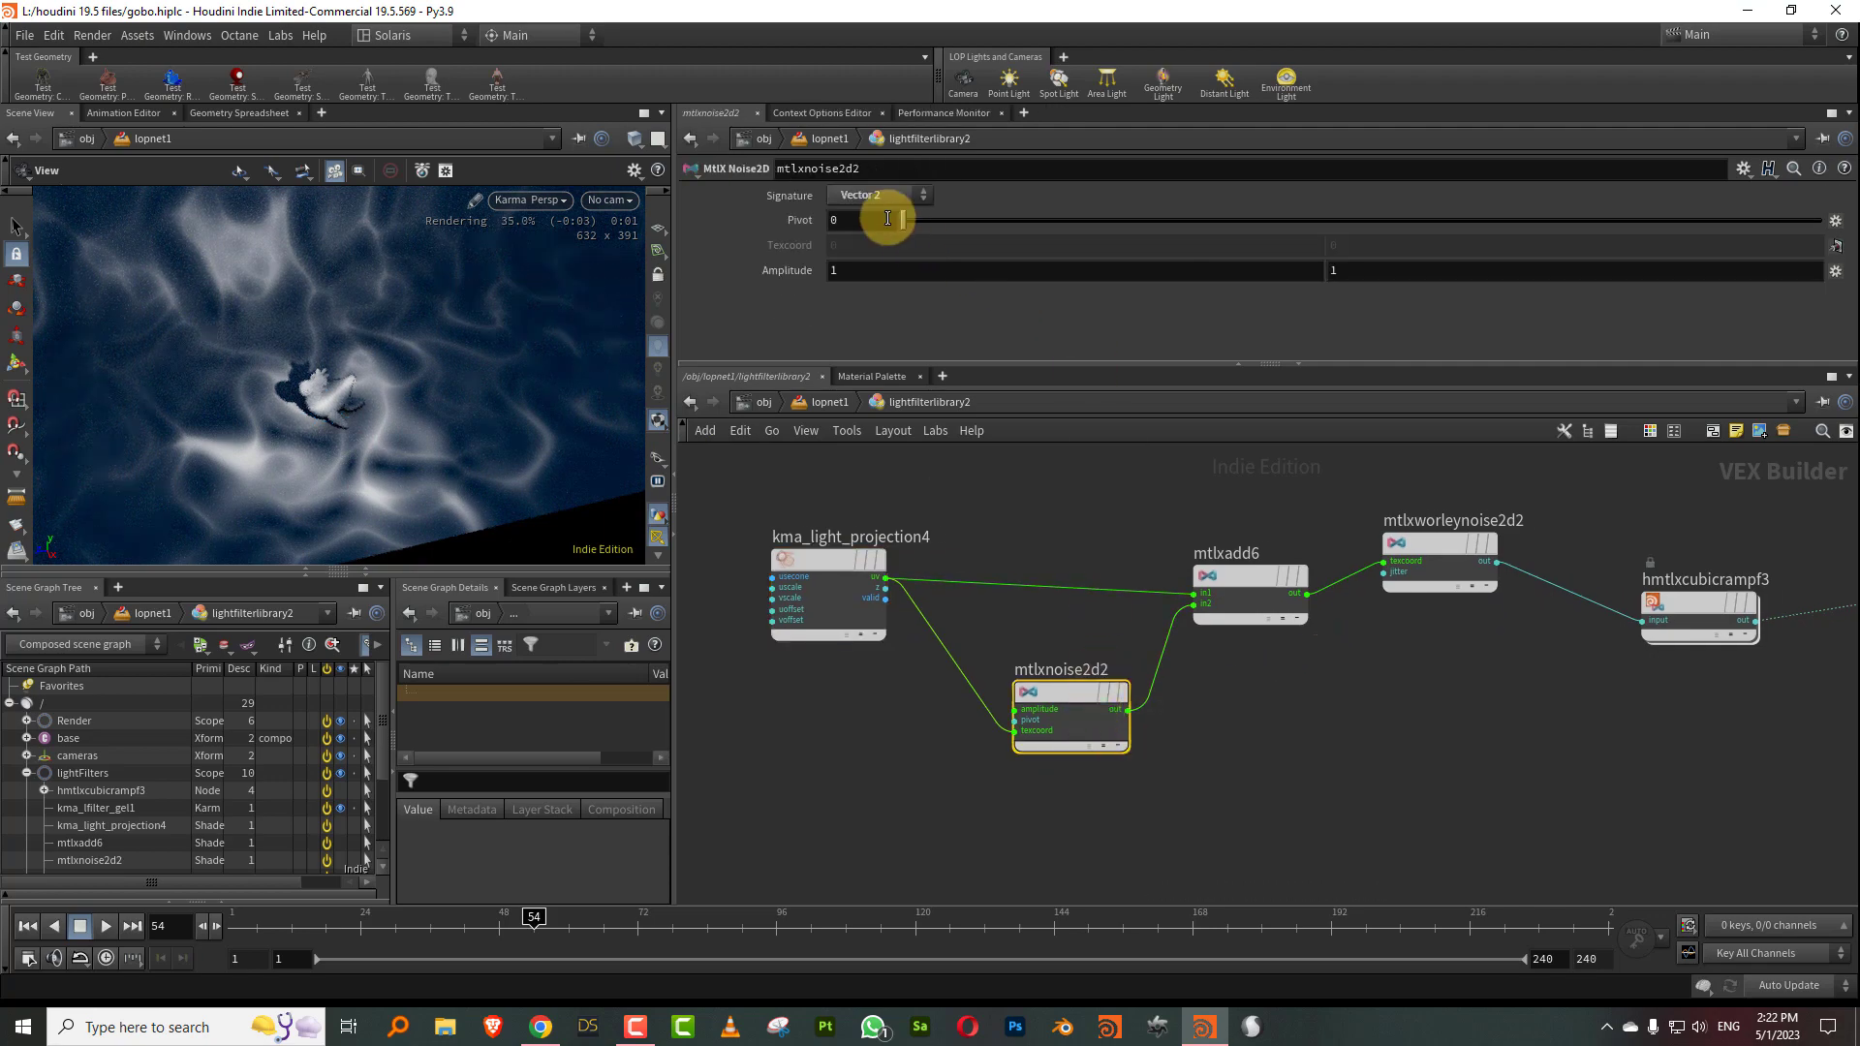
{"action": "left_click_drag", "start_coordinate": [910, 220], "coordinate": [779, 288]}
{"action": "type", "text": "0.2"}
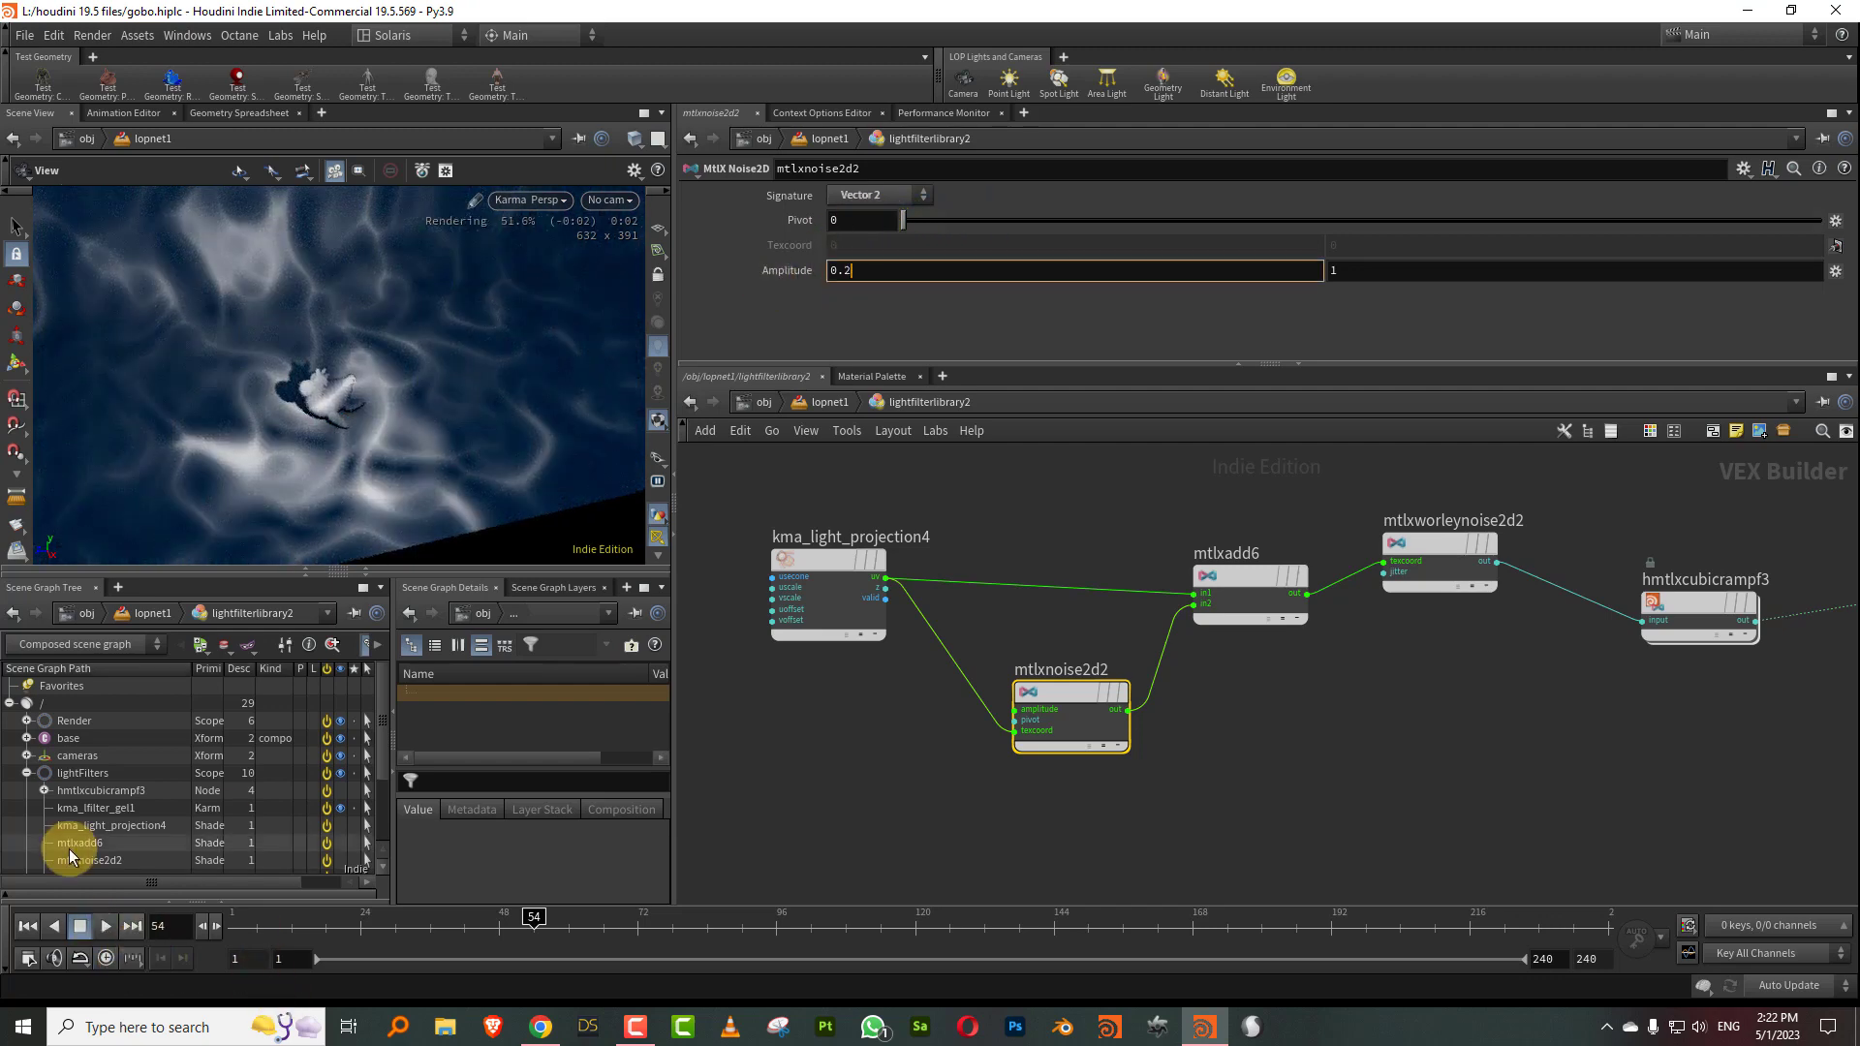
{"action": "key", "text": "Tab"}
{"action": "type", "text": "0.2"}
{"action": "key", "text": "Return"}
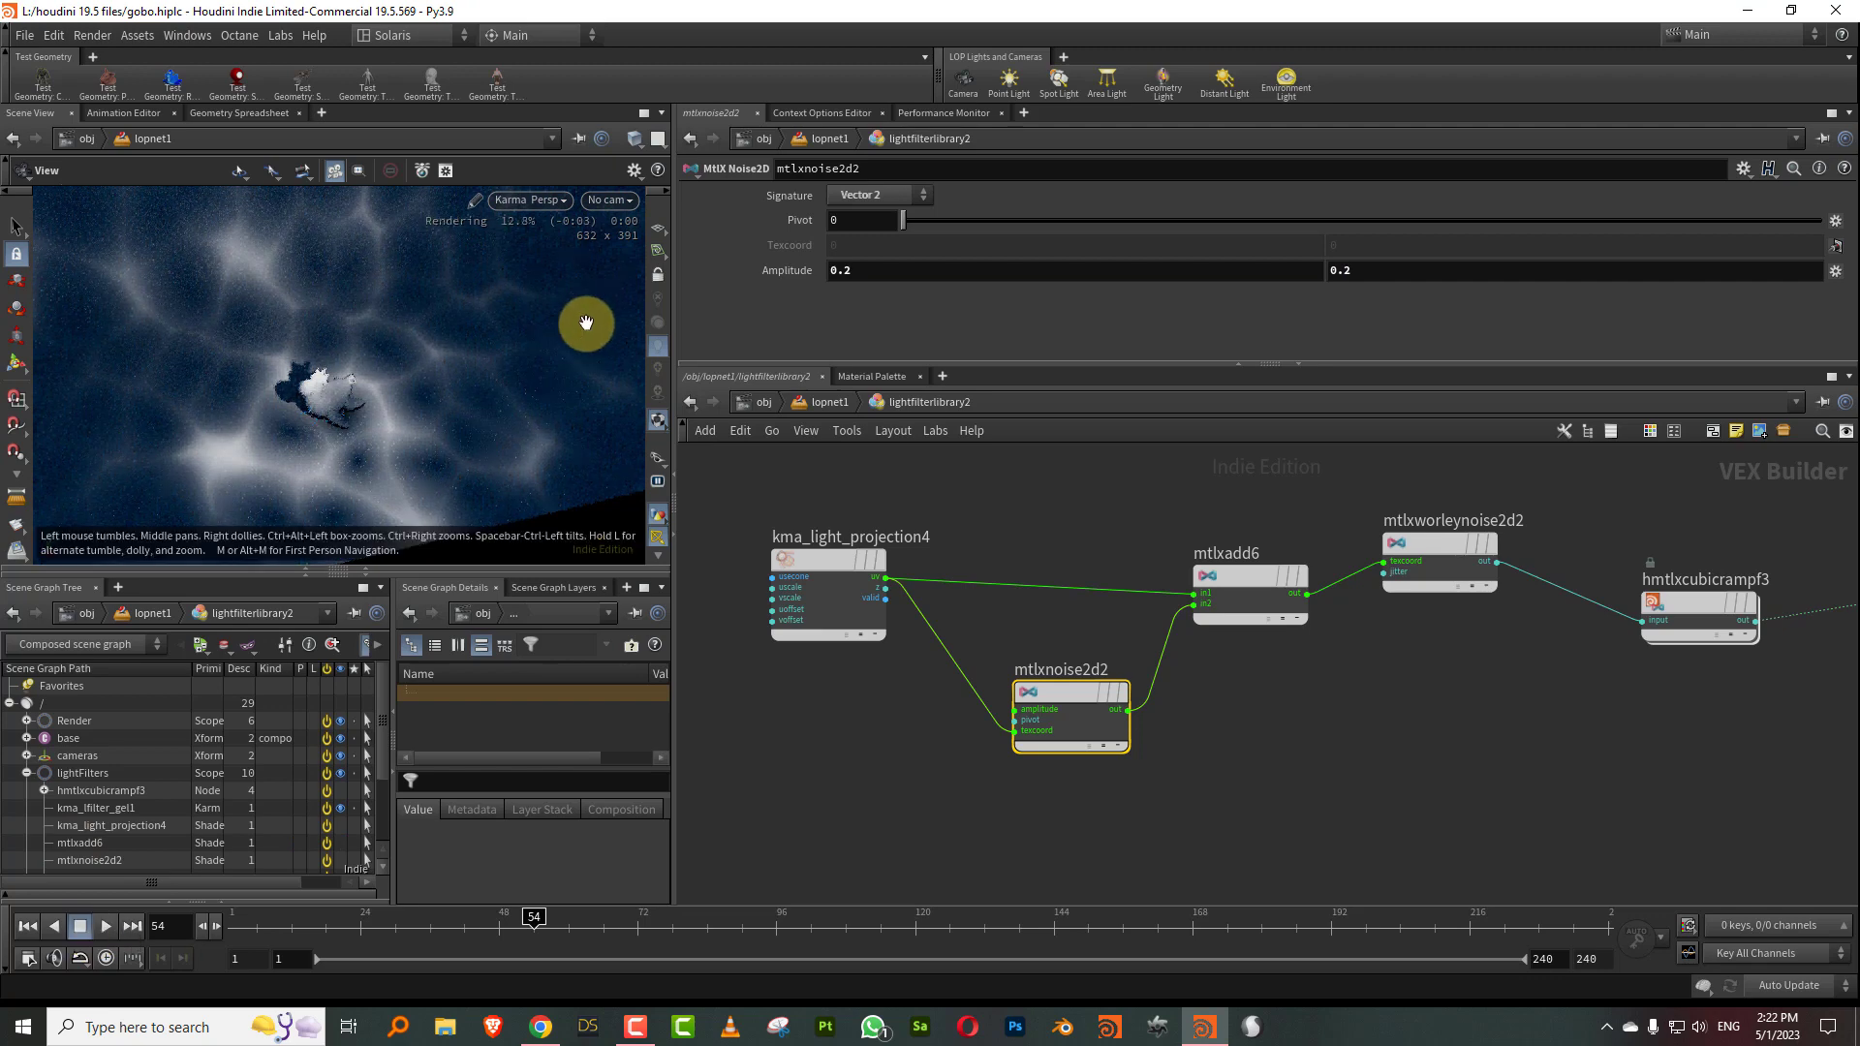
{"action": "left_click_drag", "start_coordinate": [585, 323], "coordinate": [523, 368]}
{"action": "left_click_drag", "start_coordinate": [923, 222], "coordinate": [916, 225]}
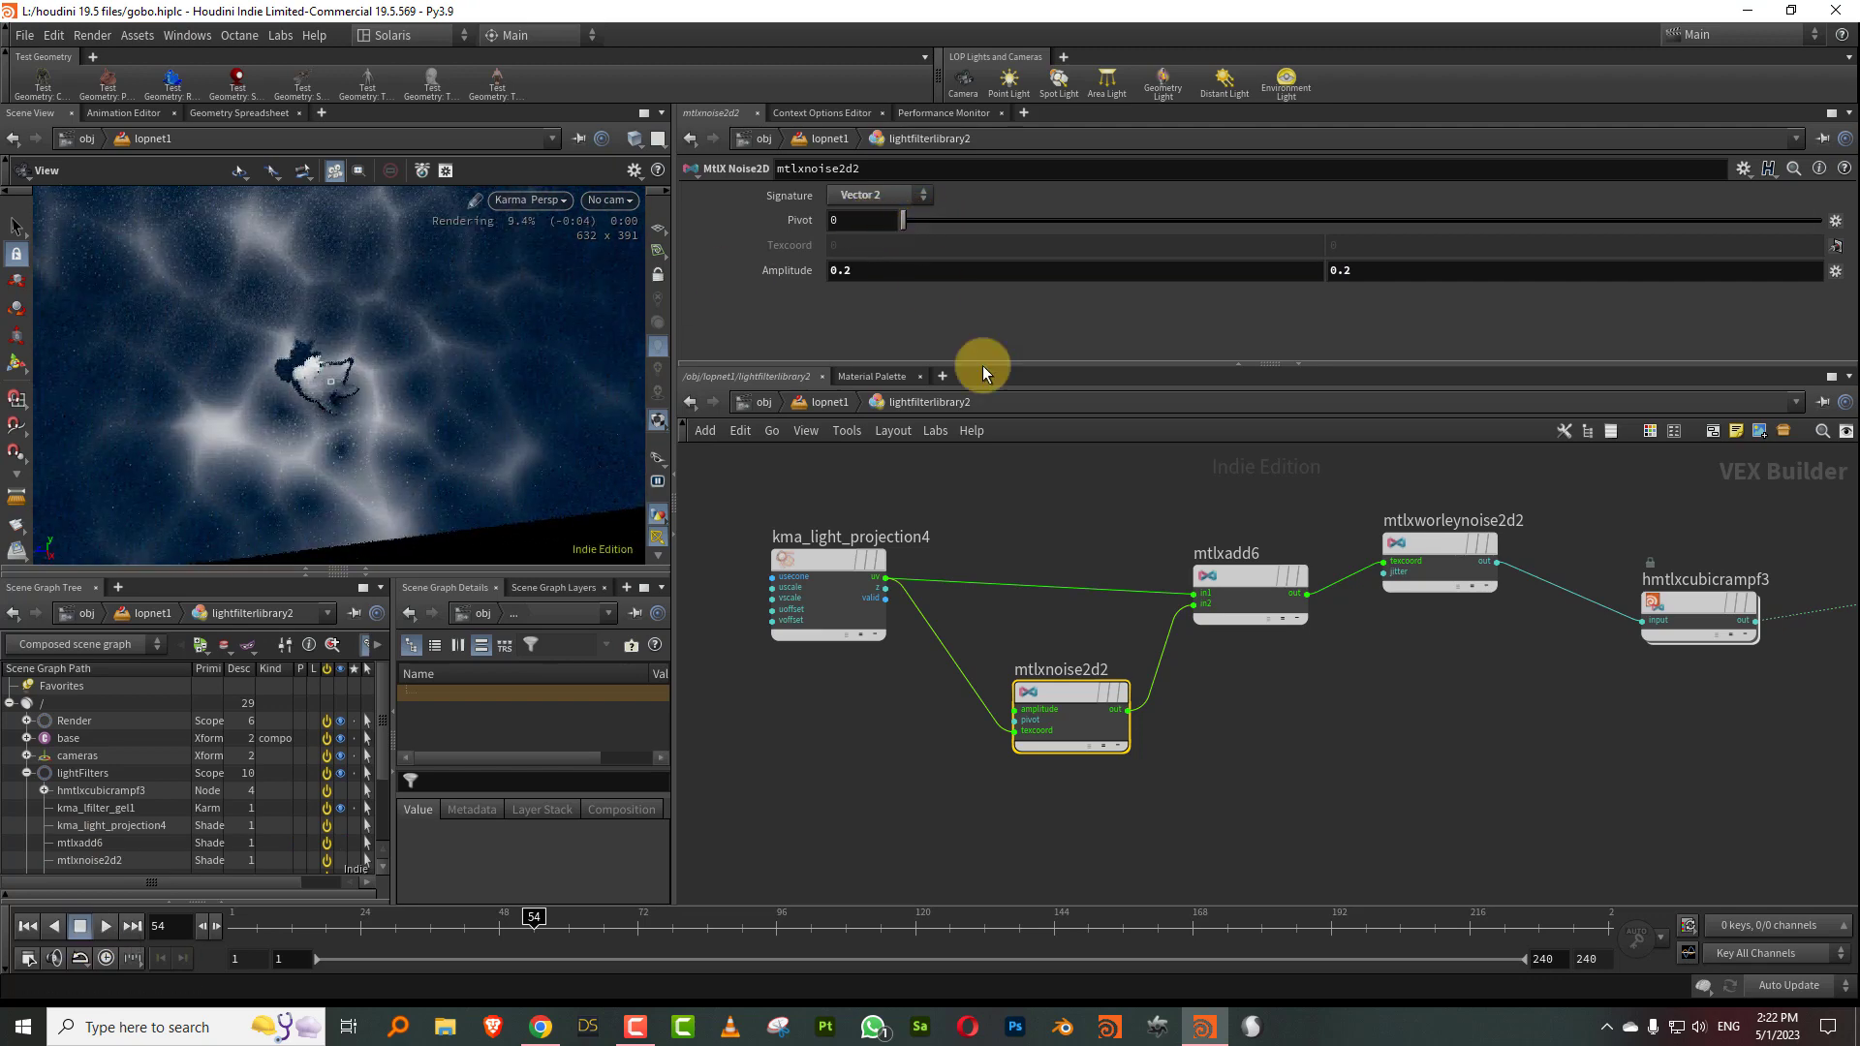
Insert an MtlX Add node on the wire between the light projection's uv output and the Noise2D texcoord.
{"action": "key", "text": "Tab"}
{"action": "type", "text": "add"}
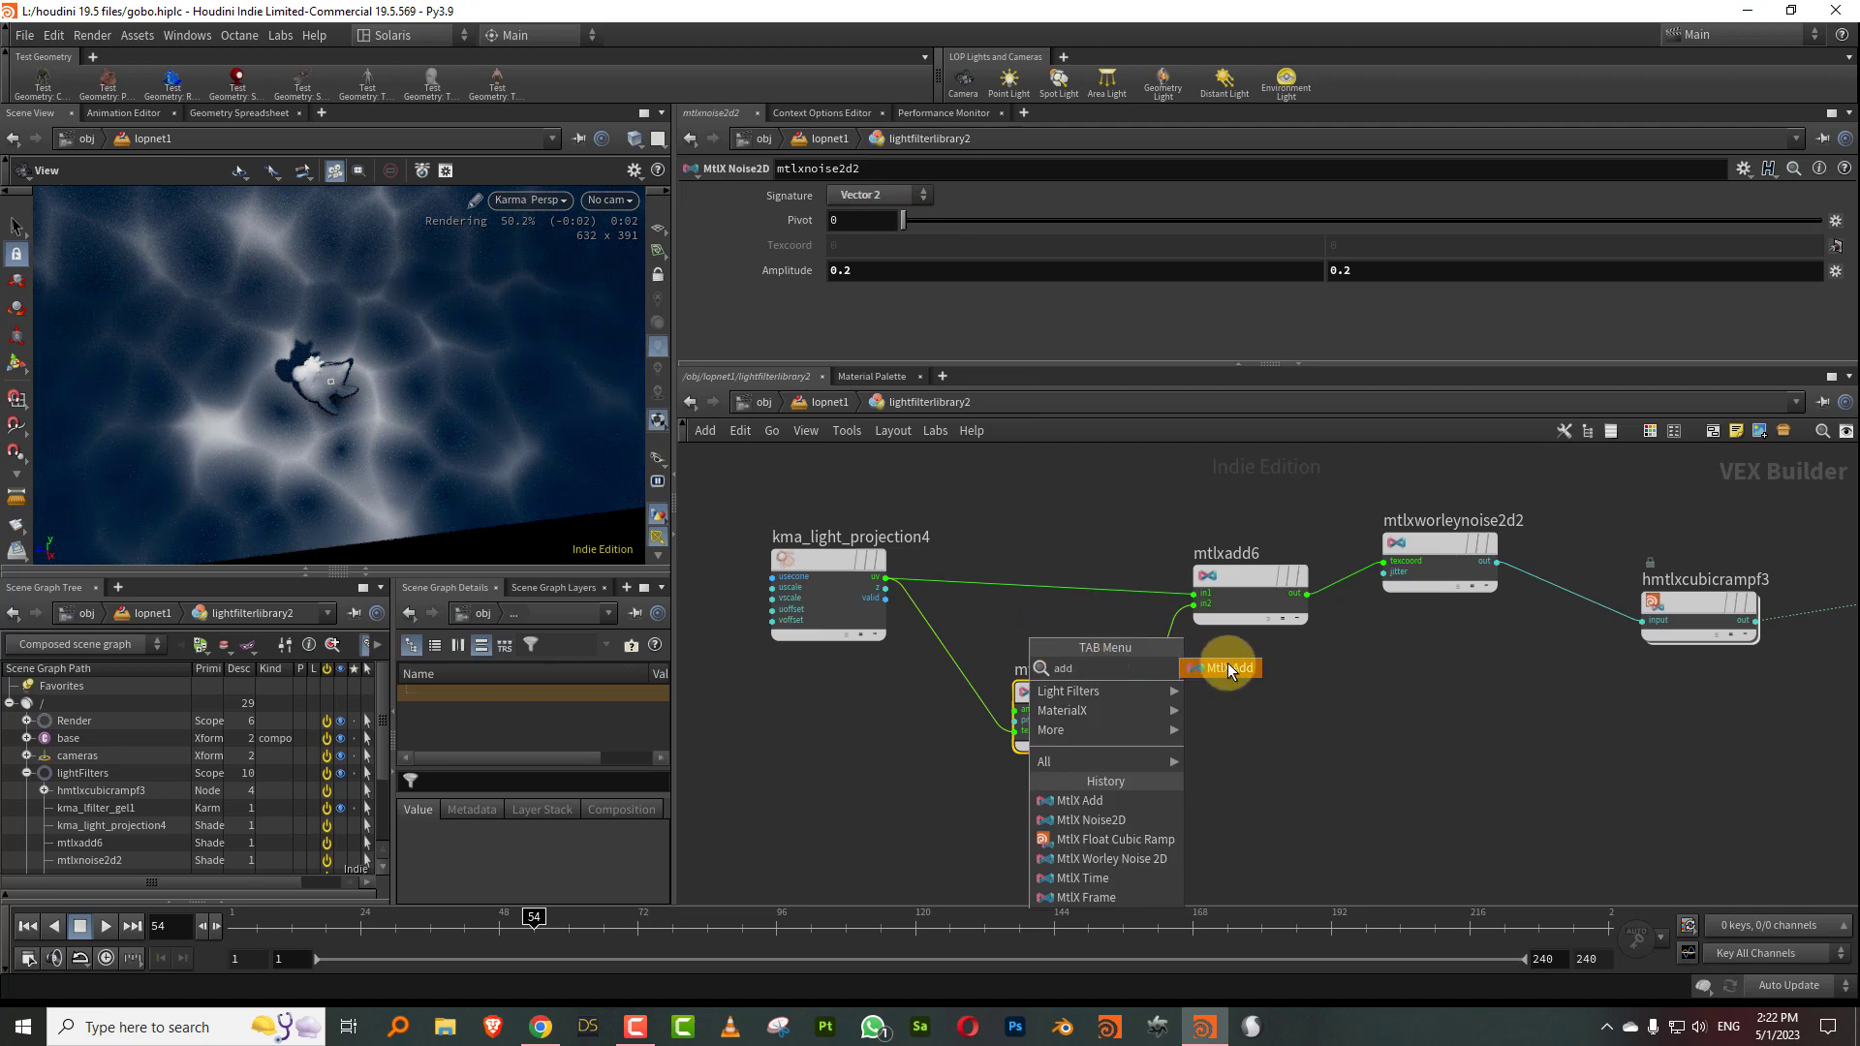
{"action": "left_click", "coordinate": [1229, 669]}
{"action": "left_click", "coordinate": [964, 674]}
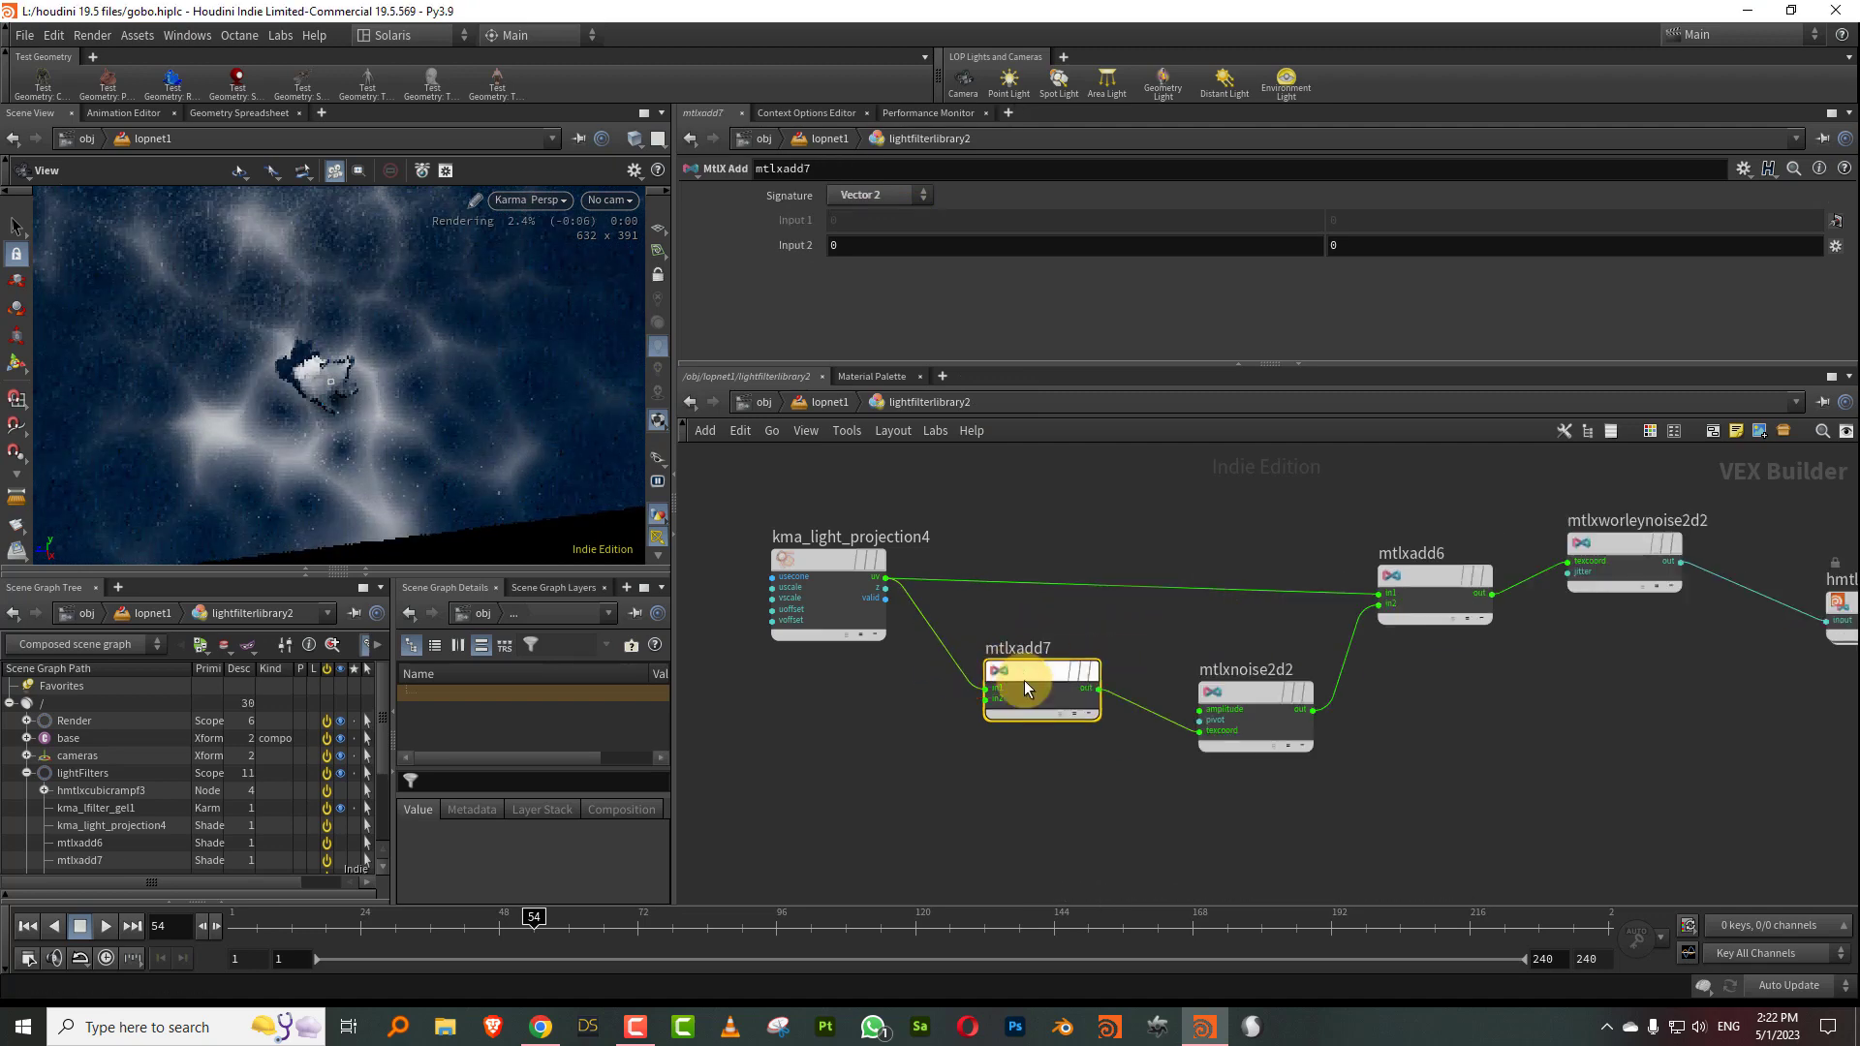
{"action": "middle_click_drag", "start_coordinate": [1339, 243], "coordinate": [1404, 237]}
Set both amplitude components of the mtlxnoise2d2 node back to 1.
{"action": "left_click", "coordinate": [1288, 692]}
{"action": "left_click", "coordinate": [884, 280]}
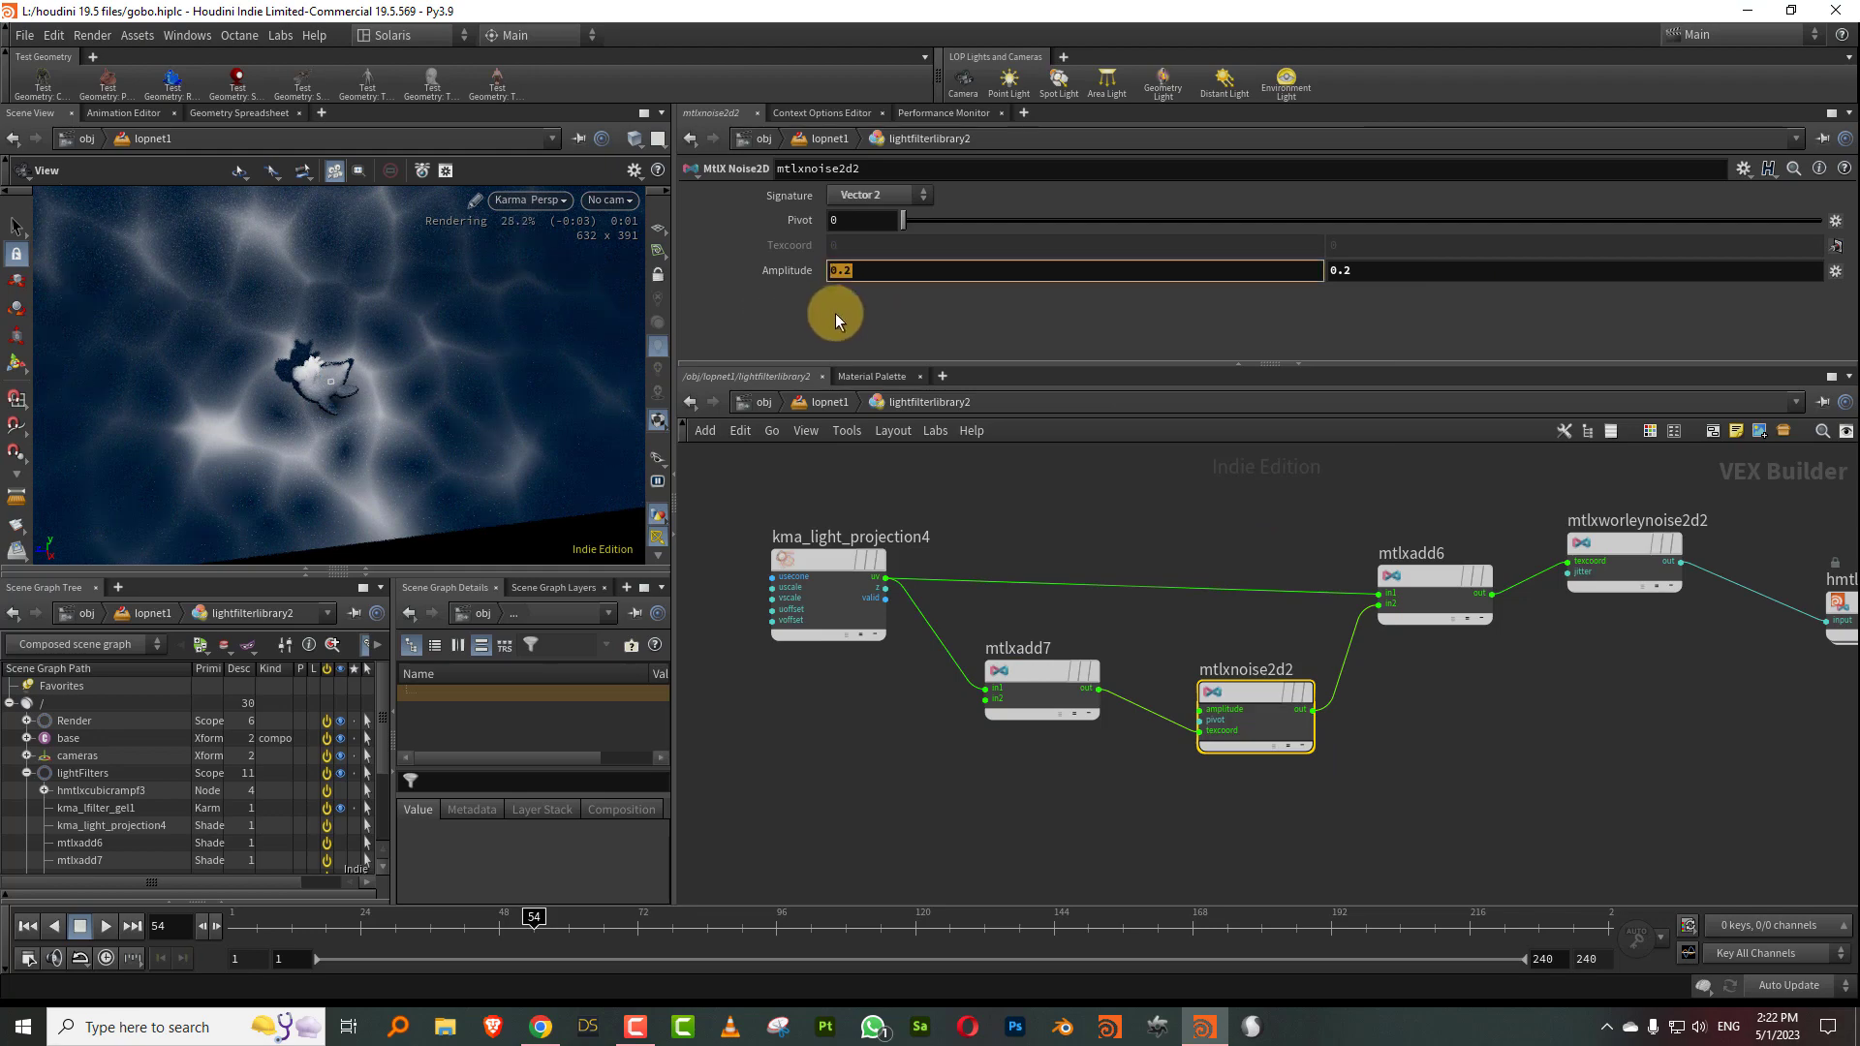
{"action": "type", "text": "1"}
{"action": "key", "text": "Return"}
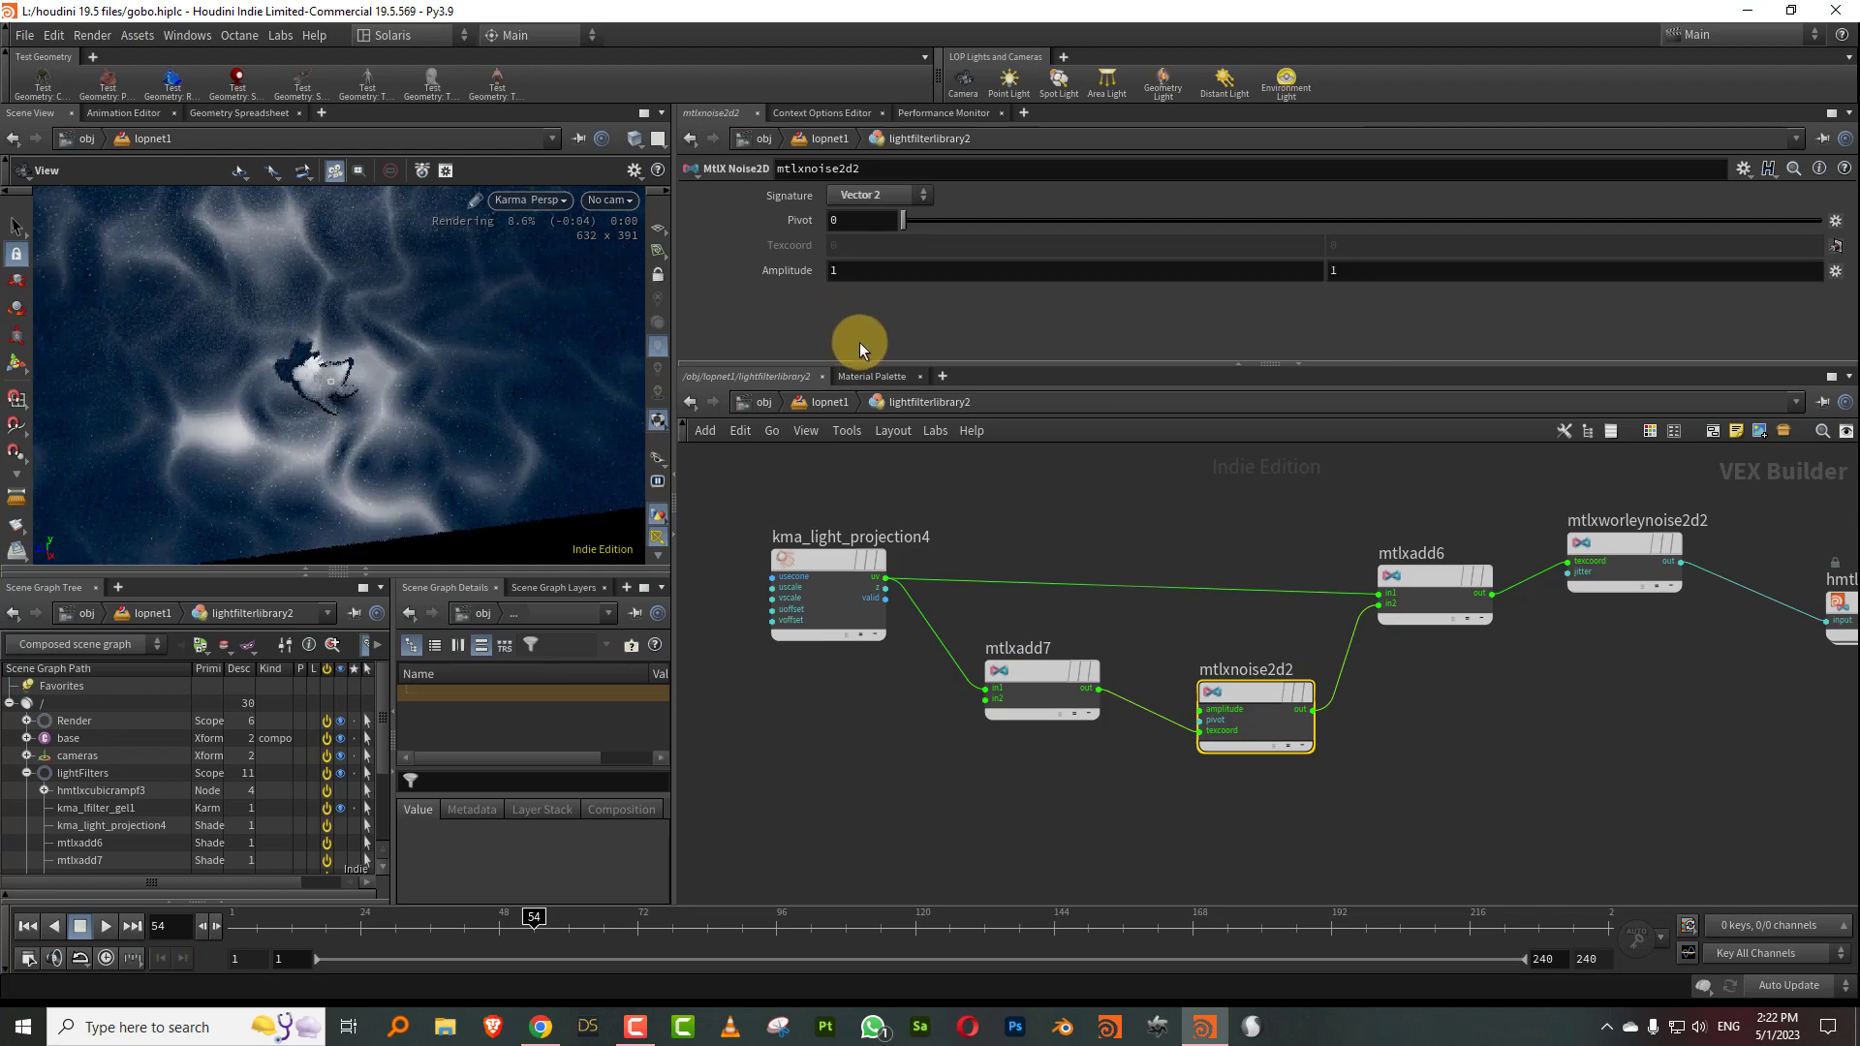
Try adjusting Input 2 of mtlxadd7 and the pivot of mtlxnoise2d2 to shift the noise pattern.
{"action": "left_click", "coordinate": [1043, 713]}
{"action": "middle_click_drag", "start_coordinate": [1388, 251], "coordinate": [1545, 225]}
{"action": "middle_click", "coordinate": [1424, 250], "text": "ctrl"}
{"action": "mouse_move", "coordinate": [962, 245]}
{"action": "middle_mouse_down"}
{"action": "mouse_move", "coordinate": [1067, 218]}
{"action": "mouse_move", "coordinate": [998, 238]}
{"action": "middle_mouse_up"}
{"action": "left_click", "coordinate": [1254, 736]}
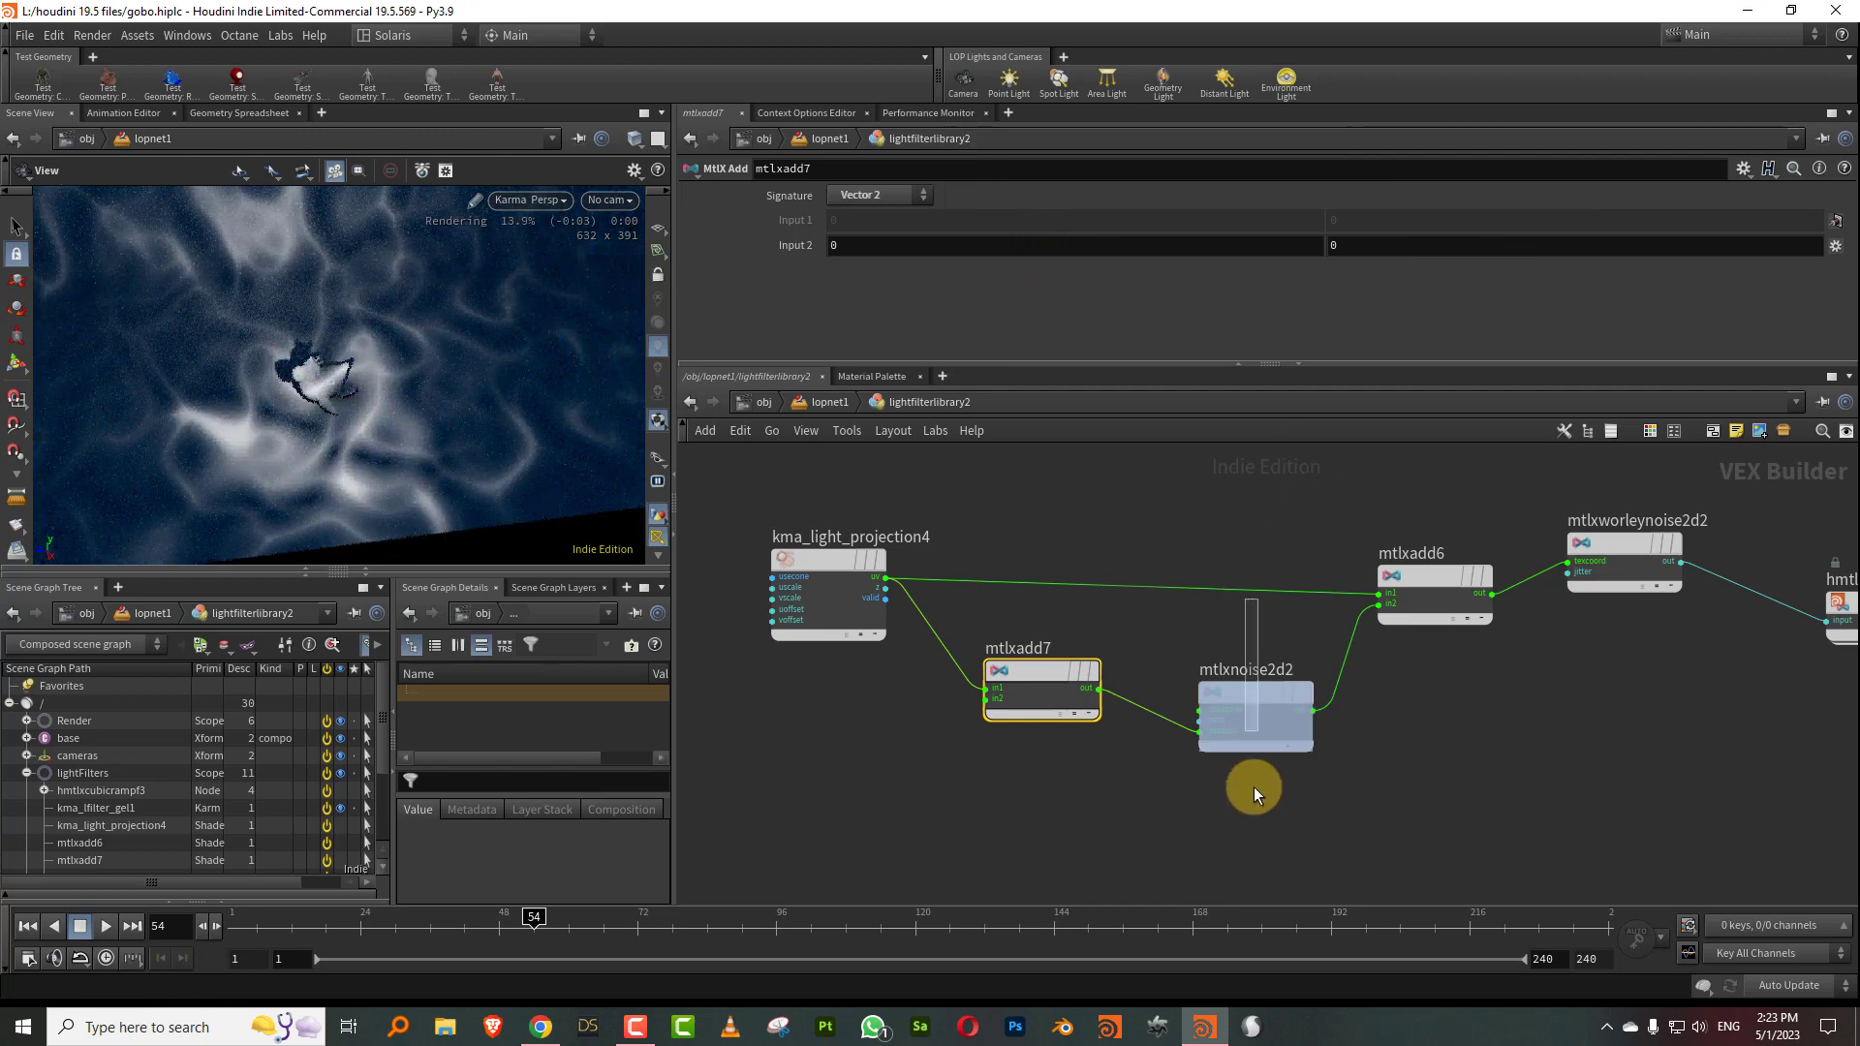
{"action": "left_click_drag", "start_coordinate": [951, 223], "coordinate": [883, 227]}
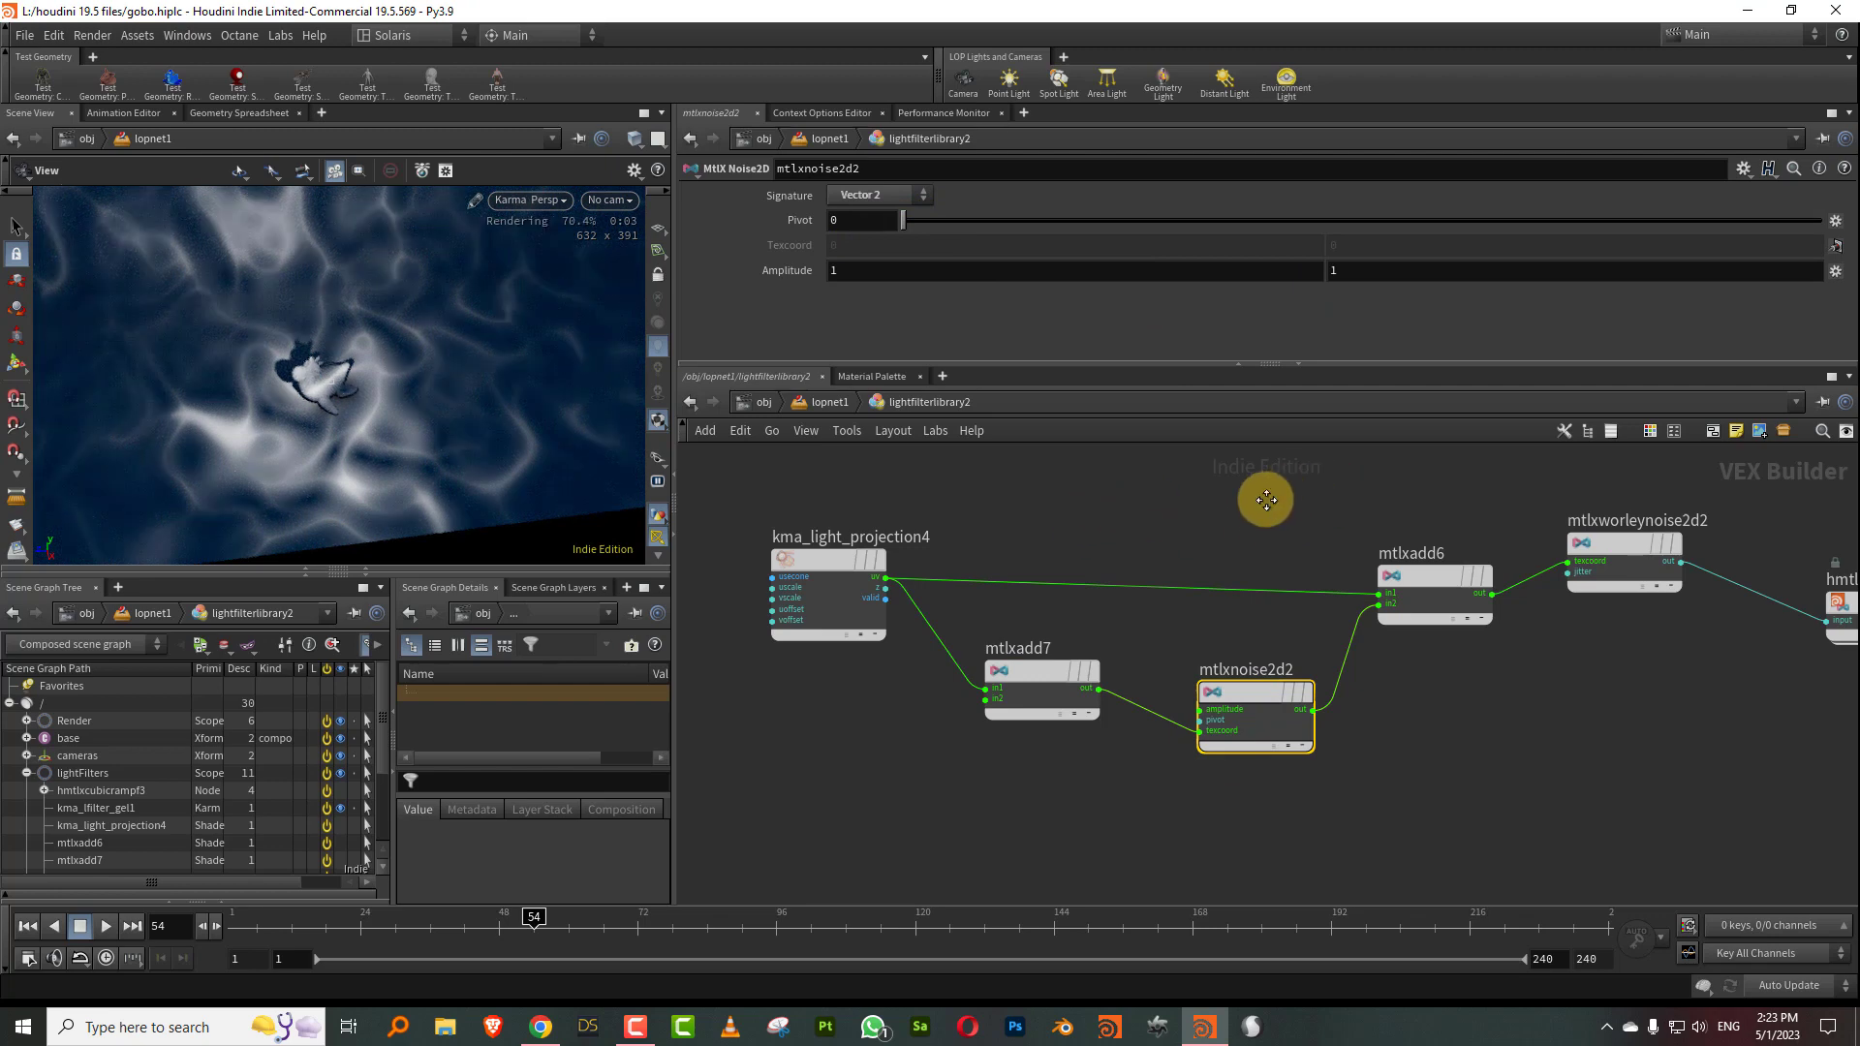
Move the Worley noise node closer to the cubic ramp node, in line with the node chain.
{"action": "scroll", "coordinate": [1201, 499], "scroll_direction": "down", "scroll_amount": 5}
{"action": "mouse_move", "coordinate": [1524, 582]}
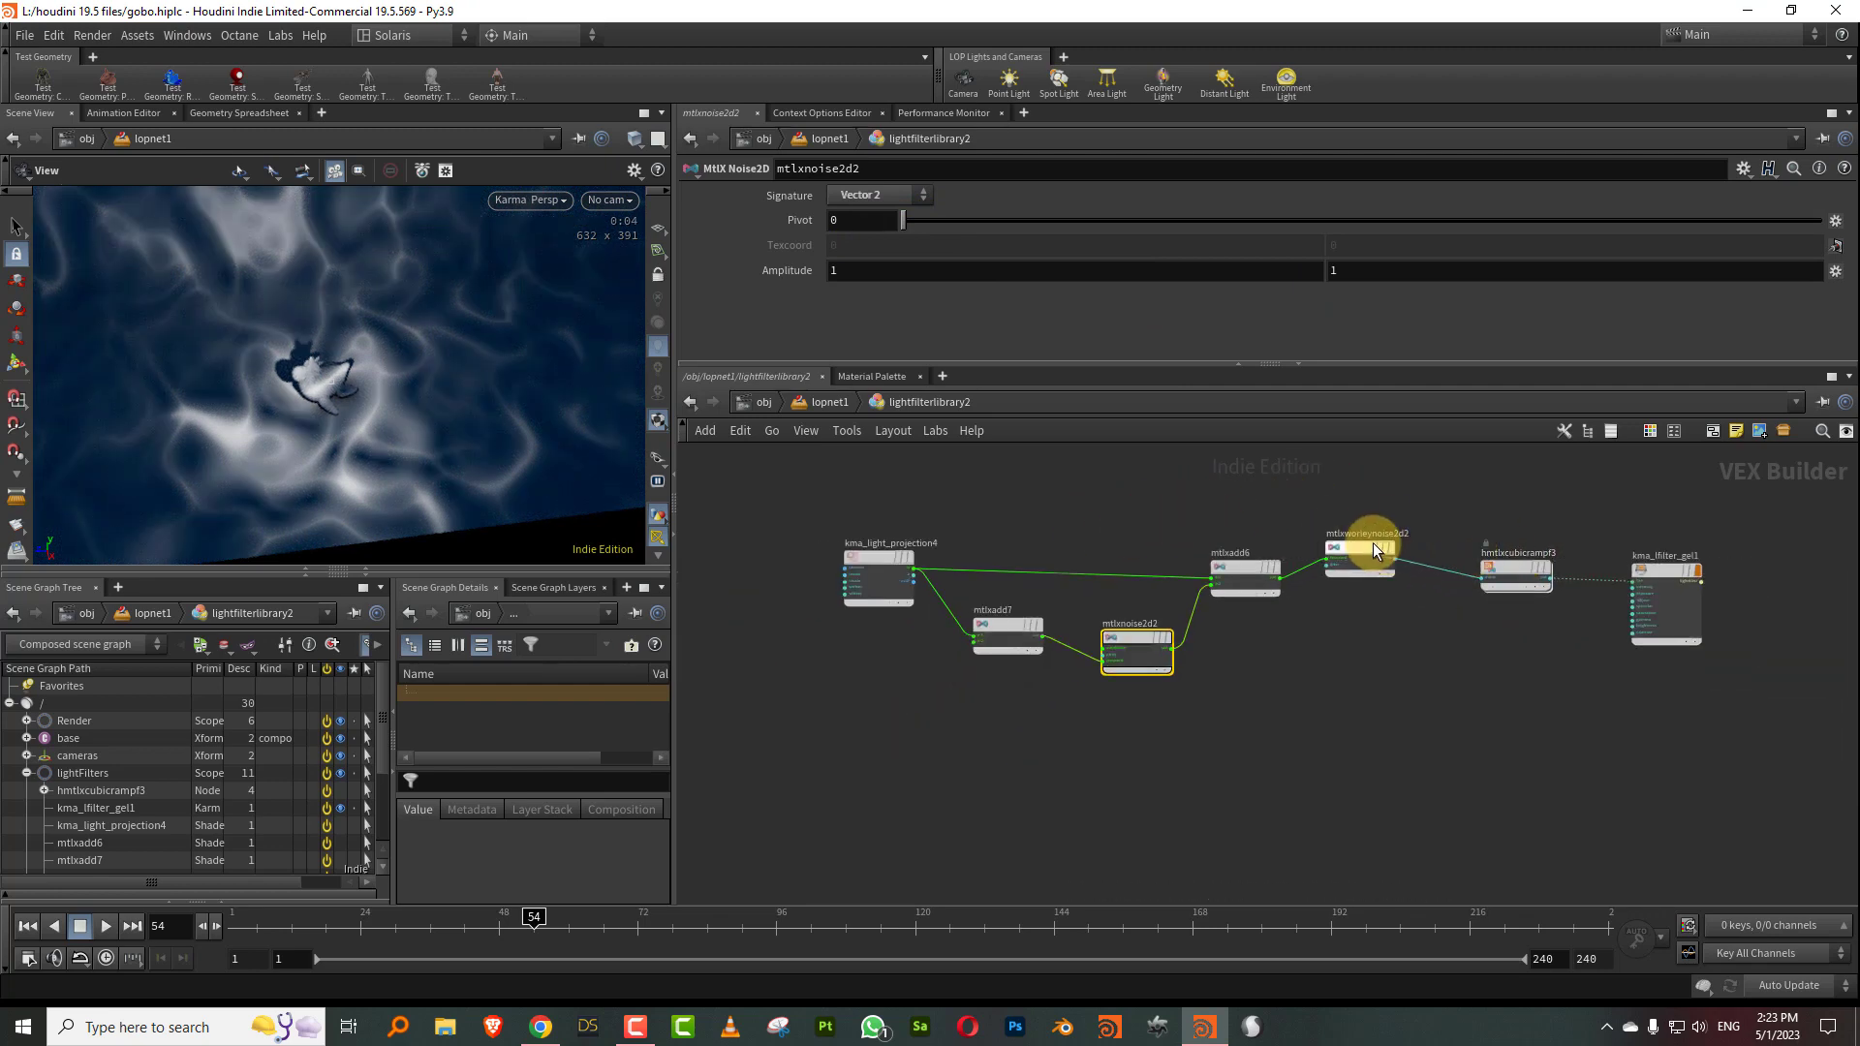
{"action": "left_click_drag", "start_coordinate": [1374, 545], "coordinate": [1407, 562]}
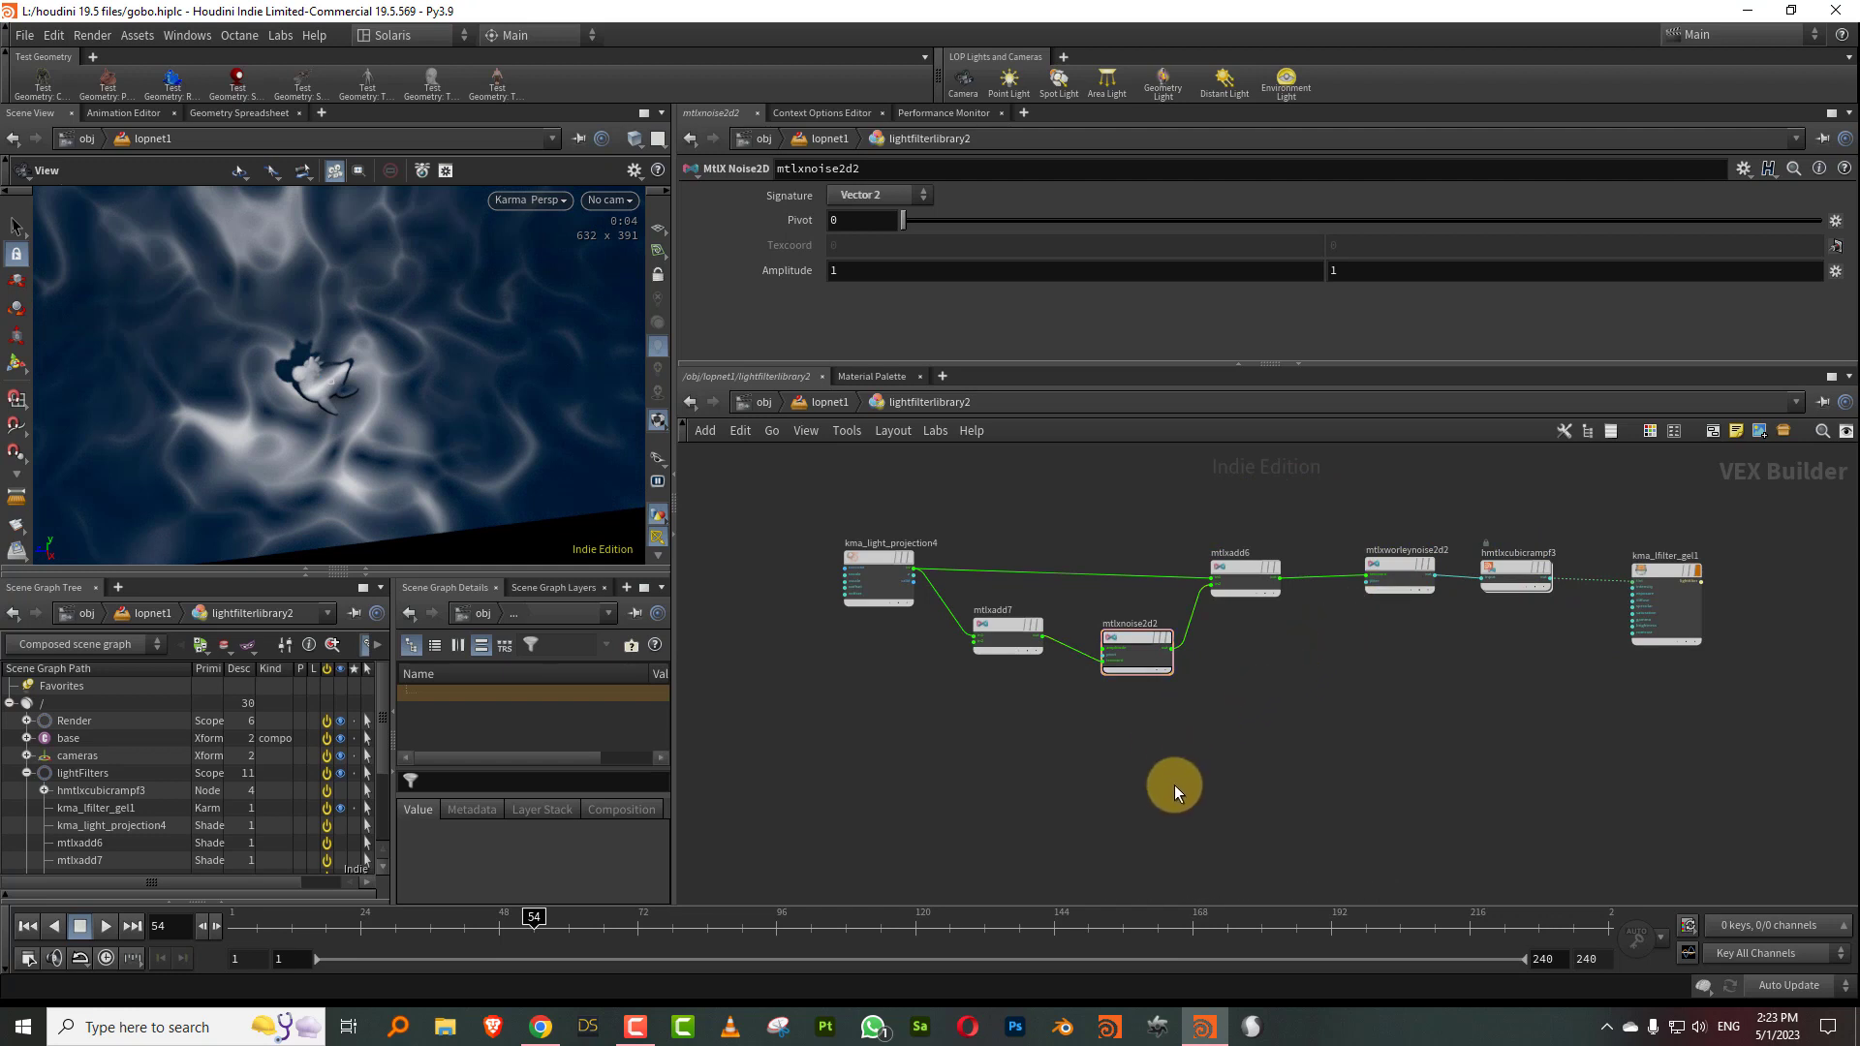
Add an MtlX Time node below the wire between the light projection and the Noise2D node.
{"action": "scroll", "coordinate": [1121, 748], "scroll_direction": "up", "scroll_amount": 4}
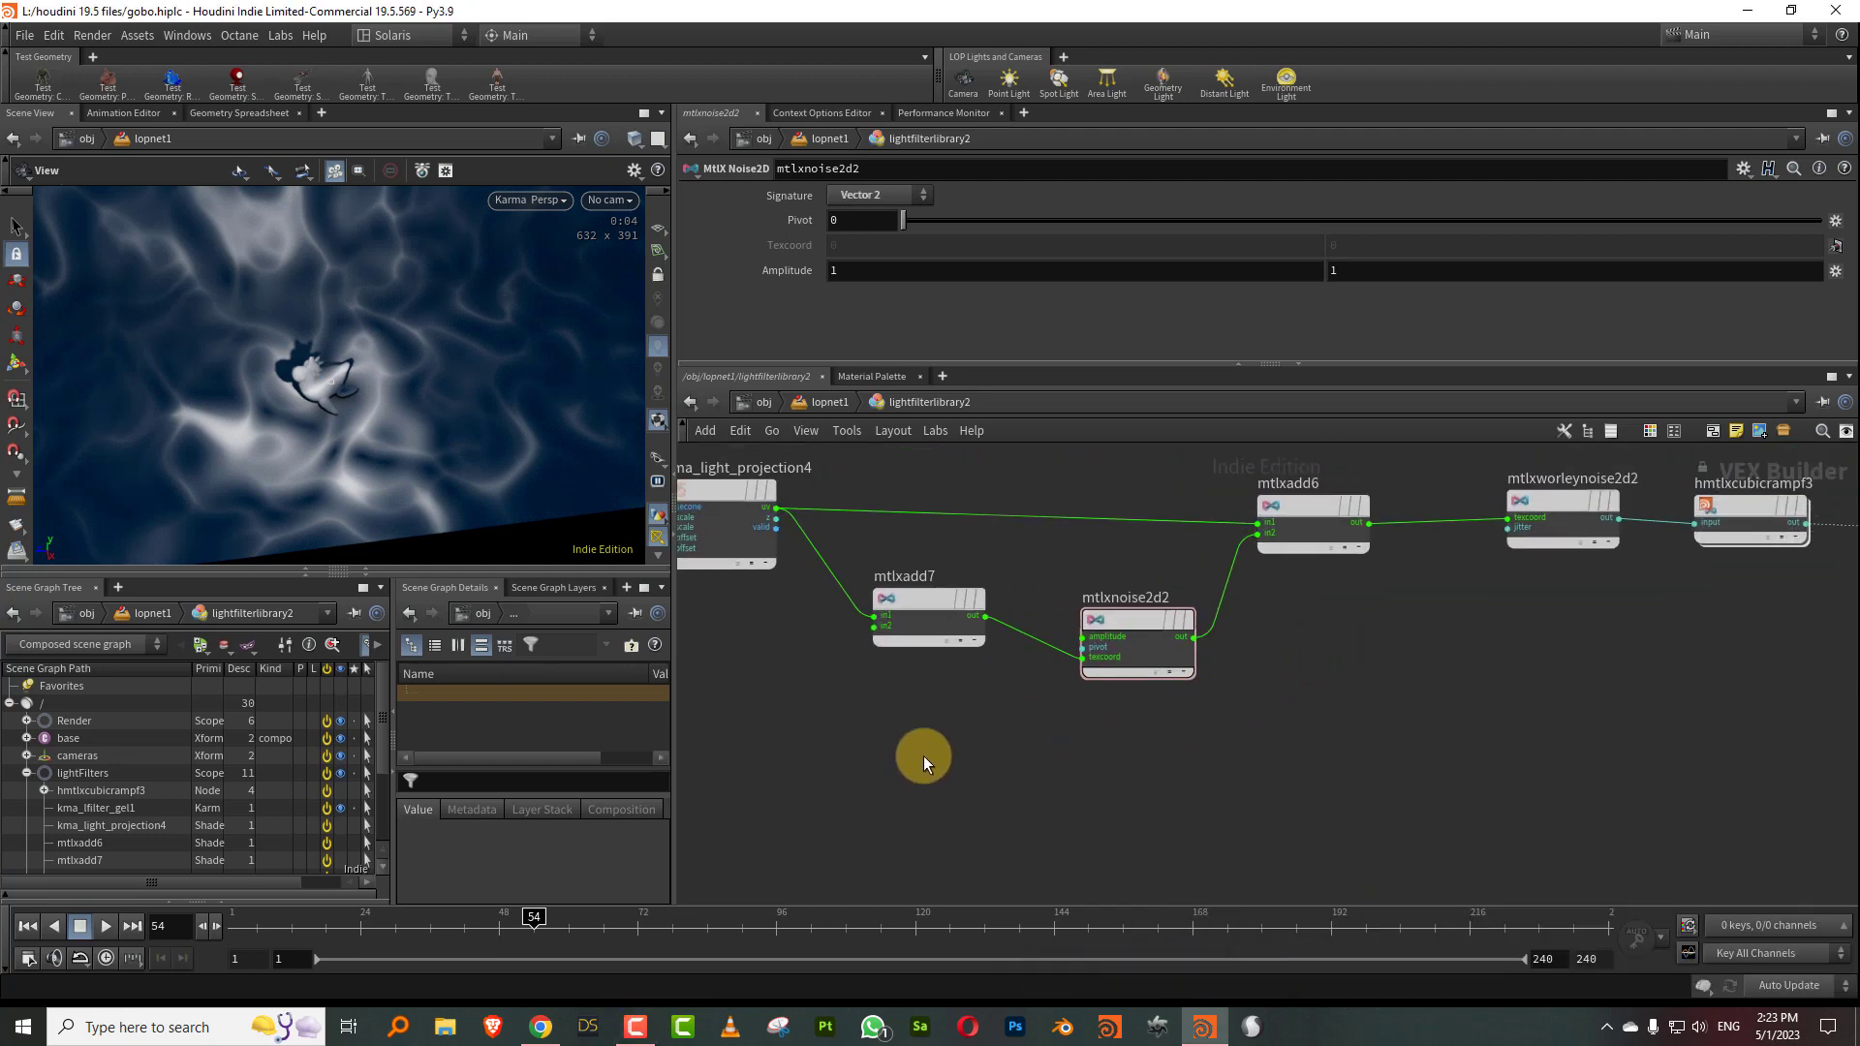
{"action": "key", "text": "Tab"}
{"action": "type", "text": "t"}
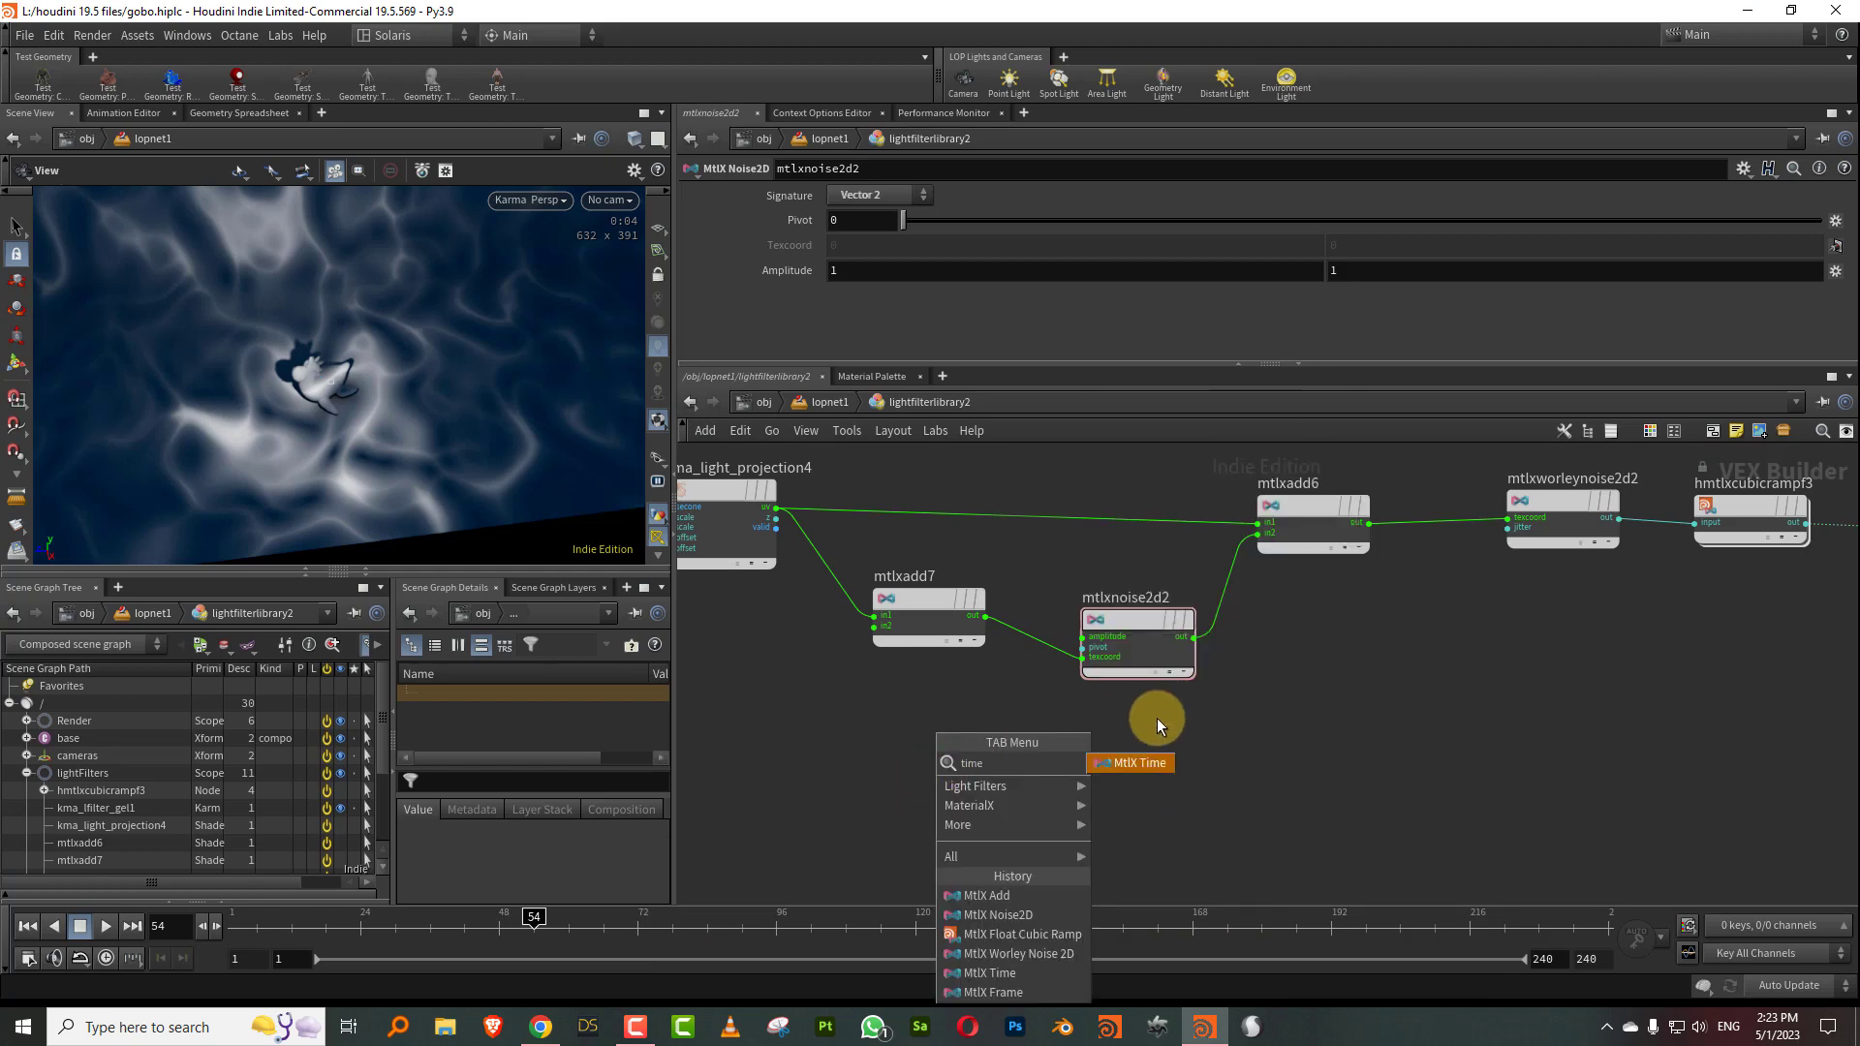
{"action": "left_click", "coordinate": [1143, 763]}
{"action": "left_click", "coordinate": [791, 758]}
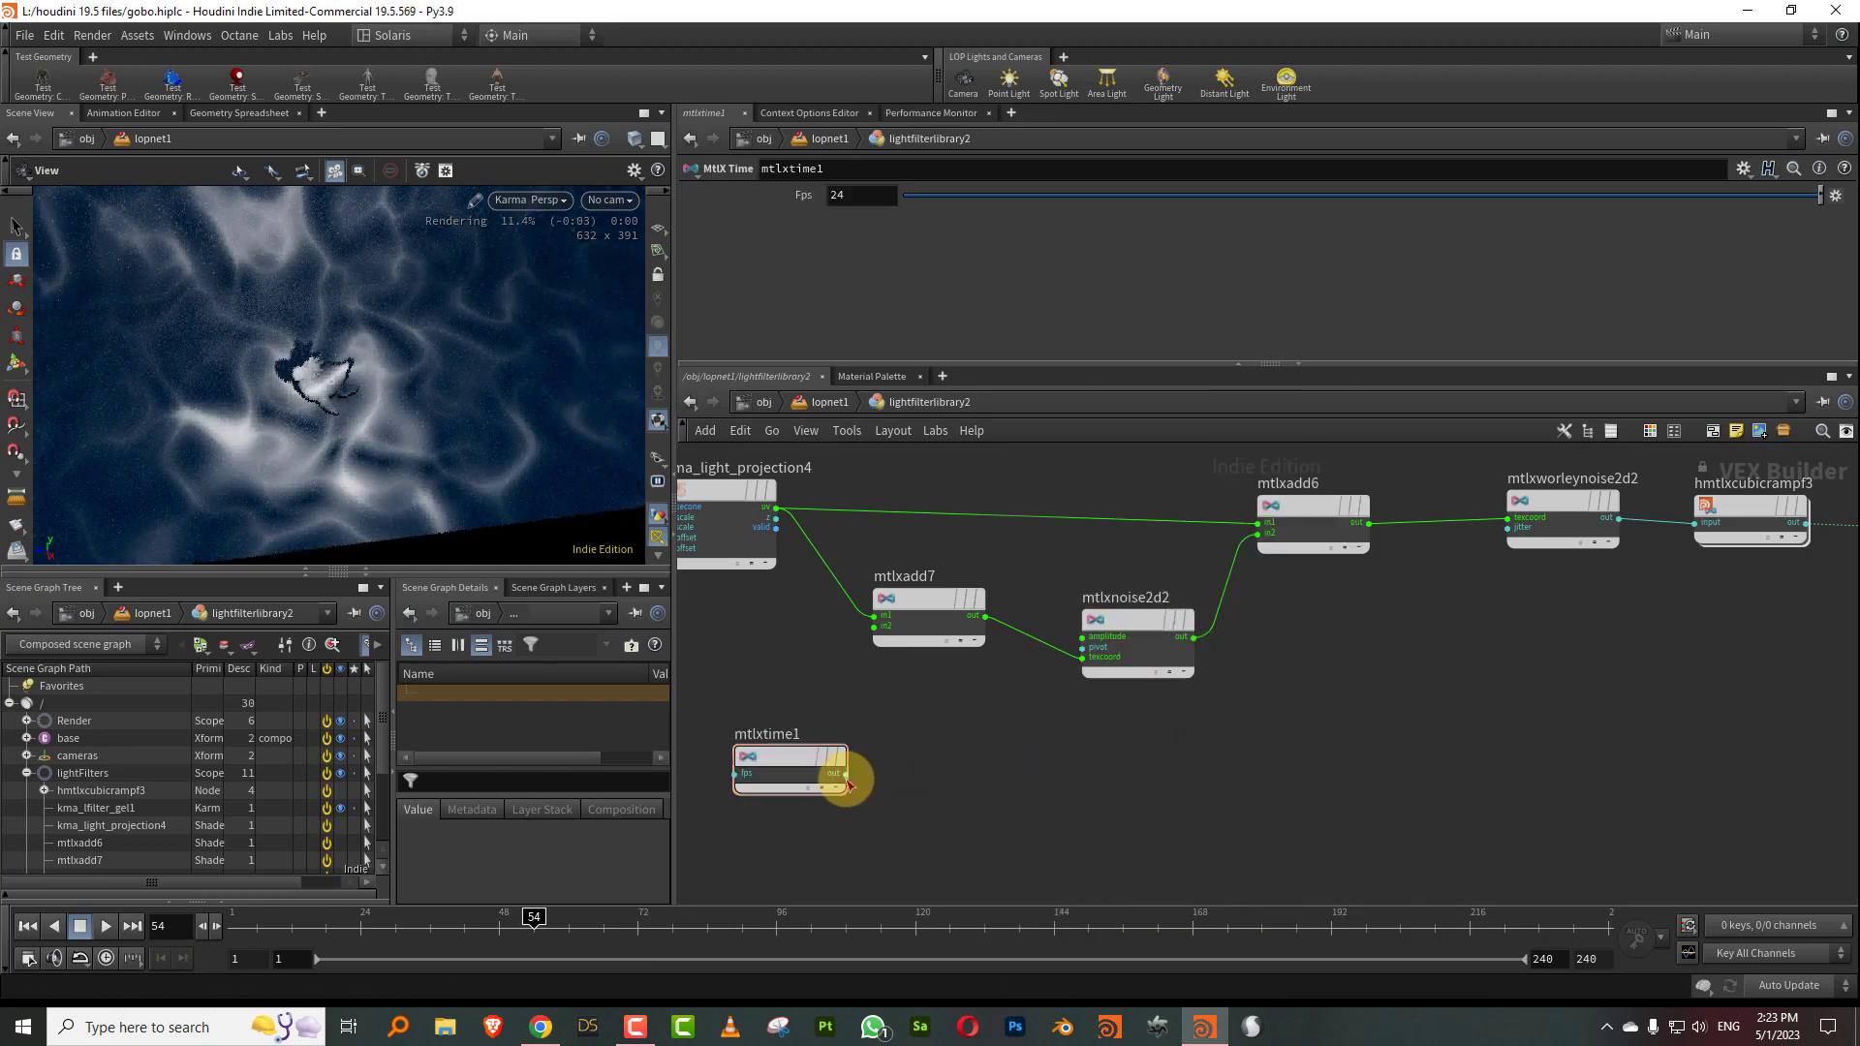
Connect the Time output to the pivot of mtlxnoise2d2 and scrub the timeline to frame 68.
{"action": "left_click_drag", "start_coordinate": [846, 773], "coordinate": [1078, 646]}
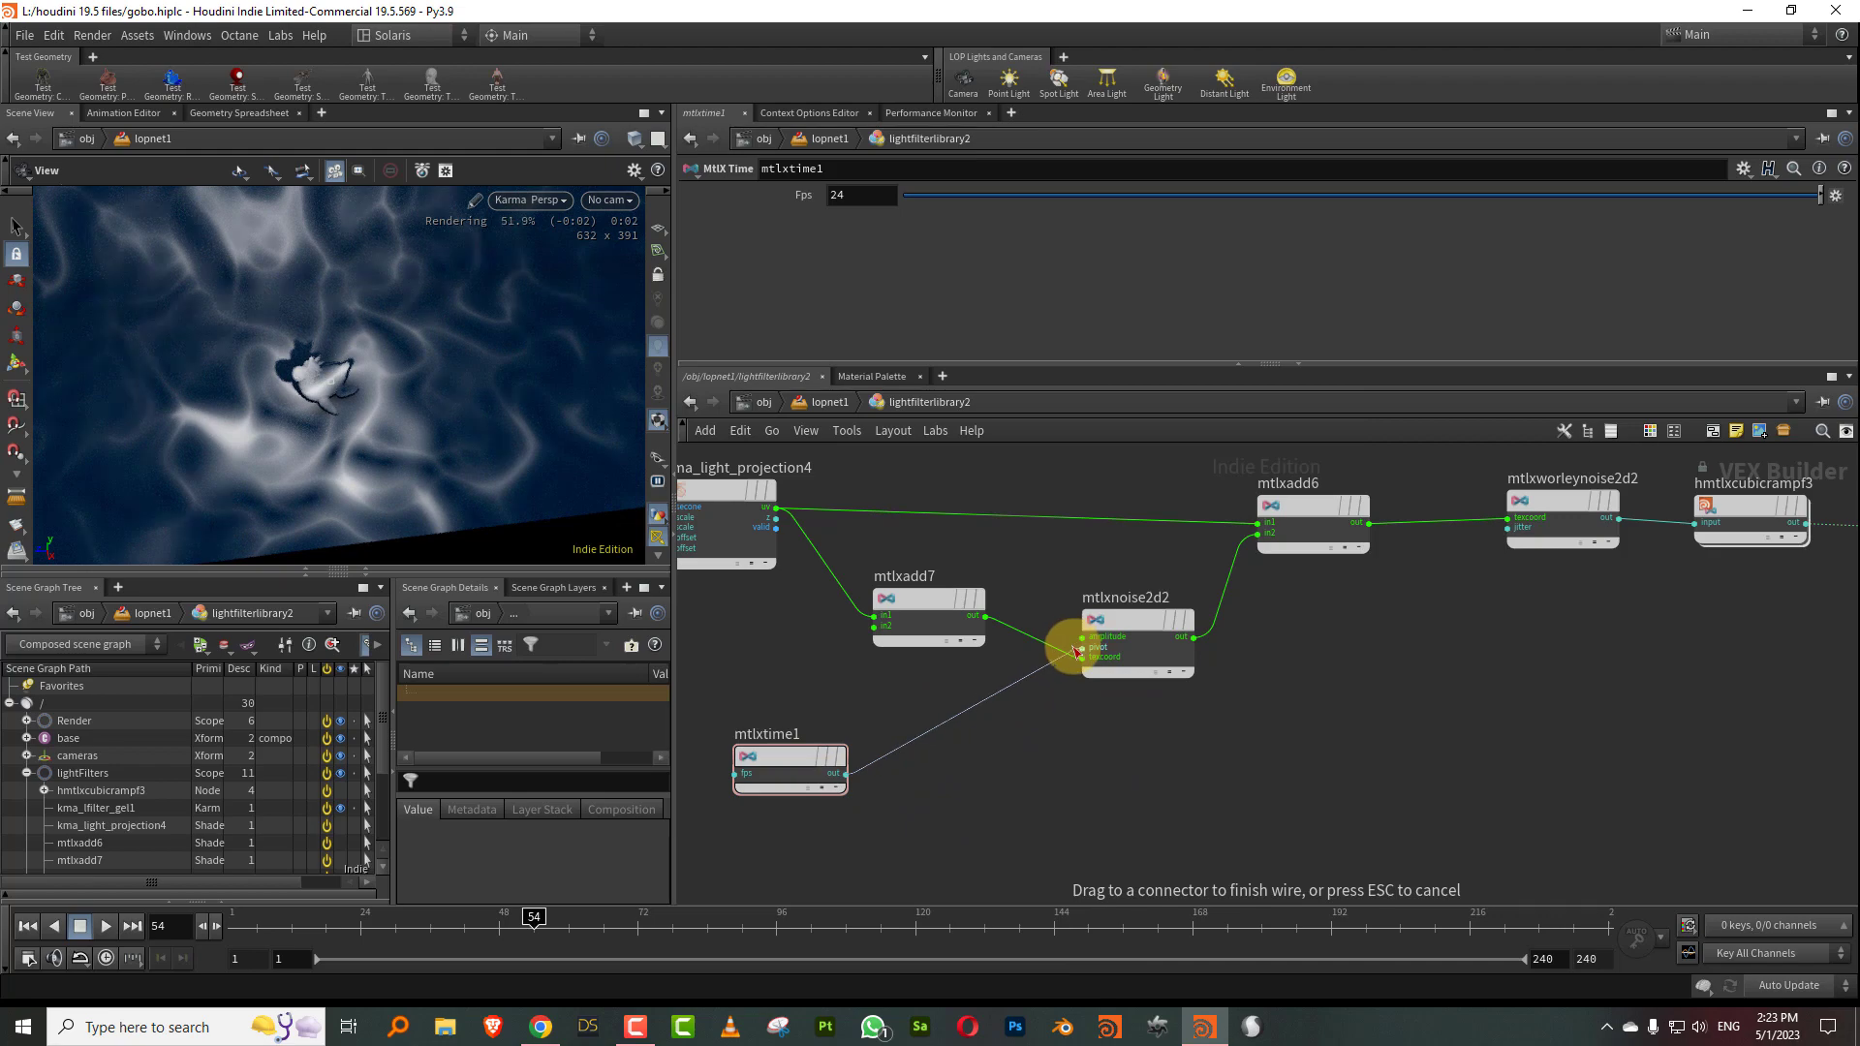
{"action": "left_click", "coordinate": [1082, 647]}
{"action": "left_click_drag", "start_coordinate": [258, 939], "coordinate": [614, 925]}
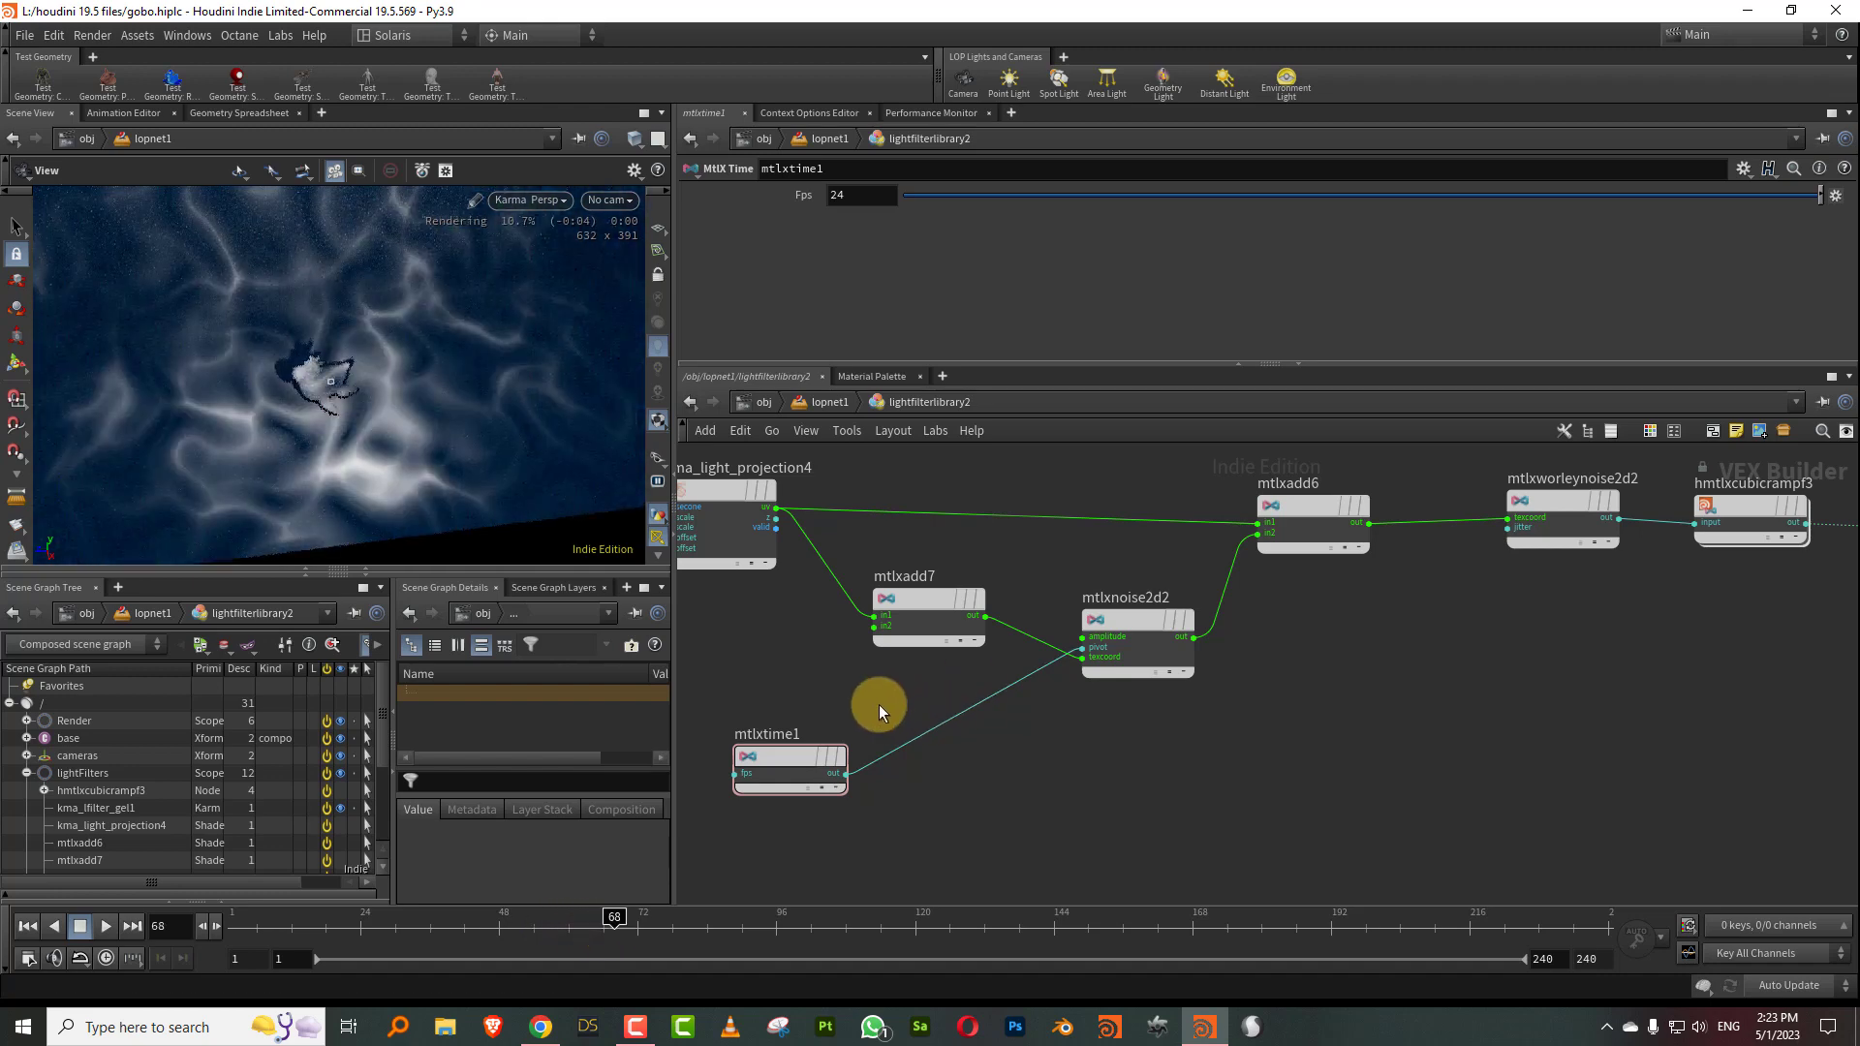
Add an MtlX Combine2 node near the Time node and set its signature to Vector 2.
{"action": "middle_click_drag", "start_coordinate": [877, 703], "coordinate": [1052, 655]}
{"action": "key", "text": "Tab"}
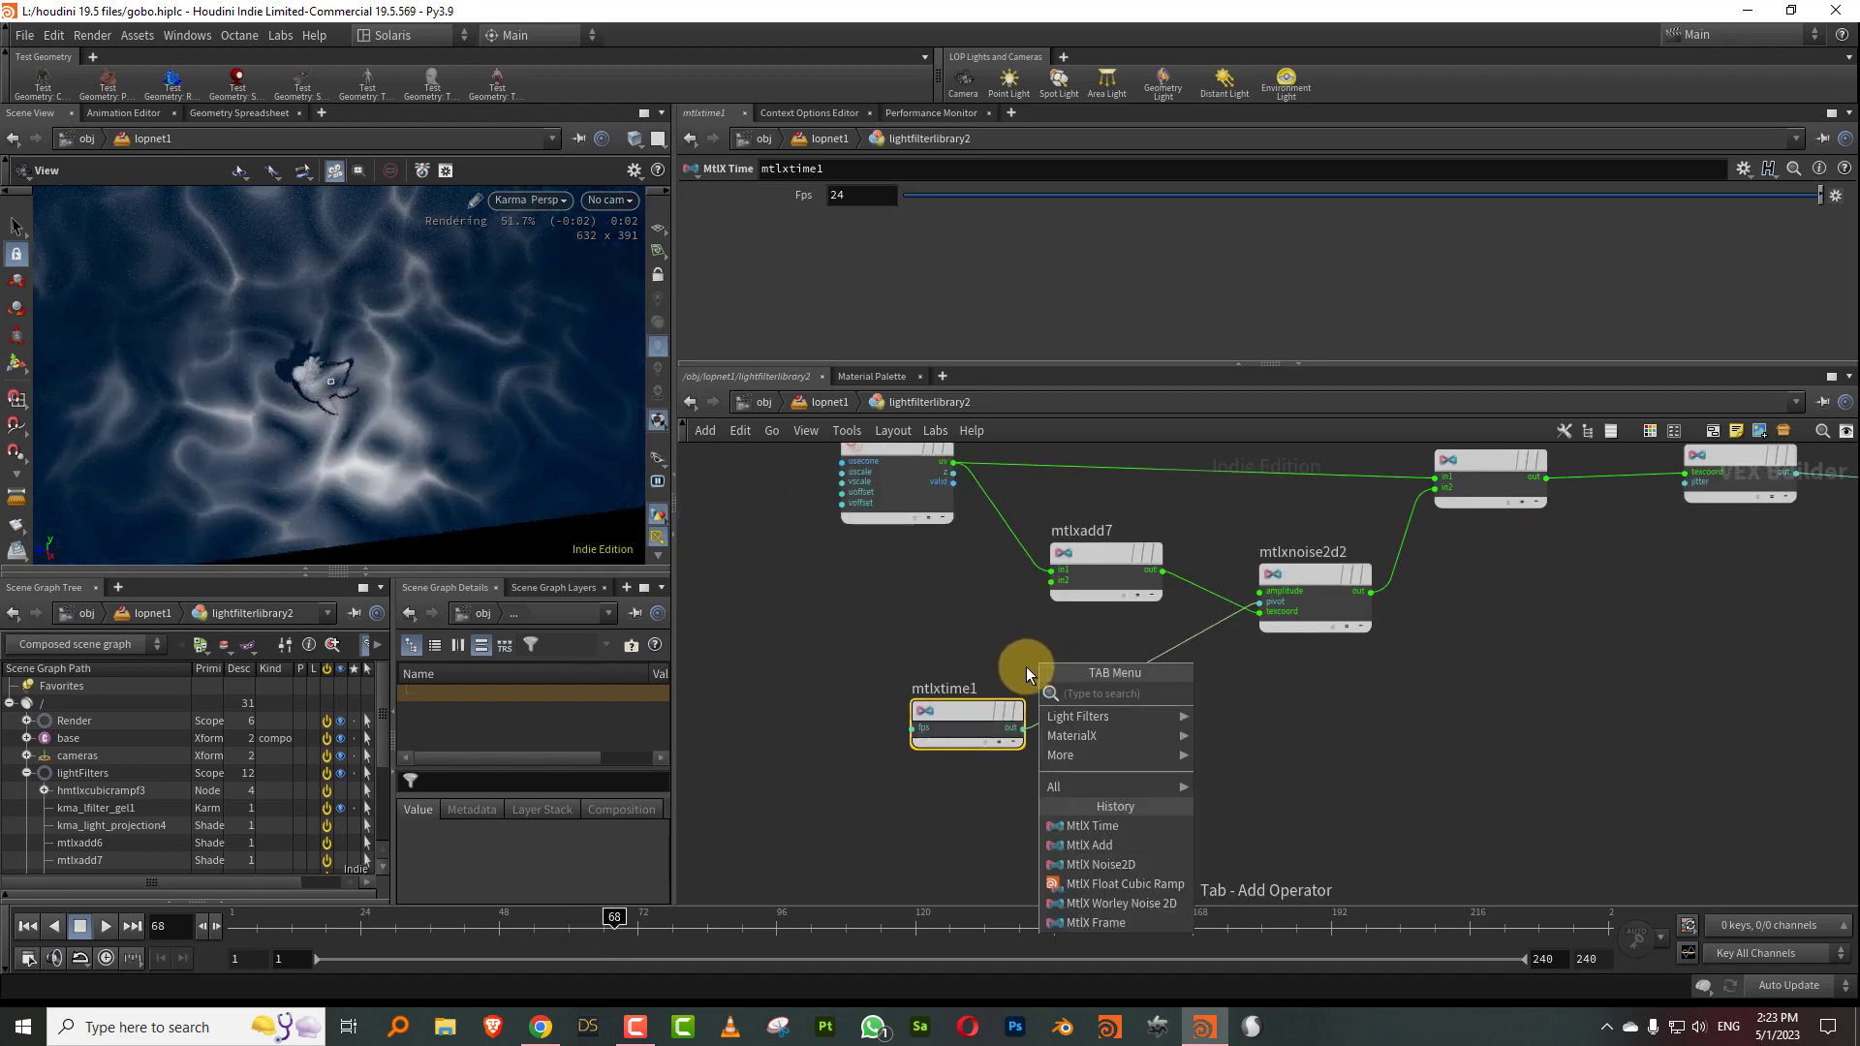
{"action": "type", "text": "comb"}
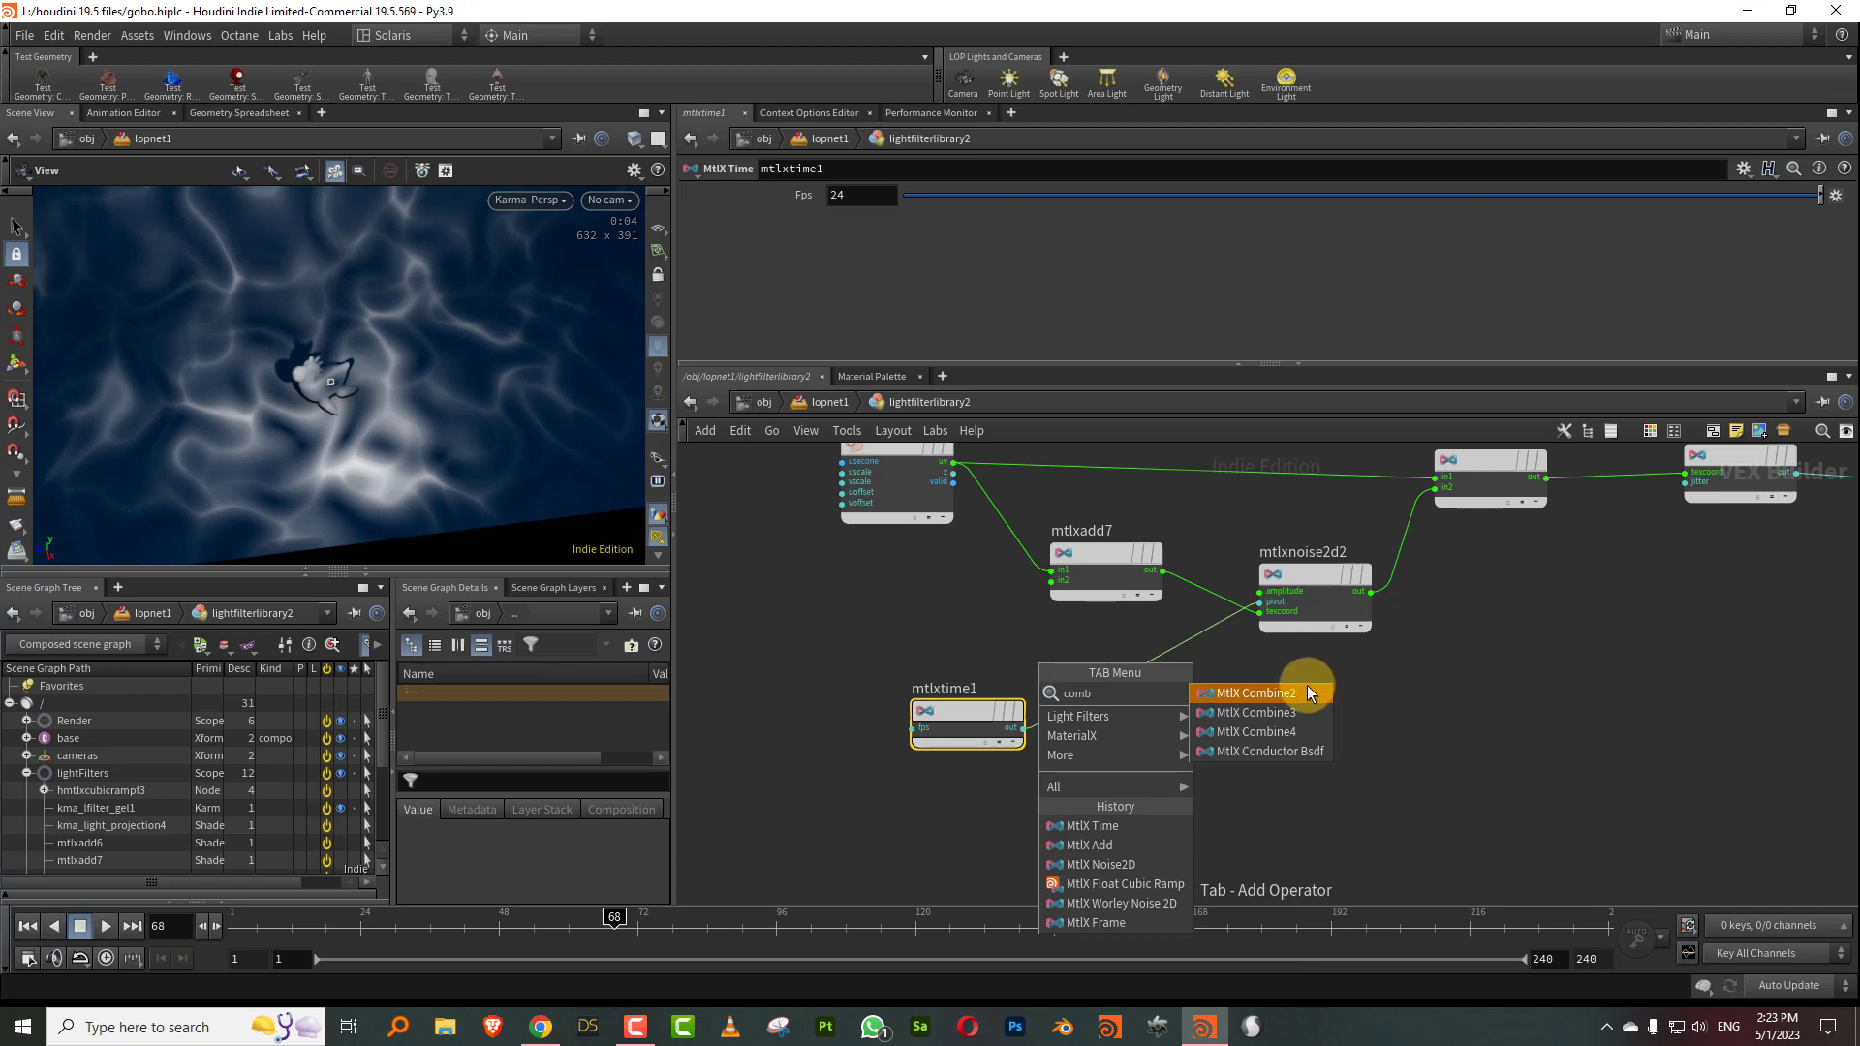
{"action": "left_click", "coordinate": [1299, 689]}
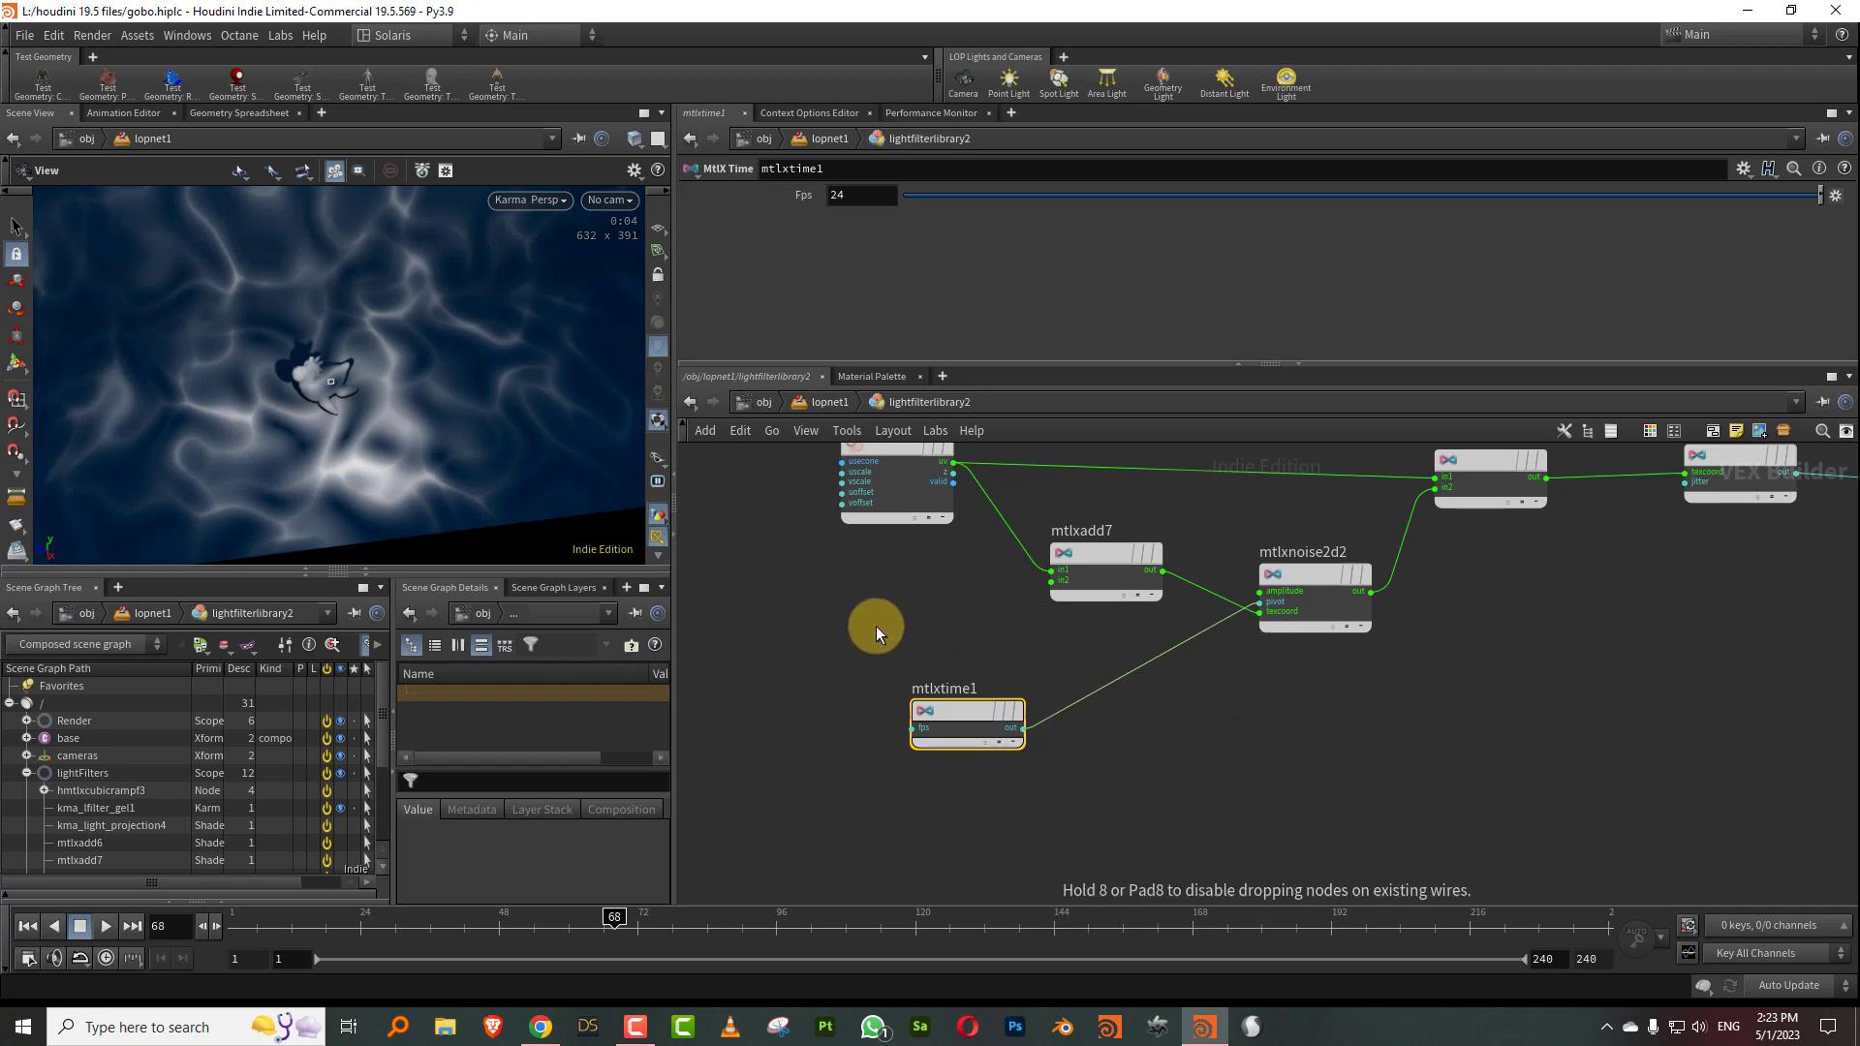
{"action": "left_click", "coordinate": [850, 639]}
{"action": "left_click", "coordinate": [878, 195]}
{"action": "left_click", "coordinate": [884, 238]}
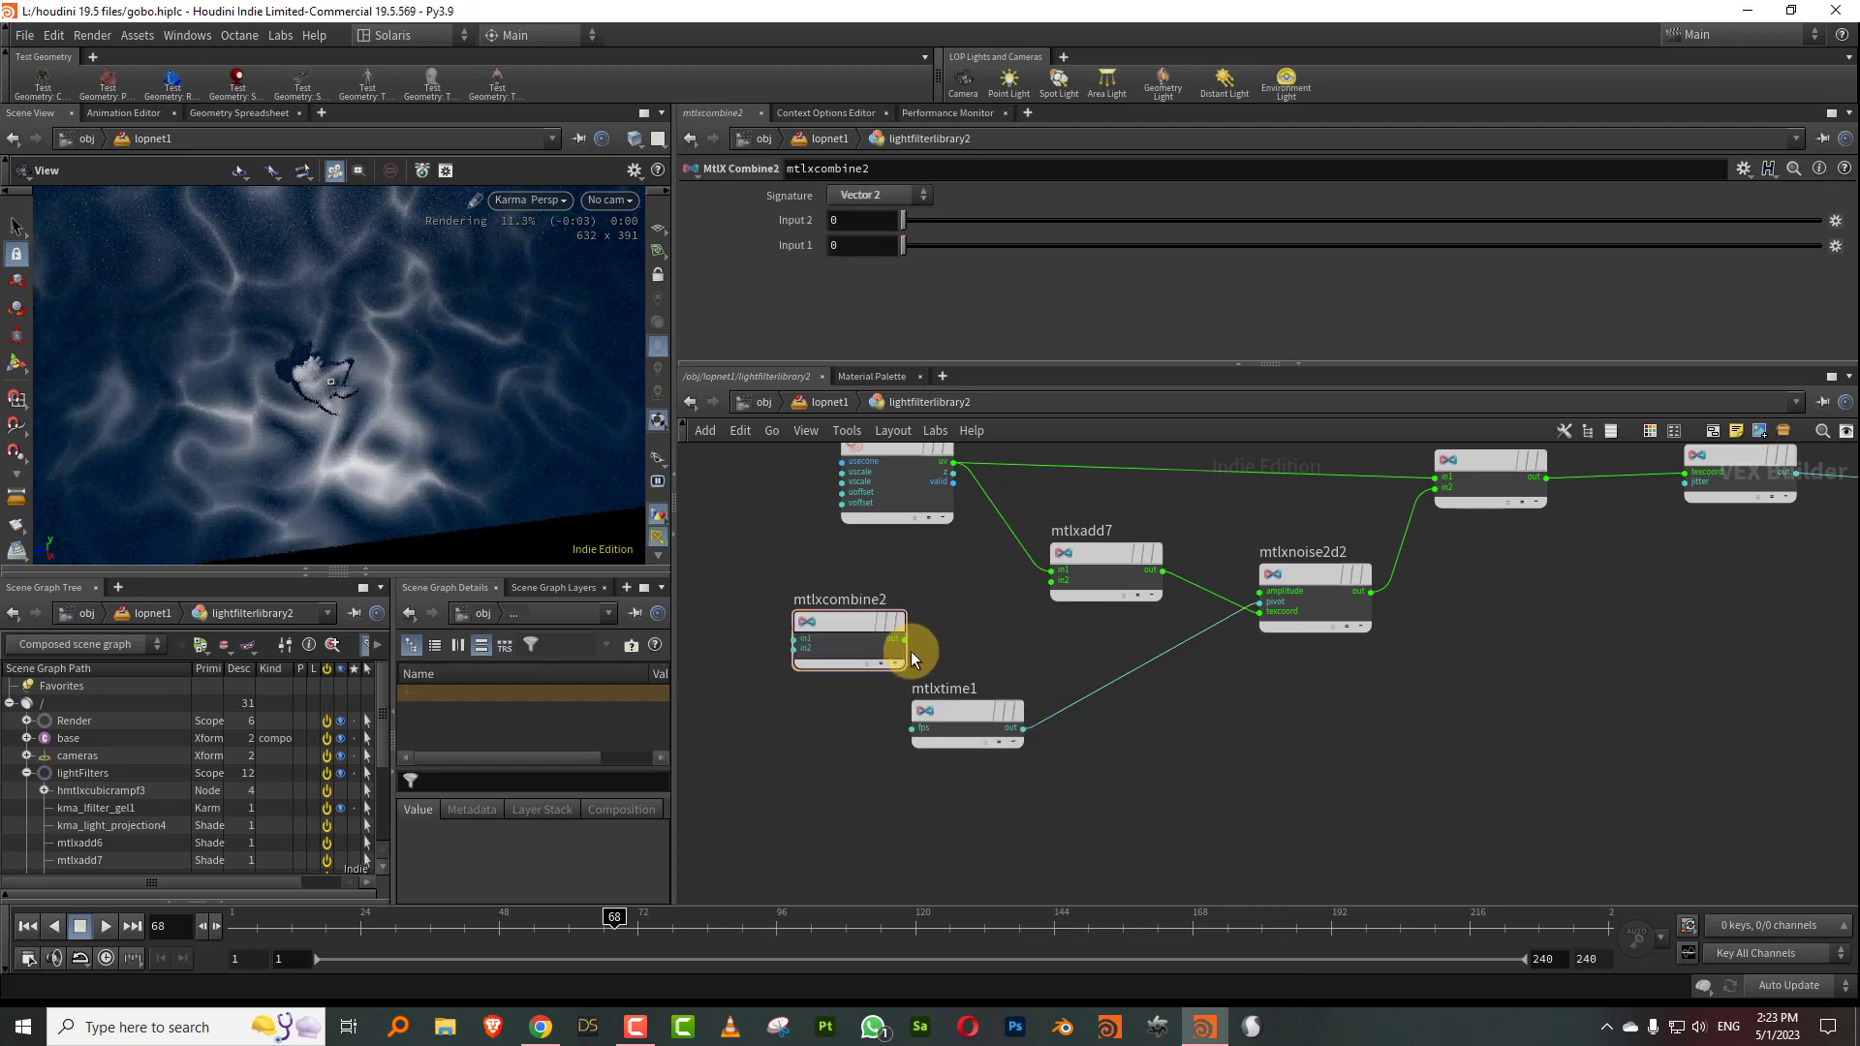
Add an MtlX Constant node in front of mtlxcombine2 and connect its output to the first input.
{"action": "middle_click_drag", "start_coordinate": [951, 625], "coordinate": [1030, 605]}
{"action": "key", "text": "Tab"}
{"action": "type", "text": "con"}
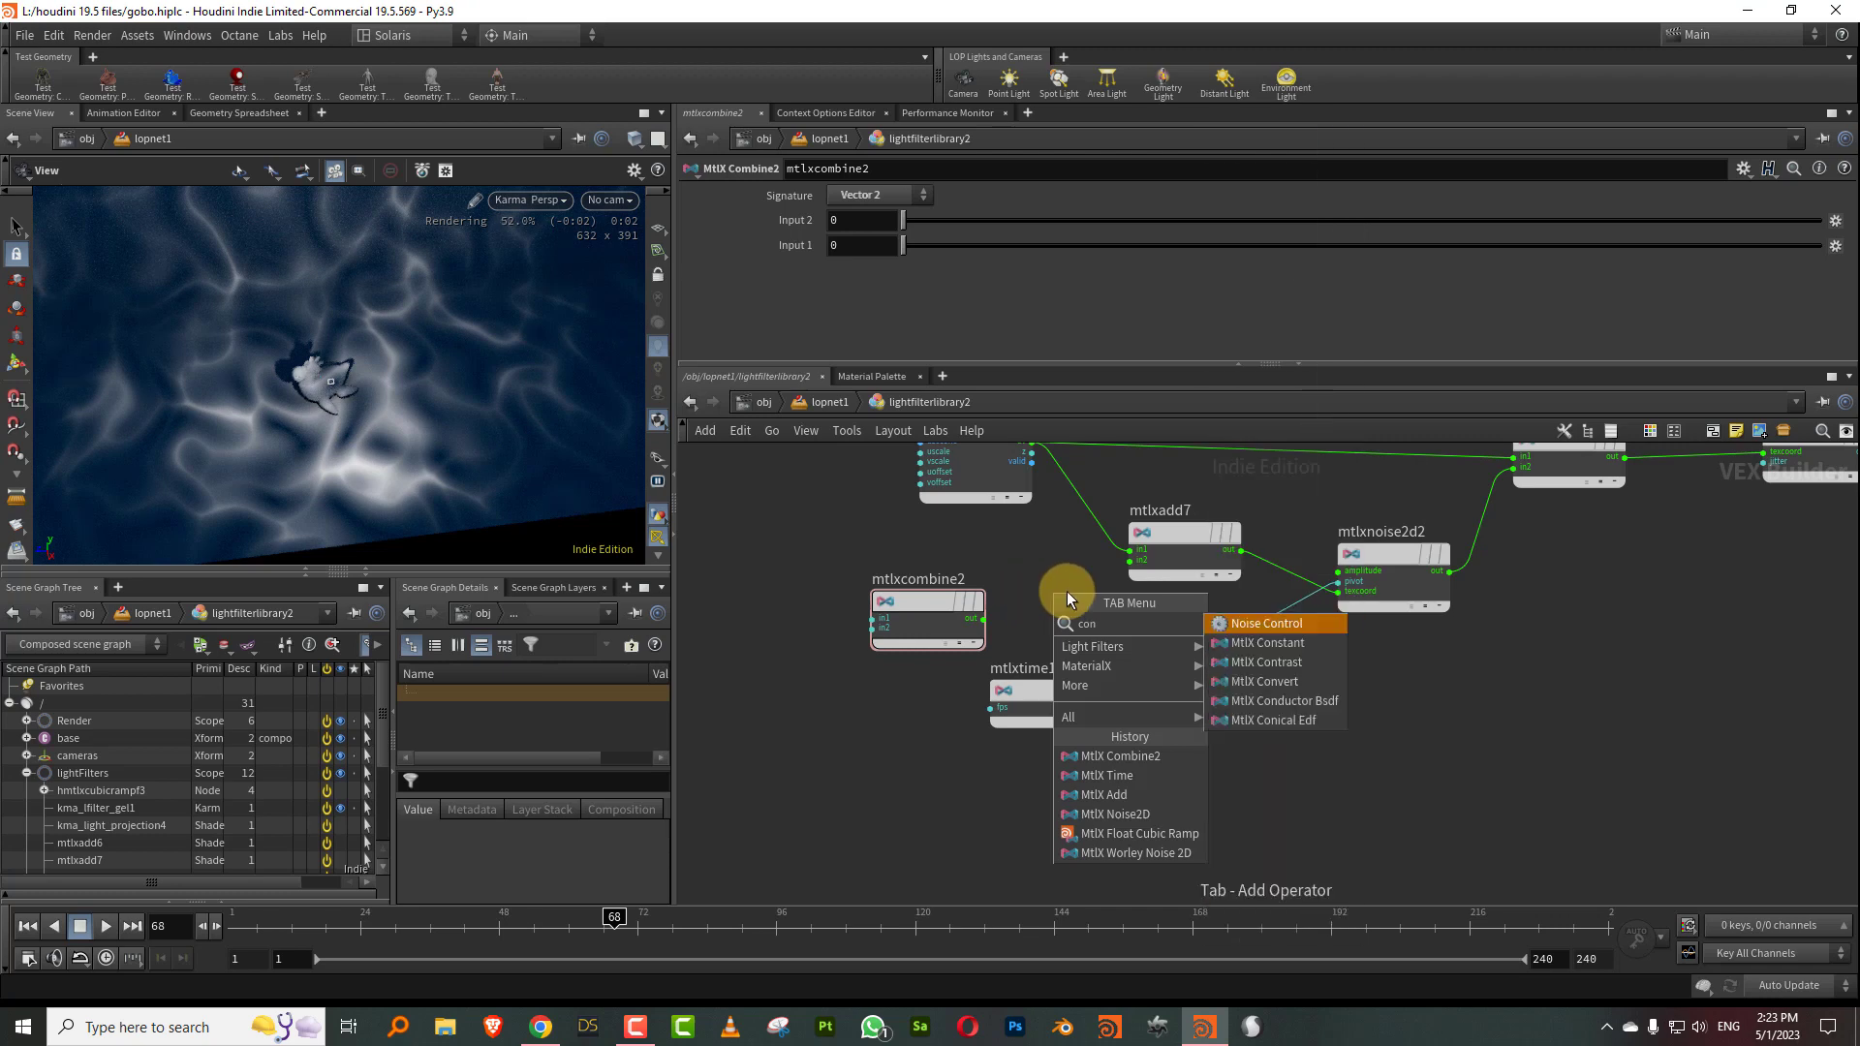
{"action": "left_click", "coordinate": [1290, 644]}
{"action": "left_click", "coordinate": [853, 603]}
{"action": "left_click_drag", "start_coordinate": [889, 605], "coordinate": [983, 625]}
Duplicate the constant node, place the copy below the original and connect it to the second input of mtlxcombine2.
{"action": "key", "text": "ctrl+c"}
{"action": "key", "text": "ctrl+v"}
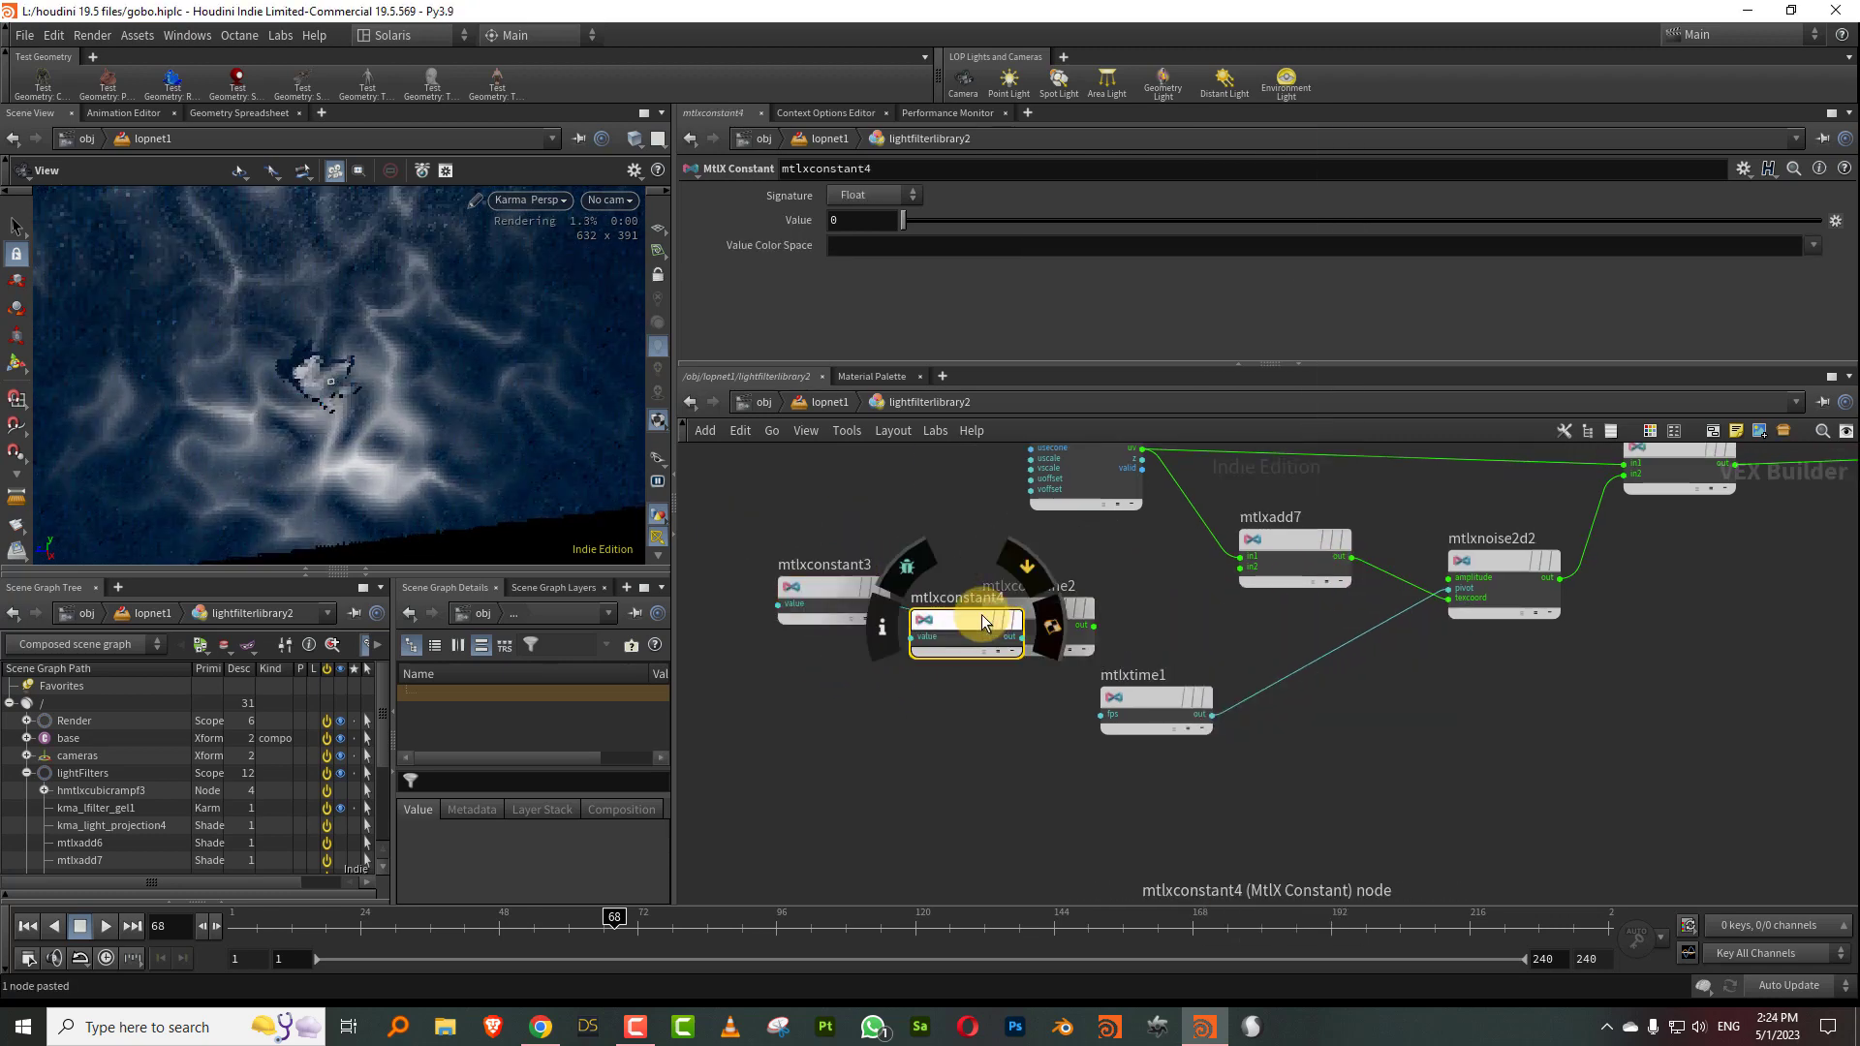
{"action": "left_click", "coordinate": [832, 680]}
{"action": "left_click_drag", "start_coordinate": [868, 706], "coordinate": [983, 634]}
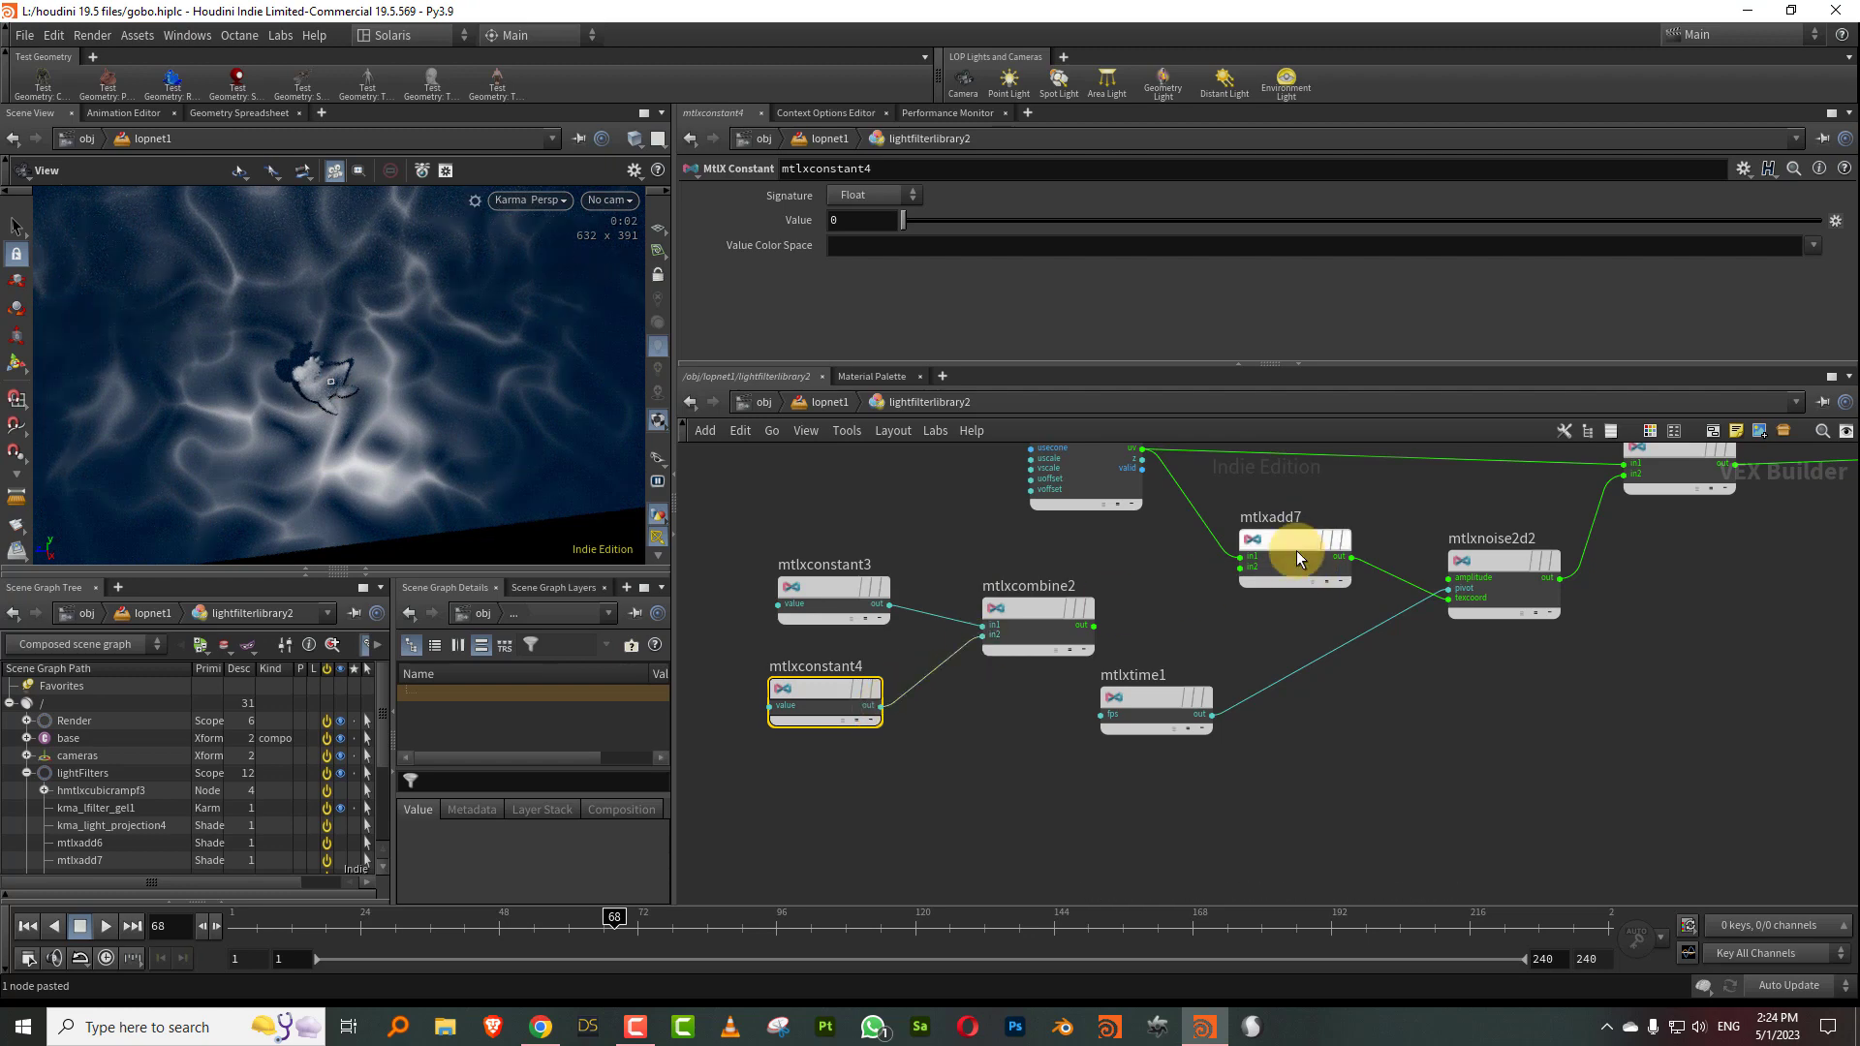
Connect the mtlxcombine2 output to the second input of mtlxadd7 and cut the wire from the Time node to the Noise2D pivot.
{"action": "left_click_drag", "start_coordinate": [1187, 699], "coordinate": [1035, 789]}
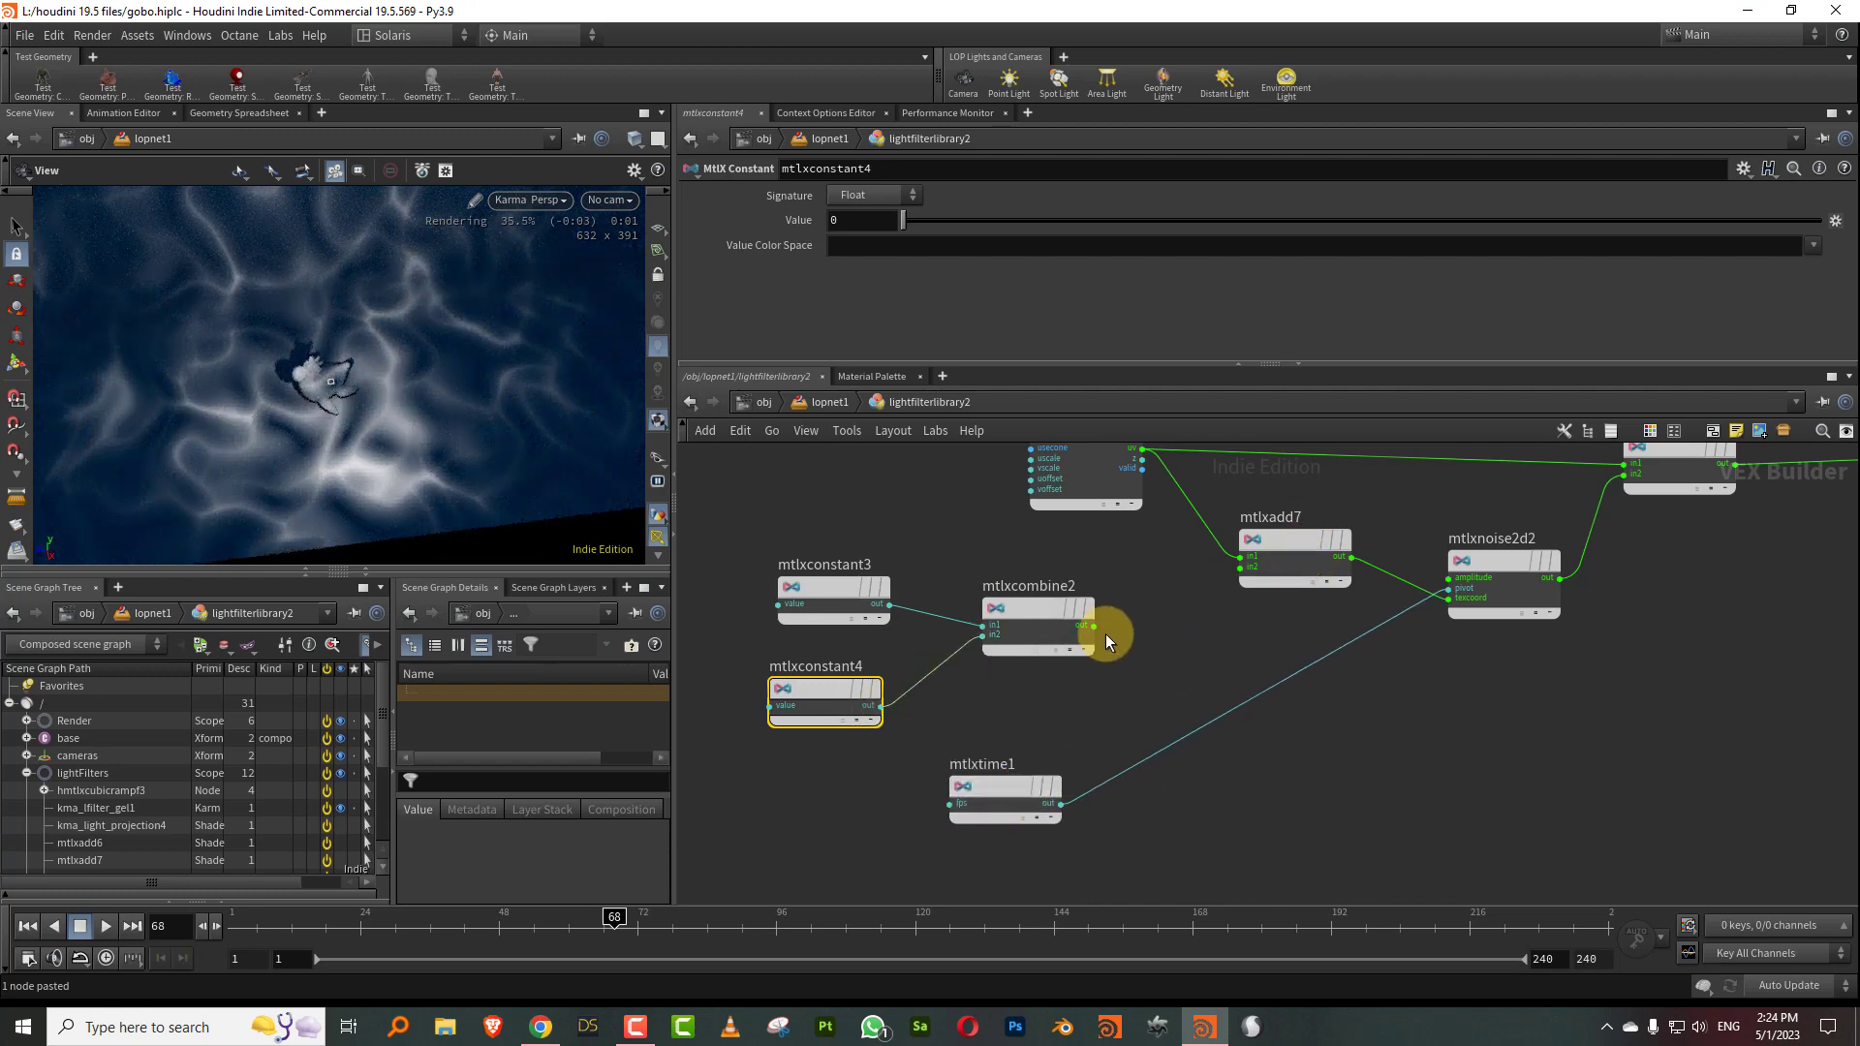
{"action": "left_click_drag", "start_coordinate": [1095, 627], "coordinate": [1241, 567]}
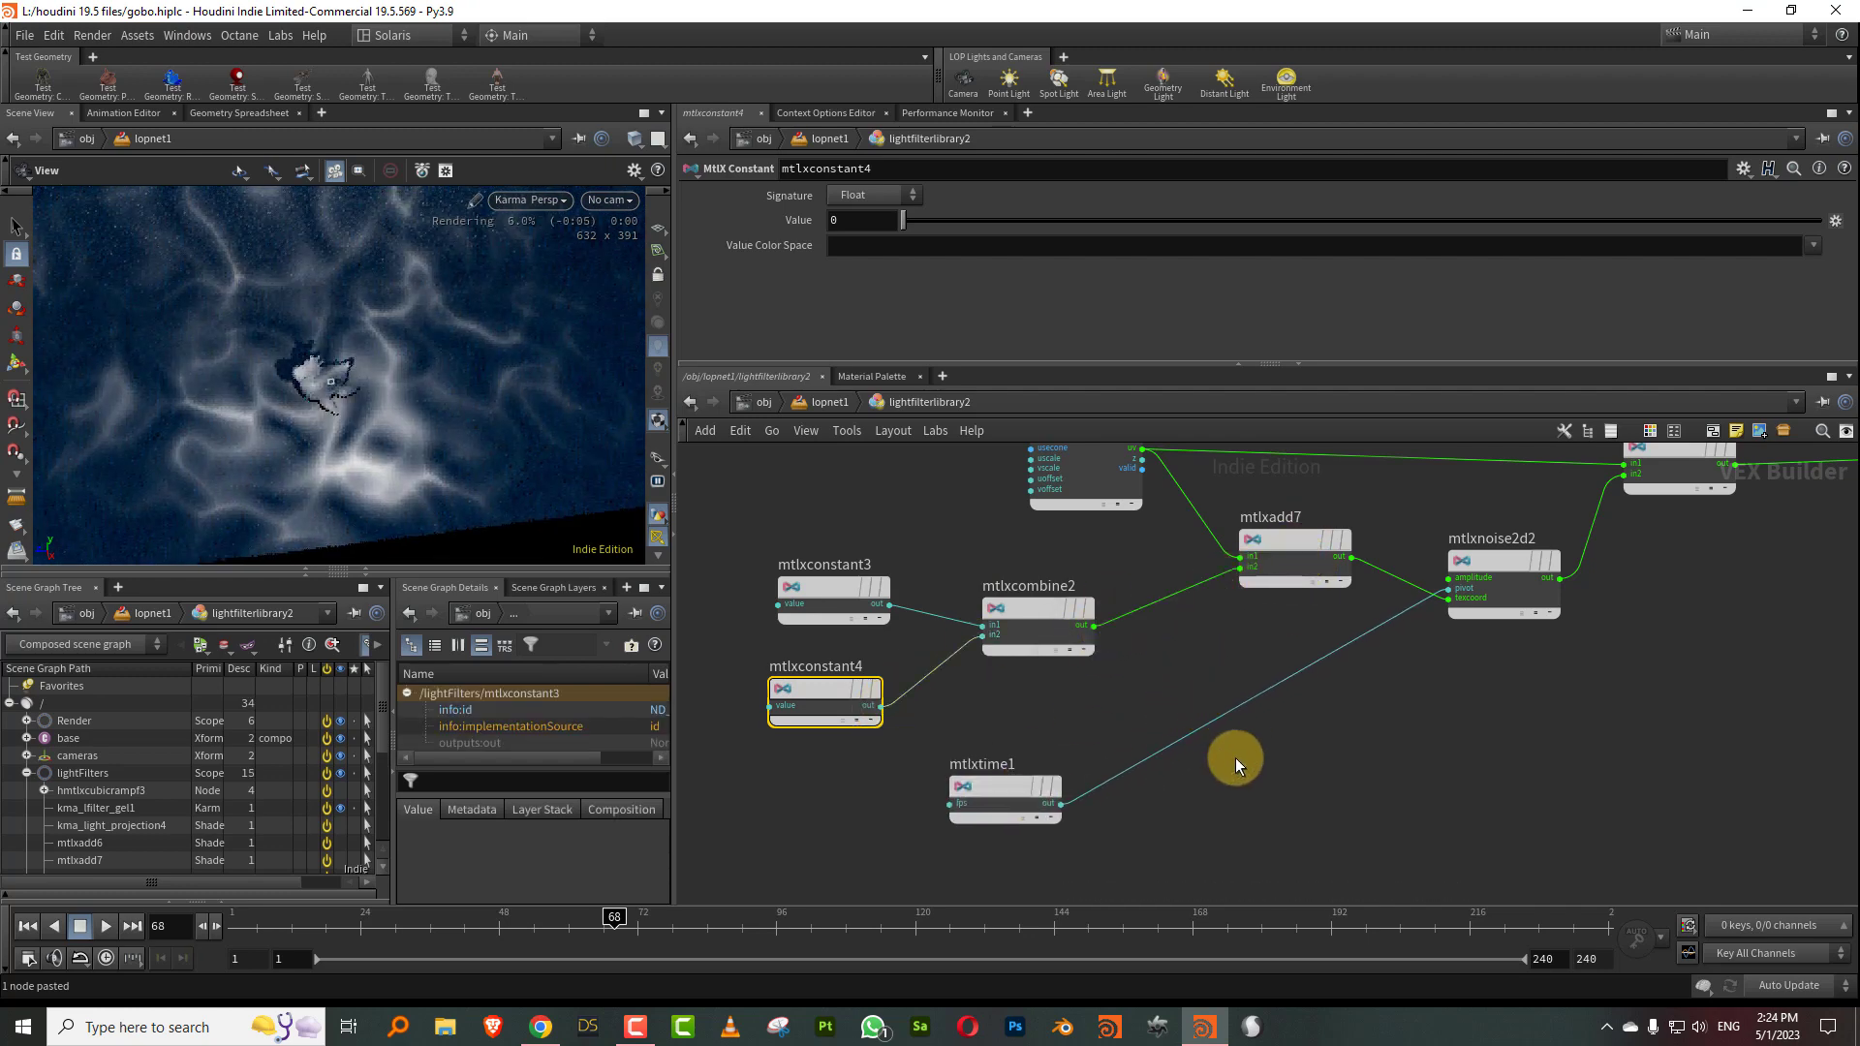
{"action": "key", "text": "y"}
{"action": "left_click_drag", "start_coordinate": [1225, 722], "coordinate": [1155, 705]}
Move the Time node in front of the constants, connect it to the value of mtlxconstant4 and preview the animation.
{"action": "middle_click_drag", "start_coordinate": [1155, 706], "coordinate": [1361, 638]}
{"action": "left_click_drag", "start_coordinate": [1217, 726], "coordinate": [777, 676]}
{"action": "left_click_drag", "start_coordinate": [868, 601], "coordinate": [866, 670]}
{"action": "left_click", "coordinate": [827, 686]}
{"action": "left_click", "coordinate": [975, 639]}
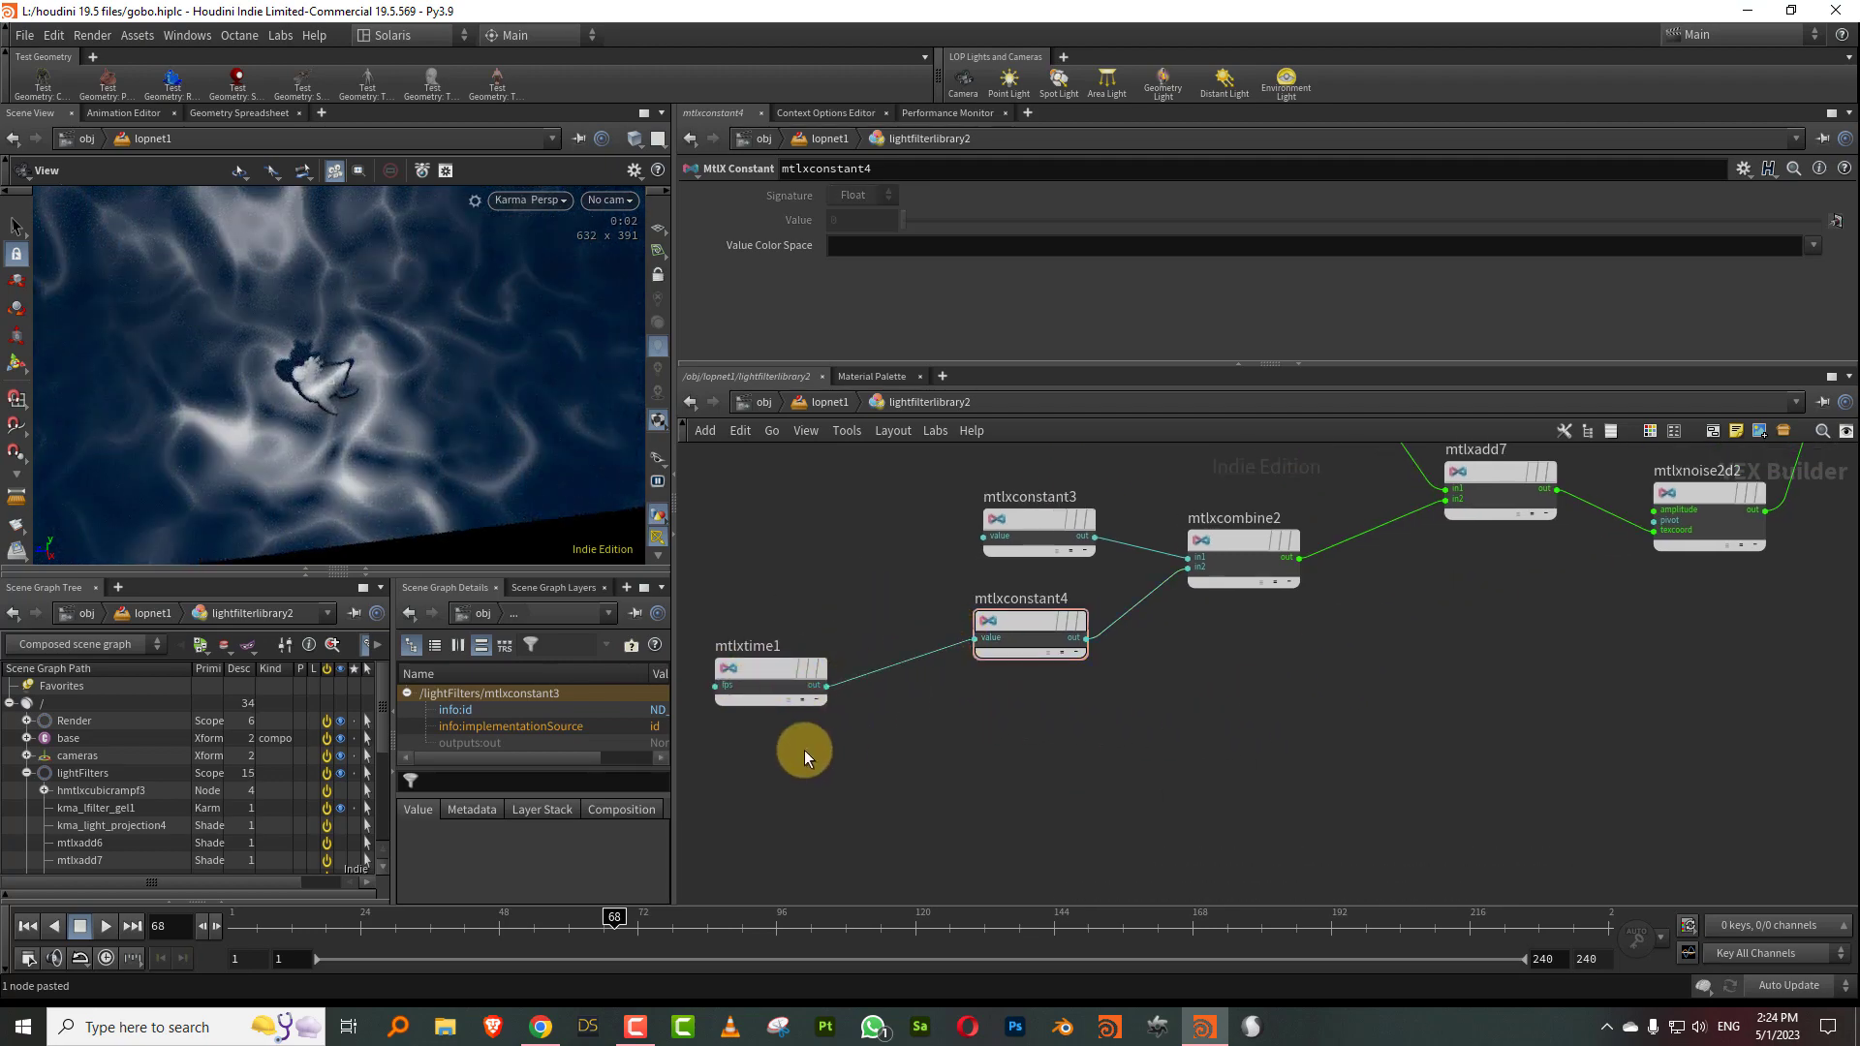
{"action": "left_click_drag", "start_coordinate": [799, 748], "coordinate": [777, 647]}
{"action": "left_click_drag", "start_coordinate": [258, 924], "coordinate": [766, 916]}
Rewire the Time output from mtlxconstant4 to the value of mtlxconstant3 and scrub the timeline to frame 73.
{"action": "key", "text": "y"}
{"action": "mouse_move", "coordinate": [872, 623]}
{"action": "left_mouse_down"}
{"action": "mouse_move", "coordinate": [839, 706]}
{"action": "mouse_move", "coordinate": [963, 532]}
{"action": "mouse_move", "coordinate": [984, 536]}
{"action": "left_mouse_up"}
{"action": "left_click_drag", "start_coordinate": [358, 920], "coordinate": [643, 916]}
Duplicate the Time node, connect the copy to the pivot of mtlxnoise2d2 and scrub the timeline to frame 39.
{"action": "key", "text": "ctrl+c"}
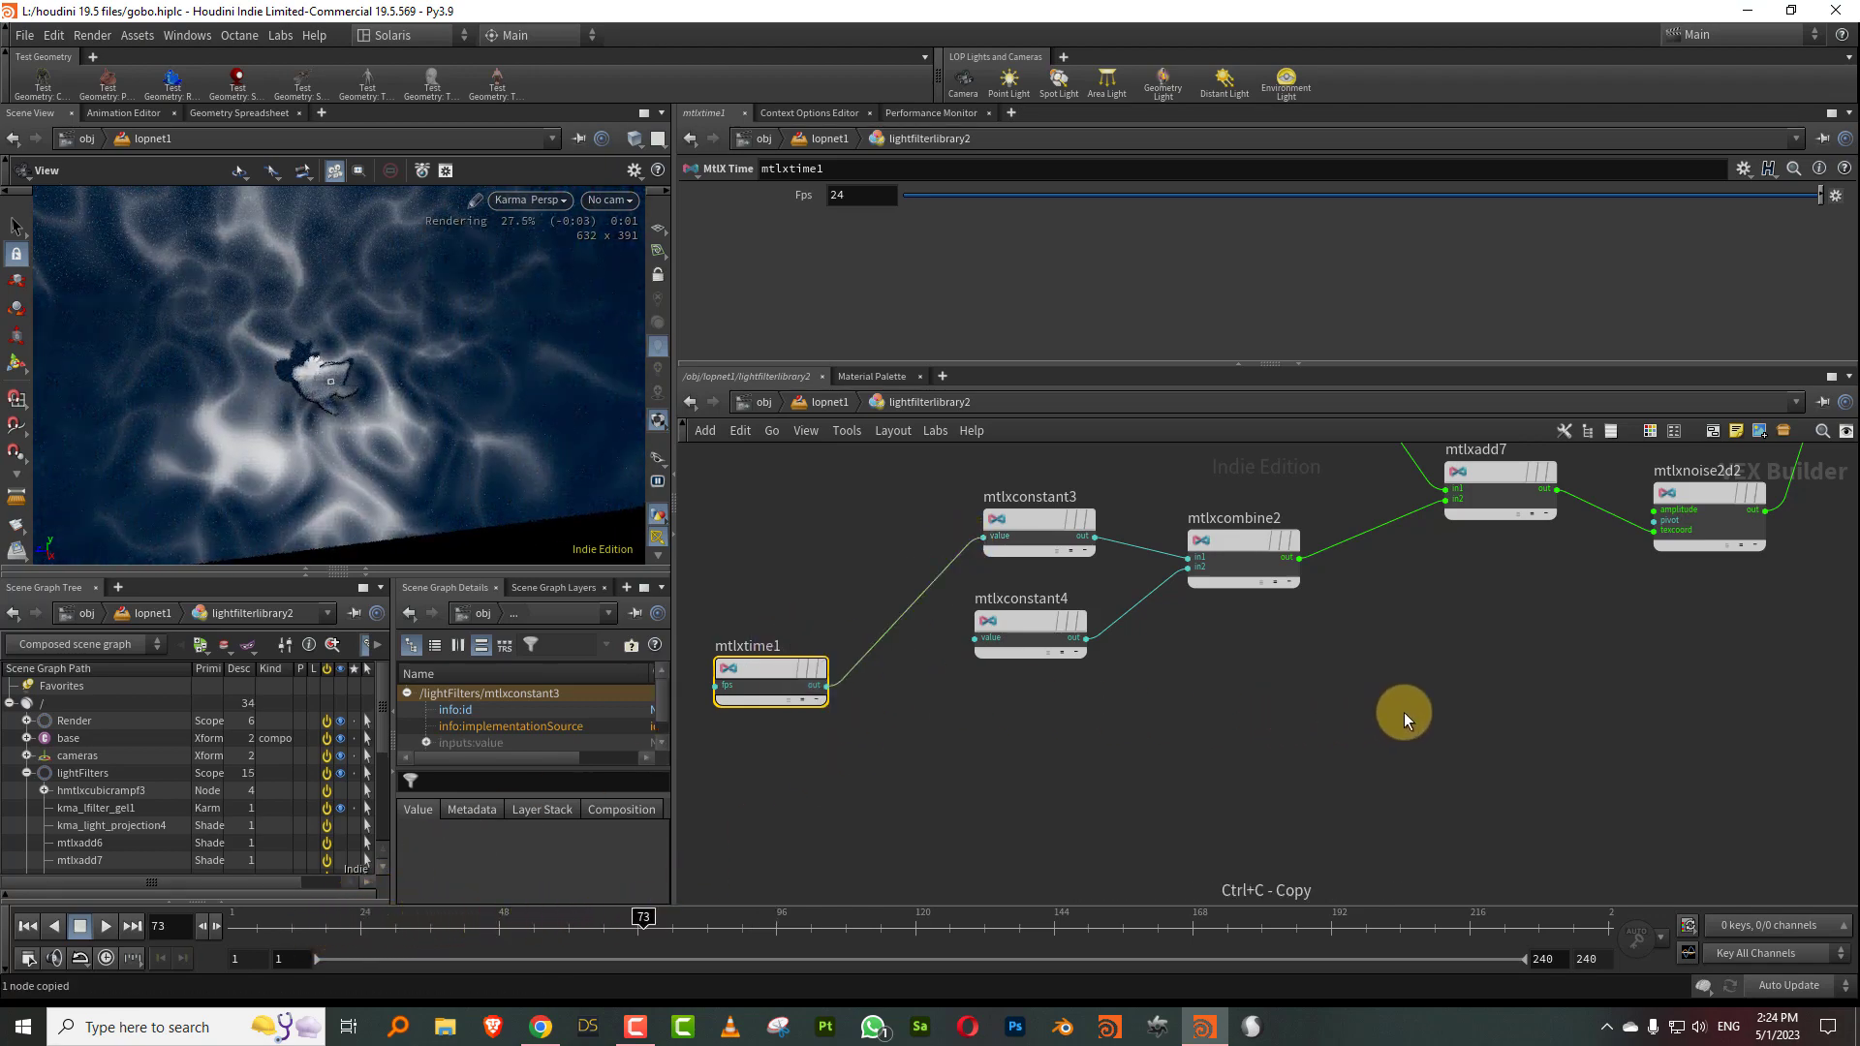
{"action": "key", "text": "ctrl+v"}
{"action": "left_click_drag", "start_coordinate": [1294, 711], "coordinate": [1379, 675]}
{"action": "middle_click_drag", "start_coordinate": [1568, 543], "coordinate": [1319, 638]}
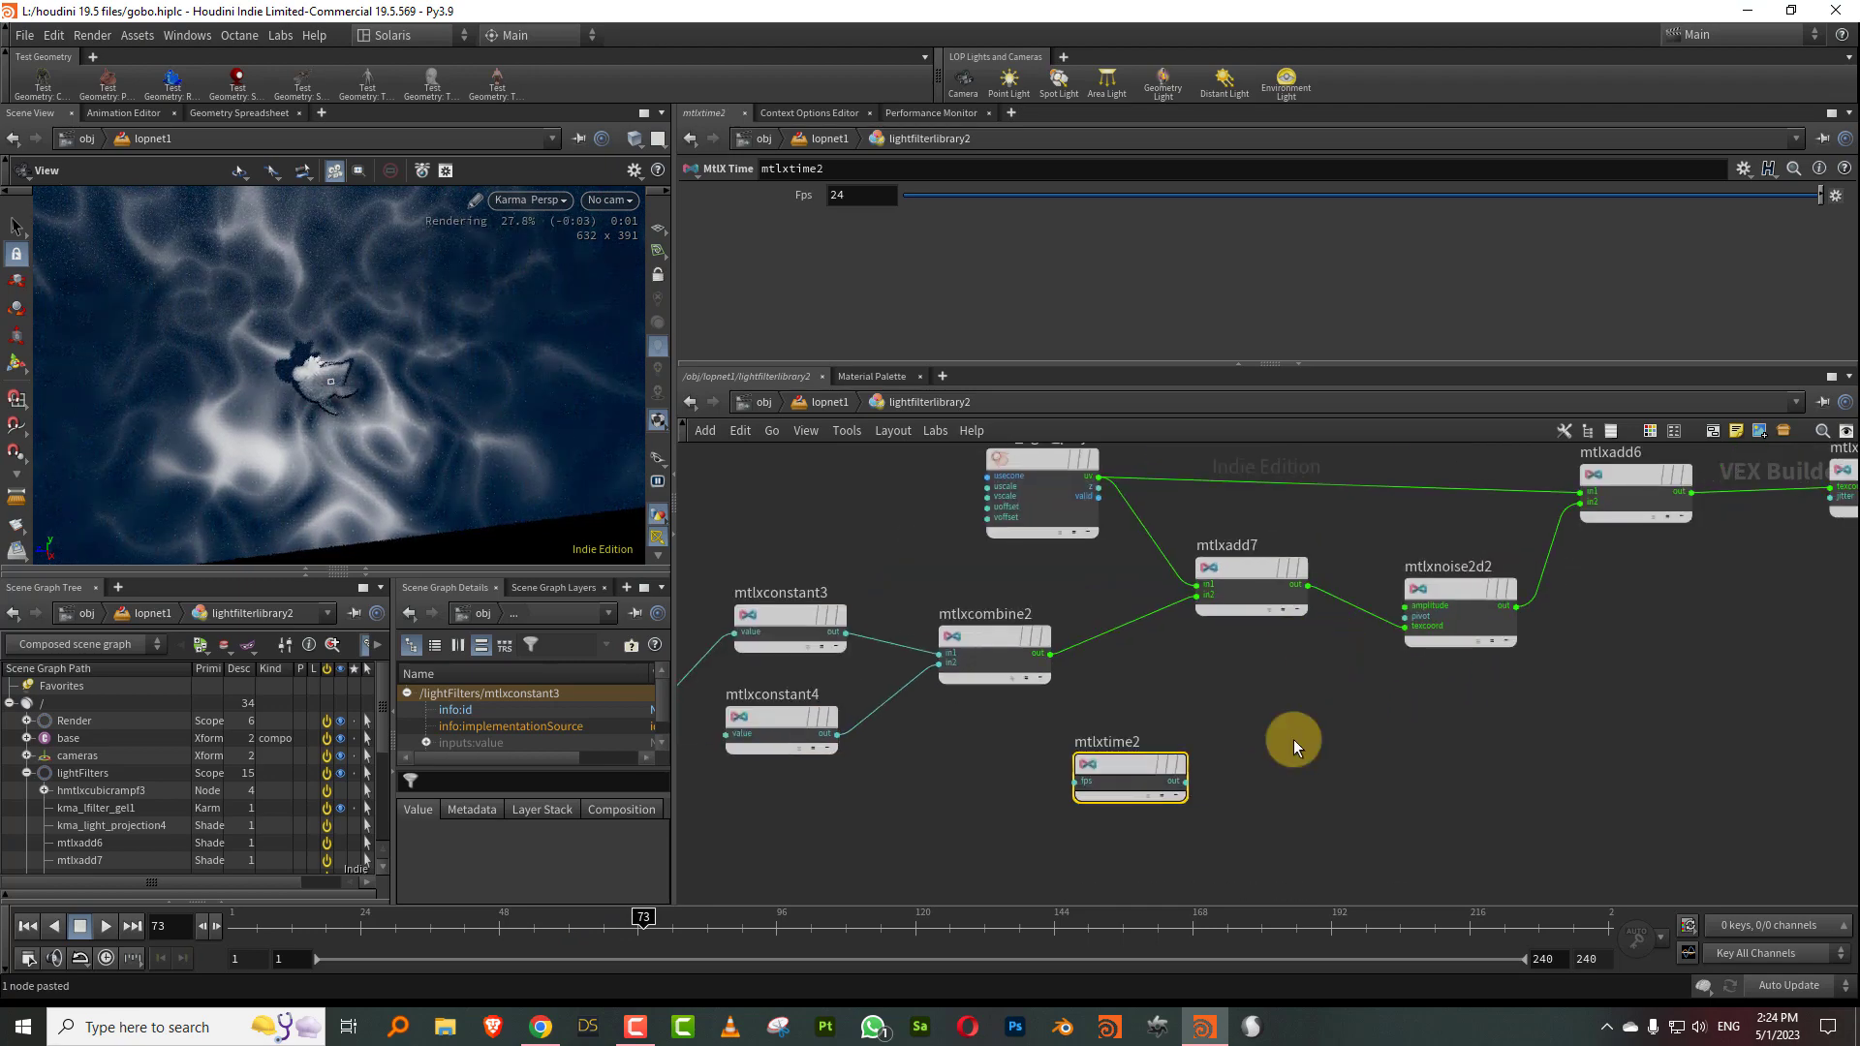
{"action": "left_click_drag", "start_coordinate": [1192, 787], "coordinate": [1376, 622]}
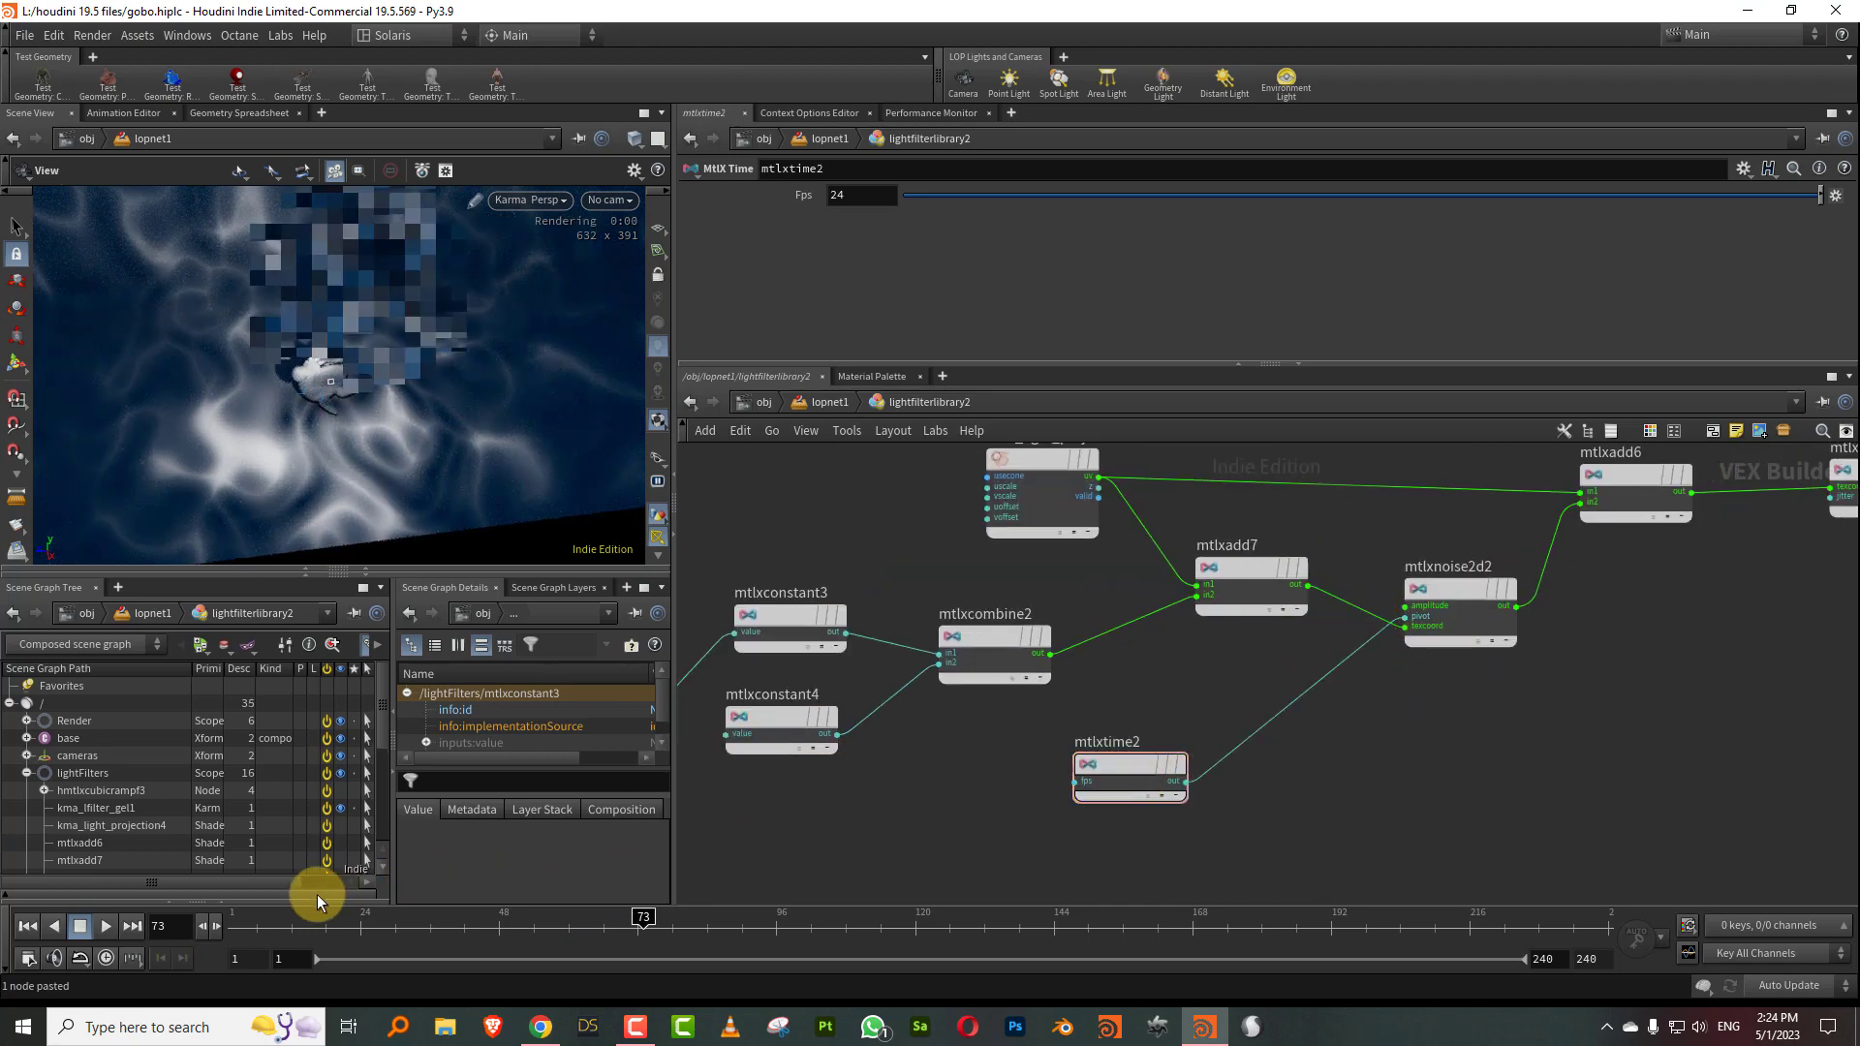
{"action": "left_click_drag", "start_coordinate": [256, 933], "coordinate": [451, 927]}
Insert an MtlX Multiply node between mtlxtime1 and mtlxconstant3 and set its Input 2 to 0.25.
{"action": "middle_click_drag", "start_coordinate": [839, 777], "coordinate": [1136, 733]}
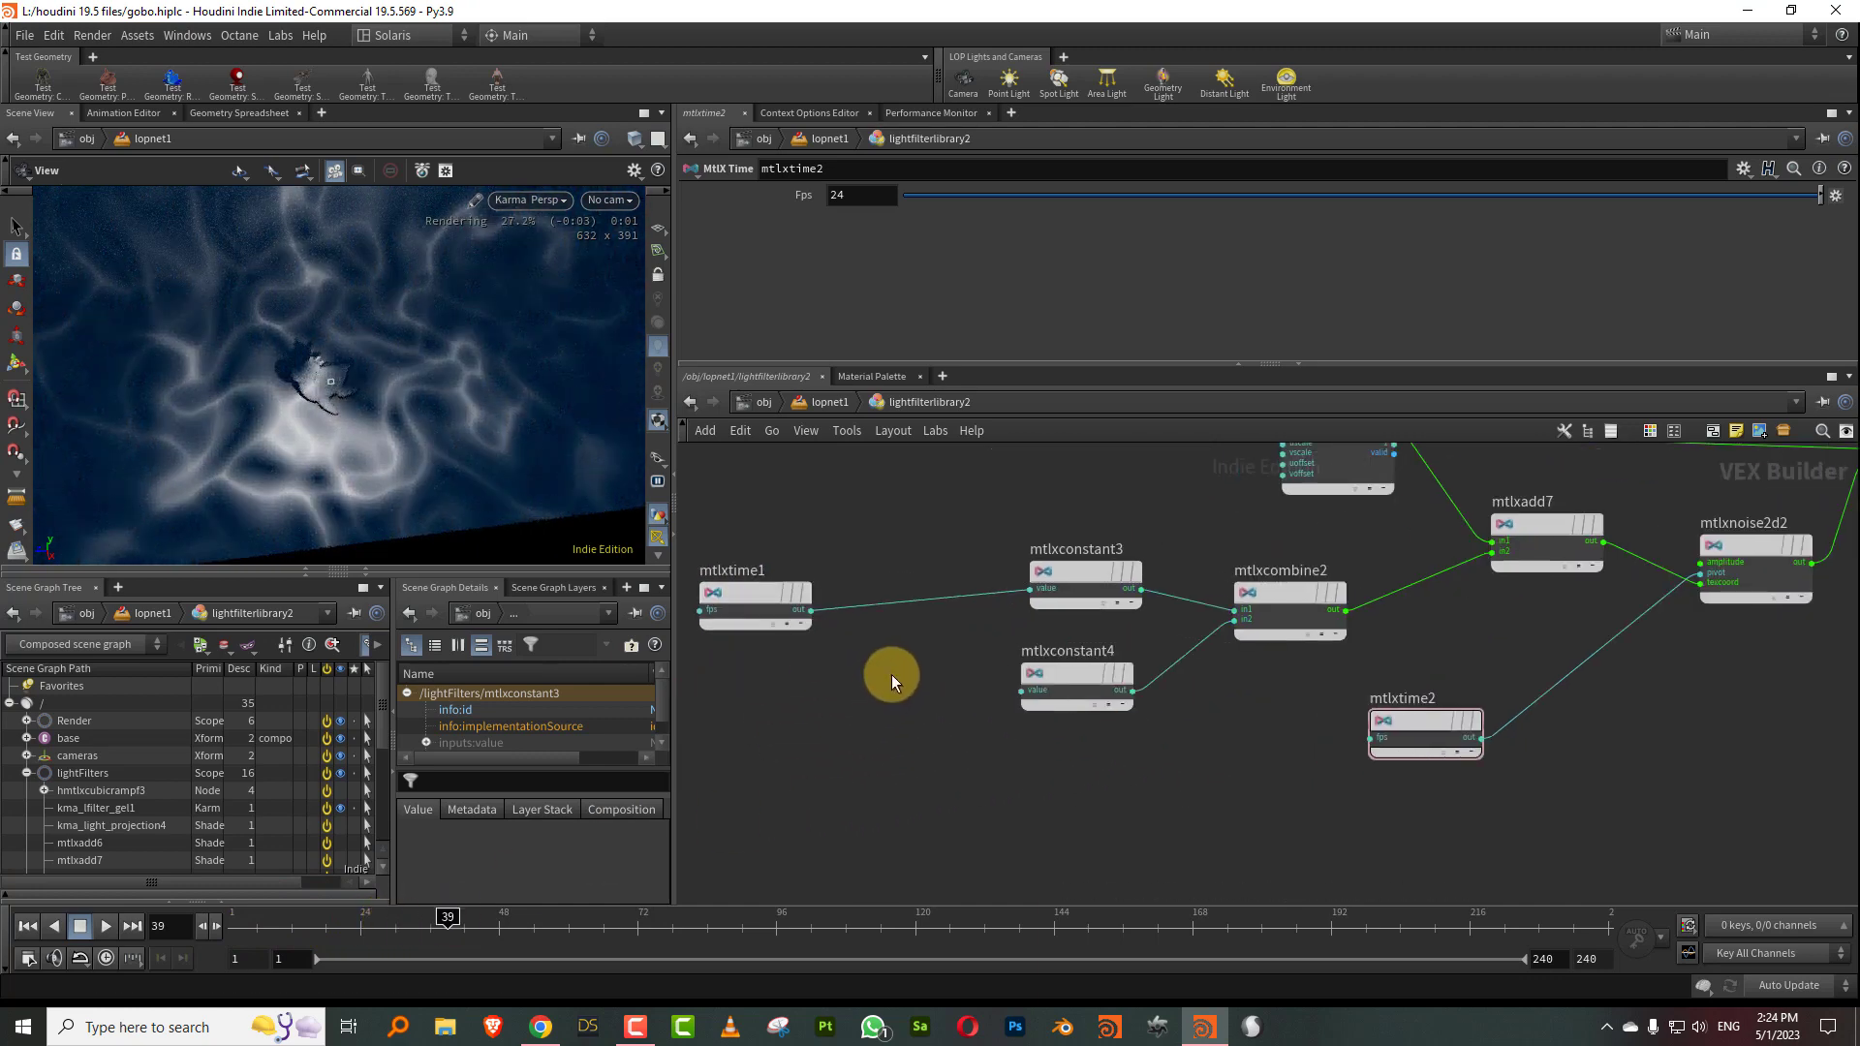
{"action": "key", "text": "Tab"}
{"action": "left_click", "coordinate": [1110, 742]}
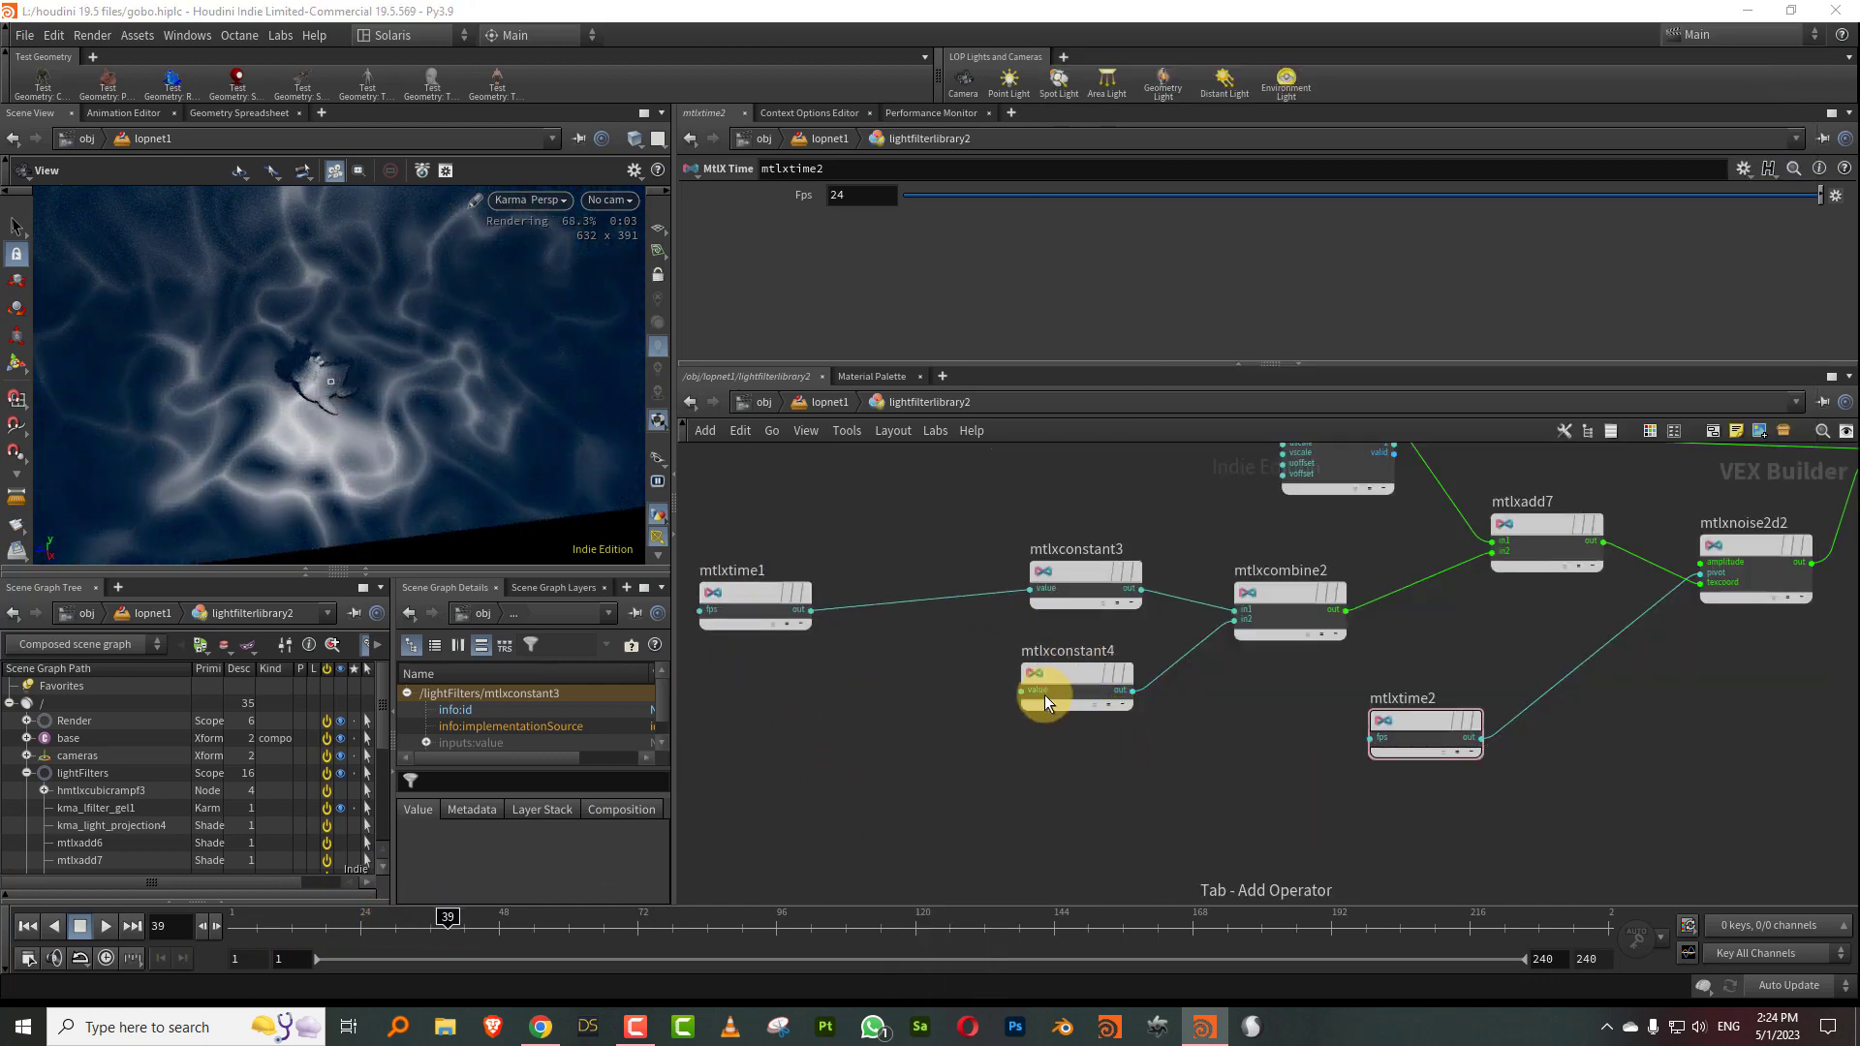
{"action": "left_click", "coordinate": [922, 603]}
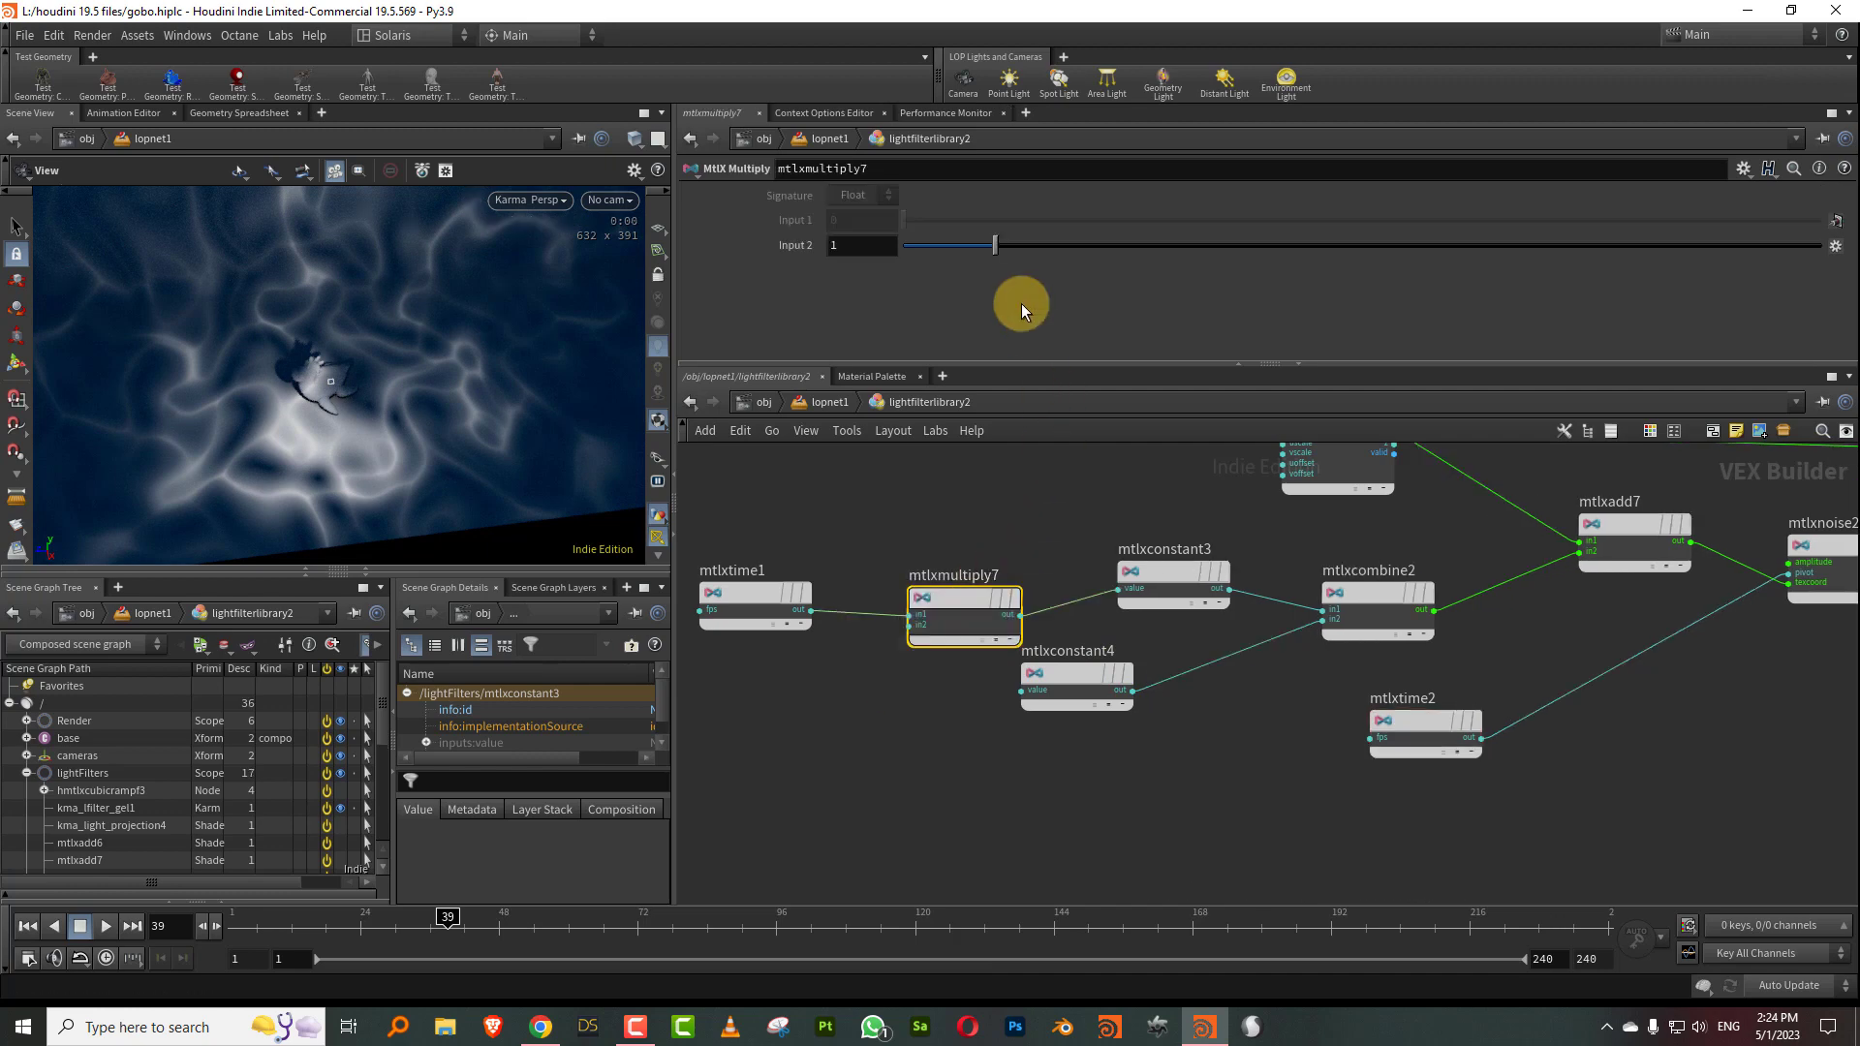
{"action": "left_click", "coordinate": [924, 246]}
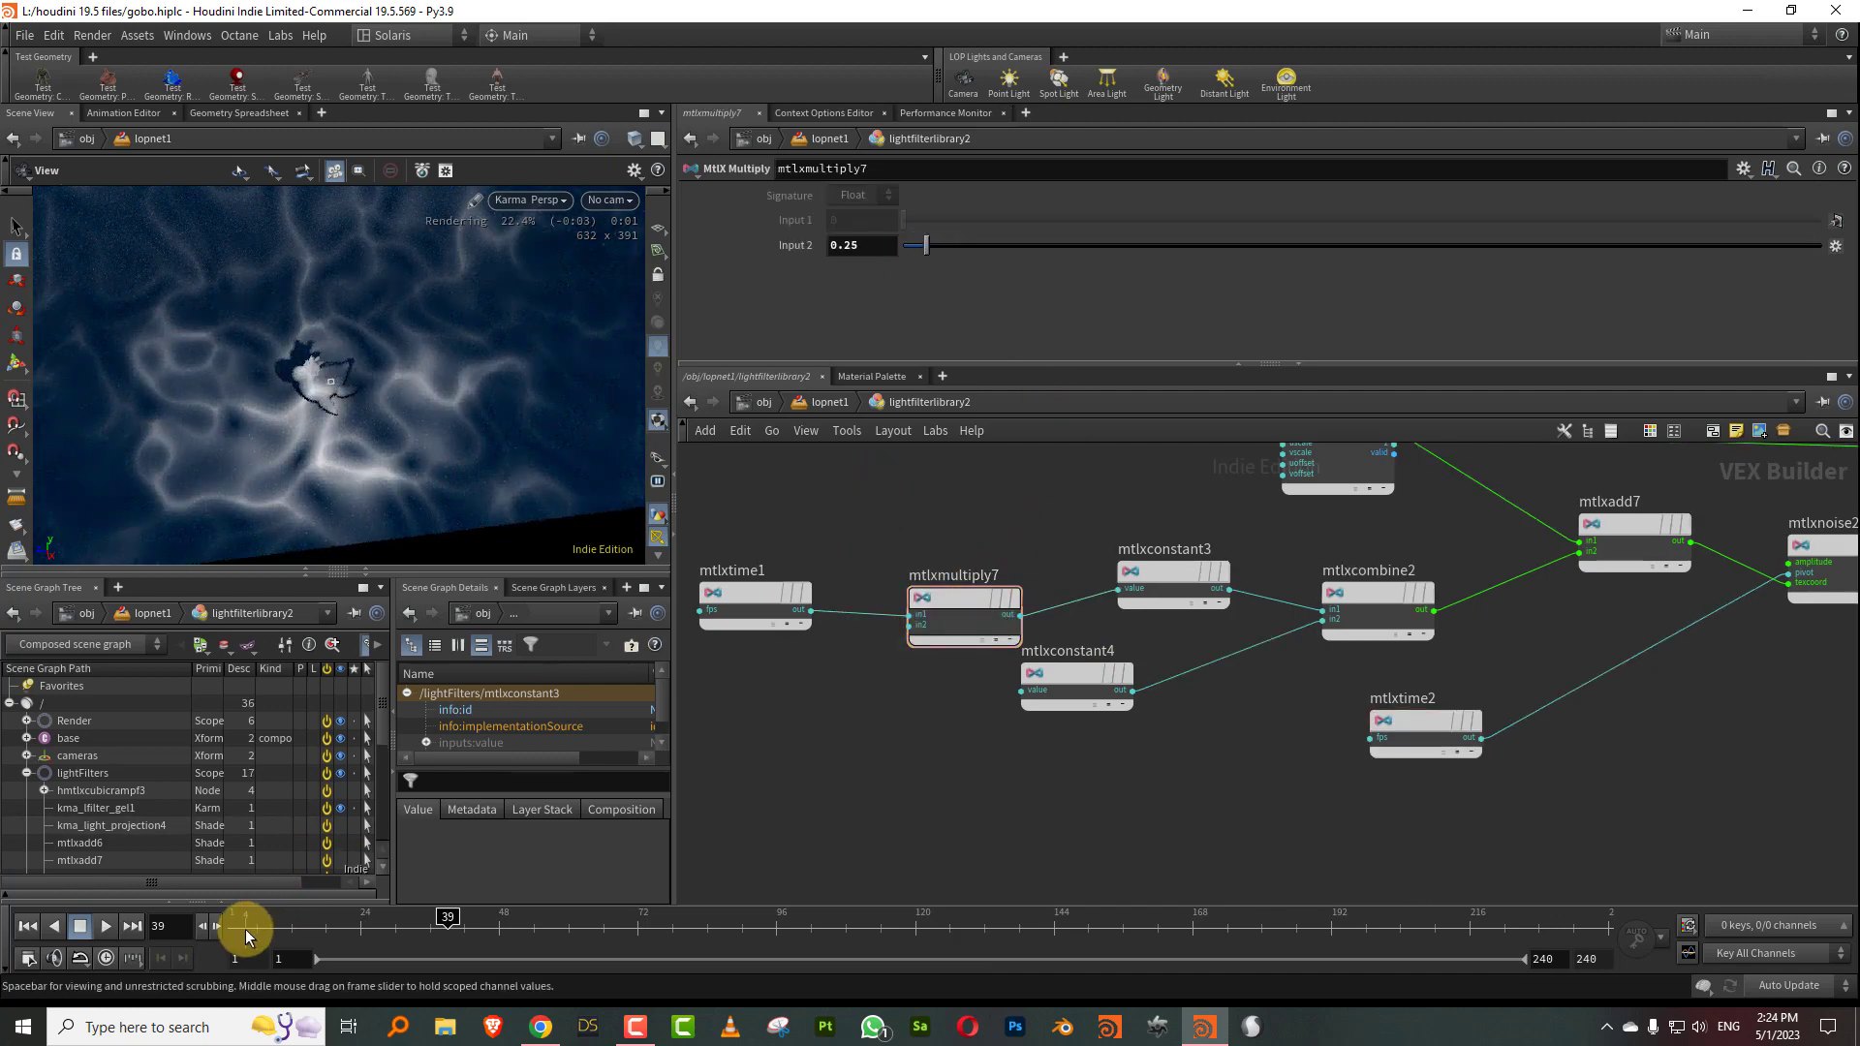
Scrub the timeline to frame 70 and examine the animated caustics from a lower angle.
{"action": "left_click_drag", "start_coordinate": [249, 932], "coordinate": [626, 920]}
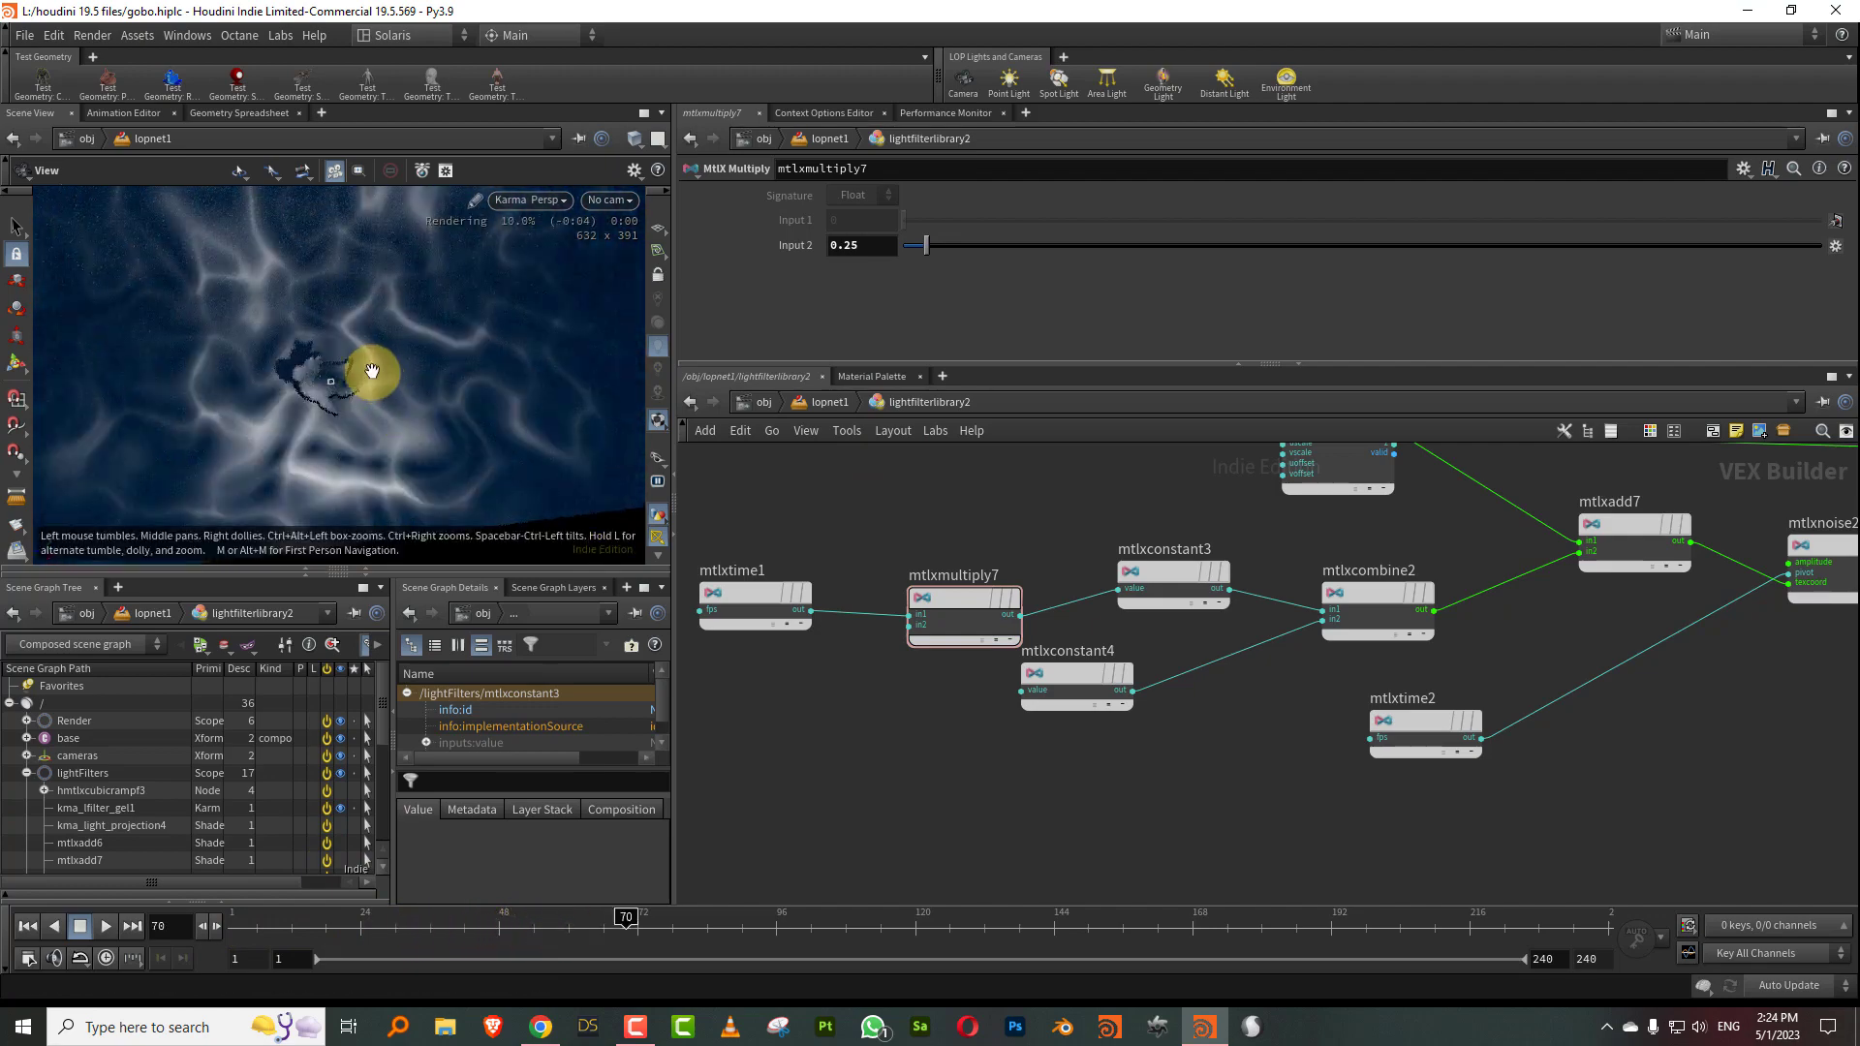
{"action": "left_click_drag", "start_coordinate": [369, 374], "coordinate": [446, 257]}
{"action": "right_click_drag", "start_coordinate": [447, 257], "coordinate": [374, 448]}
Insert an MtlX Multiply node between mtlxadd7 and the texcoord of mtlxnoise2d2 and increase its Input 2 to tighten the distortion.
{"action": "middle_click_drag", "start_coordinate": [1658, 623], "coordinate": [1321, 644]}
{"action": "key", "text": "Tab"}
{"action": "type", "text": "mu"}
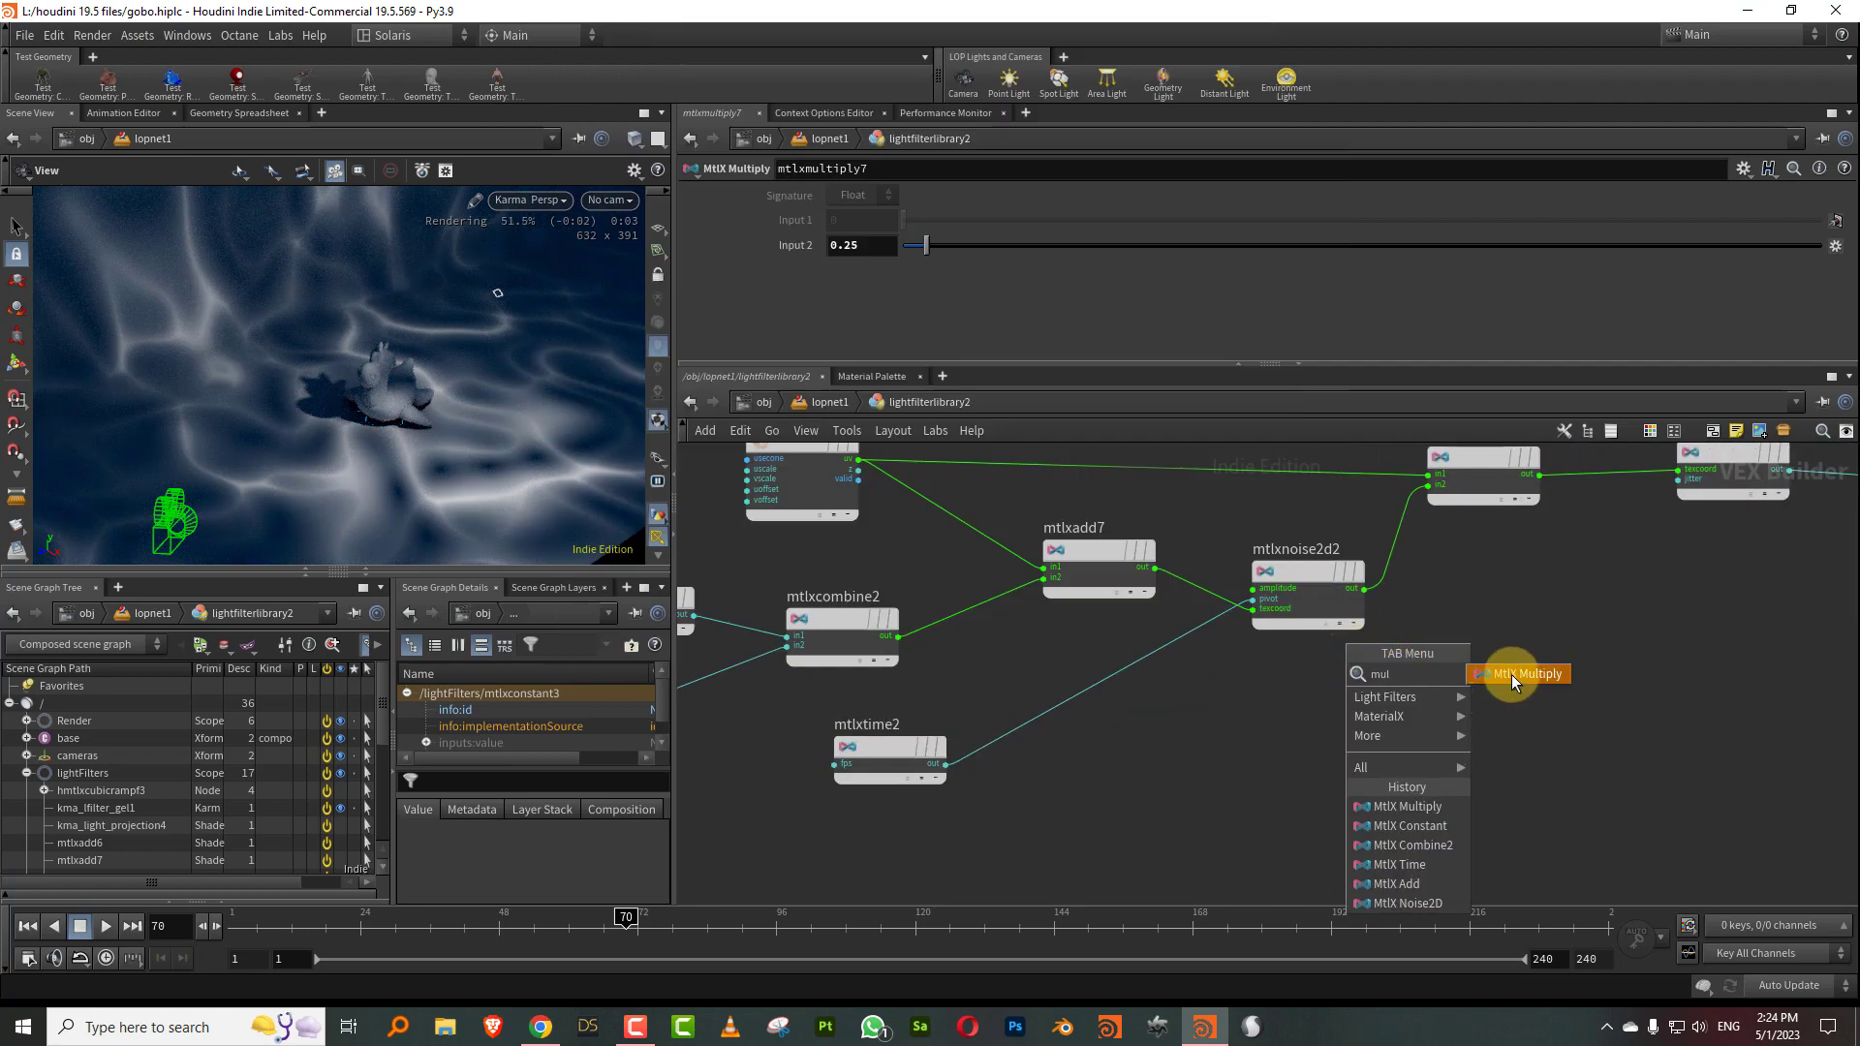
{"action": "left_click", "coordinate": [1512, 674]}
{"action": "left_click_drag", "start_coordinate": [1105, 564], "coordinate": [1291, 583]}
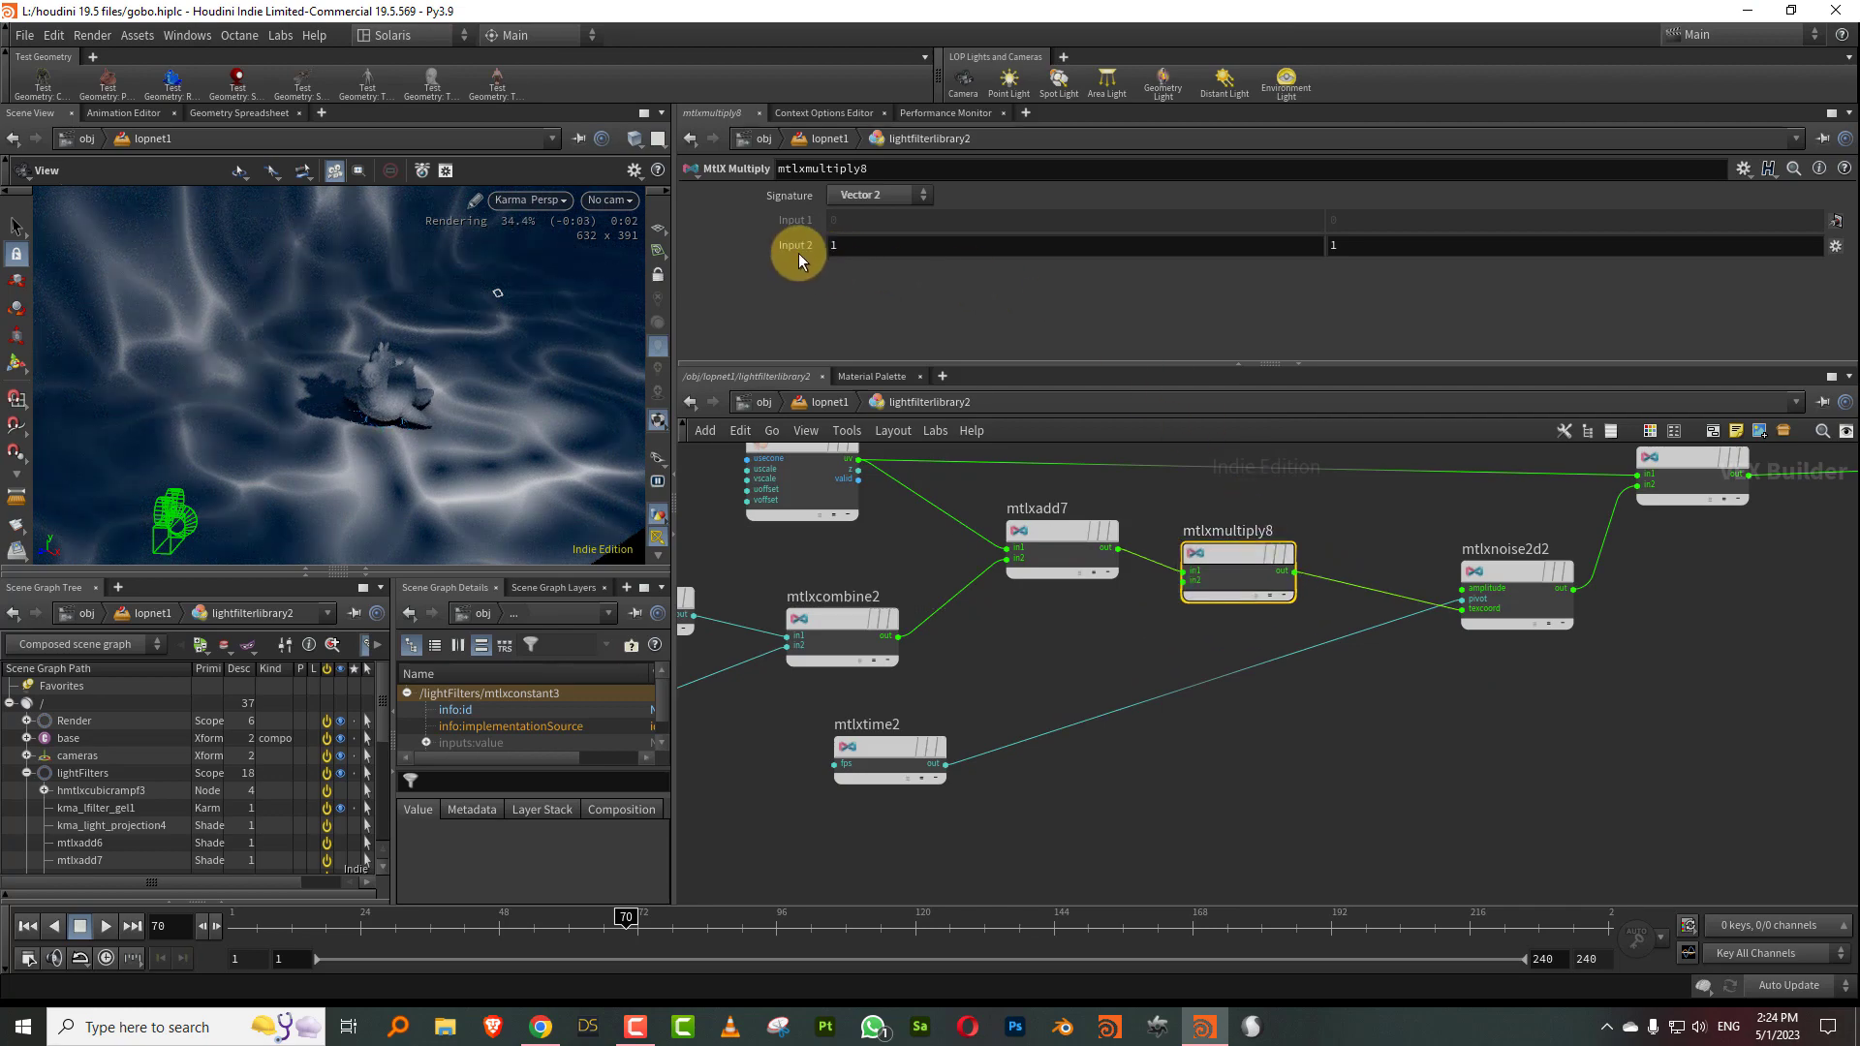
{"action": "middle_click_drag", "start_coordinate": [800, 248], "coordinate": [889, 241]}
{"action": "left_click_drag", "start_coordinate": [465, 419], "coordinate": [412, 422]}
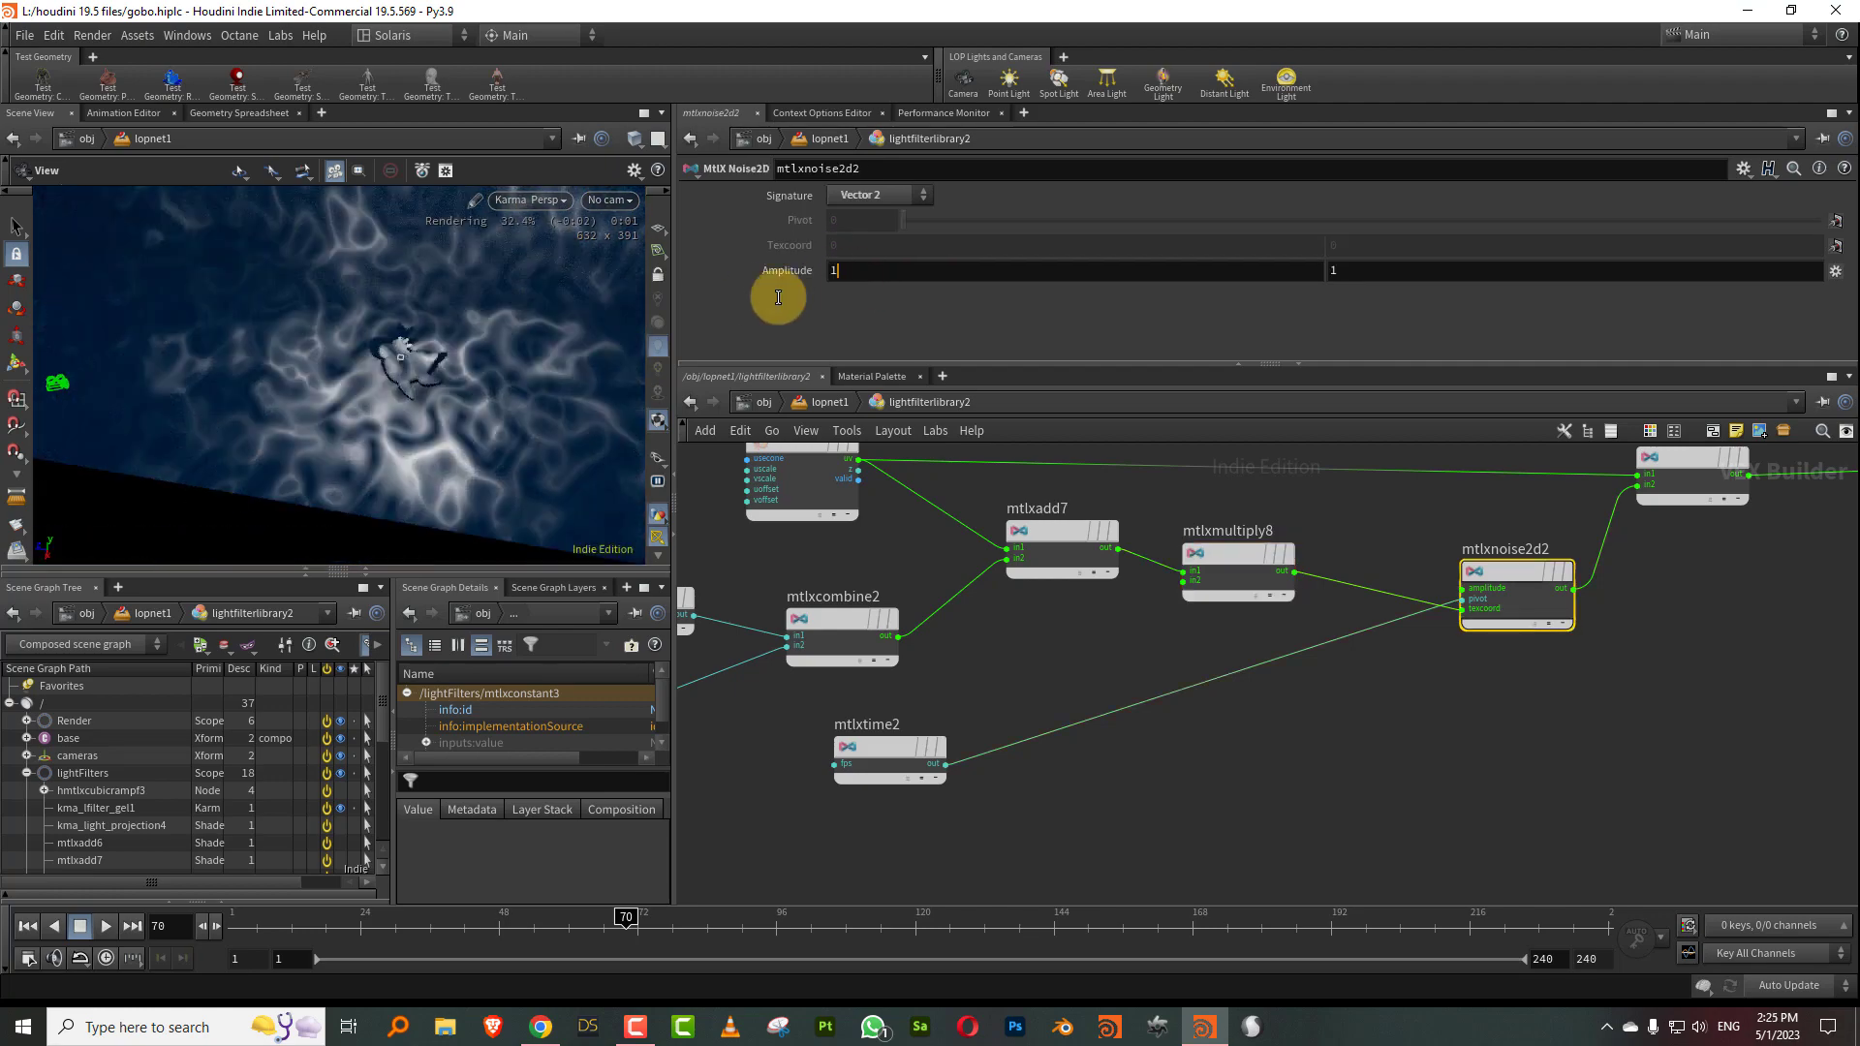
Set both amplitude components of mtlxnoise2d2 to 0.4 and scrub the timeline to frame 41.
{"action": "double_click", "coordinate": [839, 271]}
{"action": "type", "text": "0."}
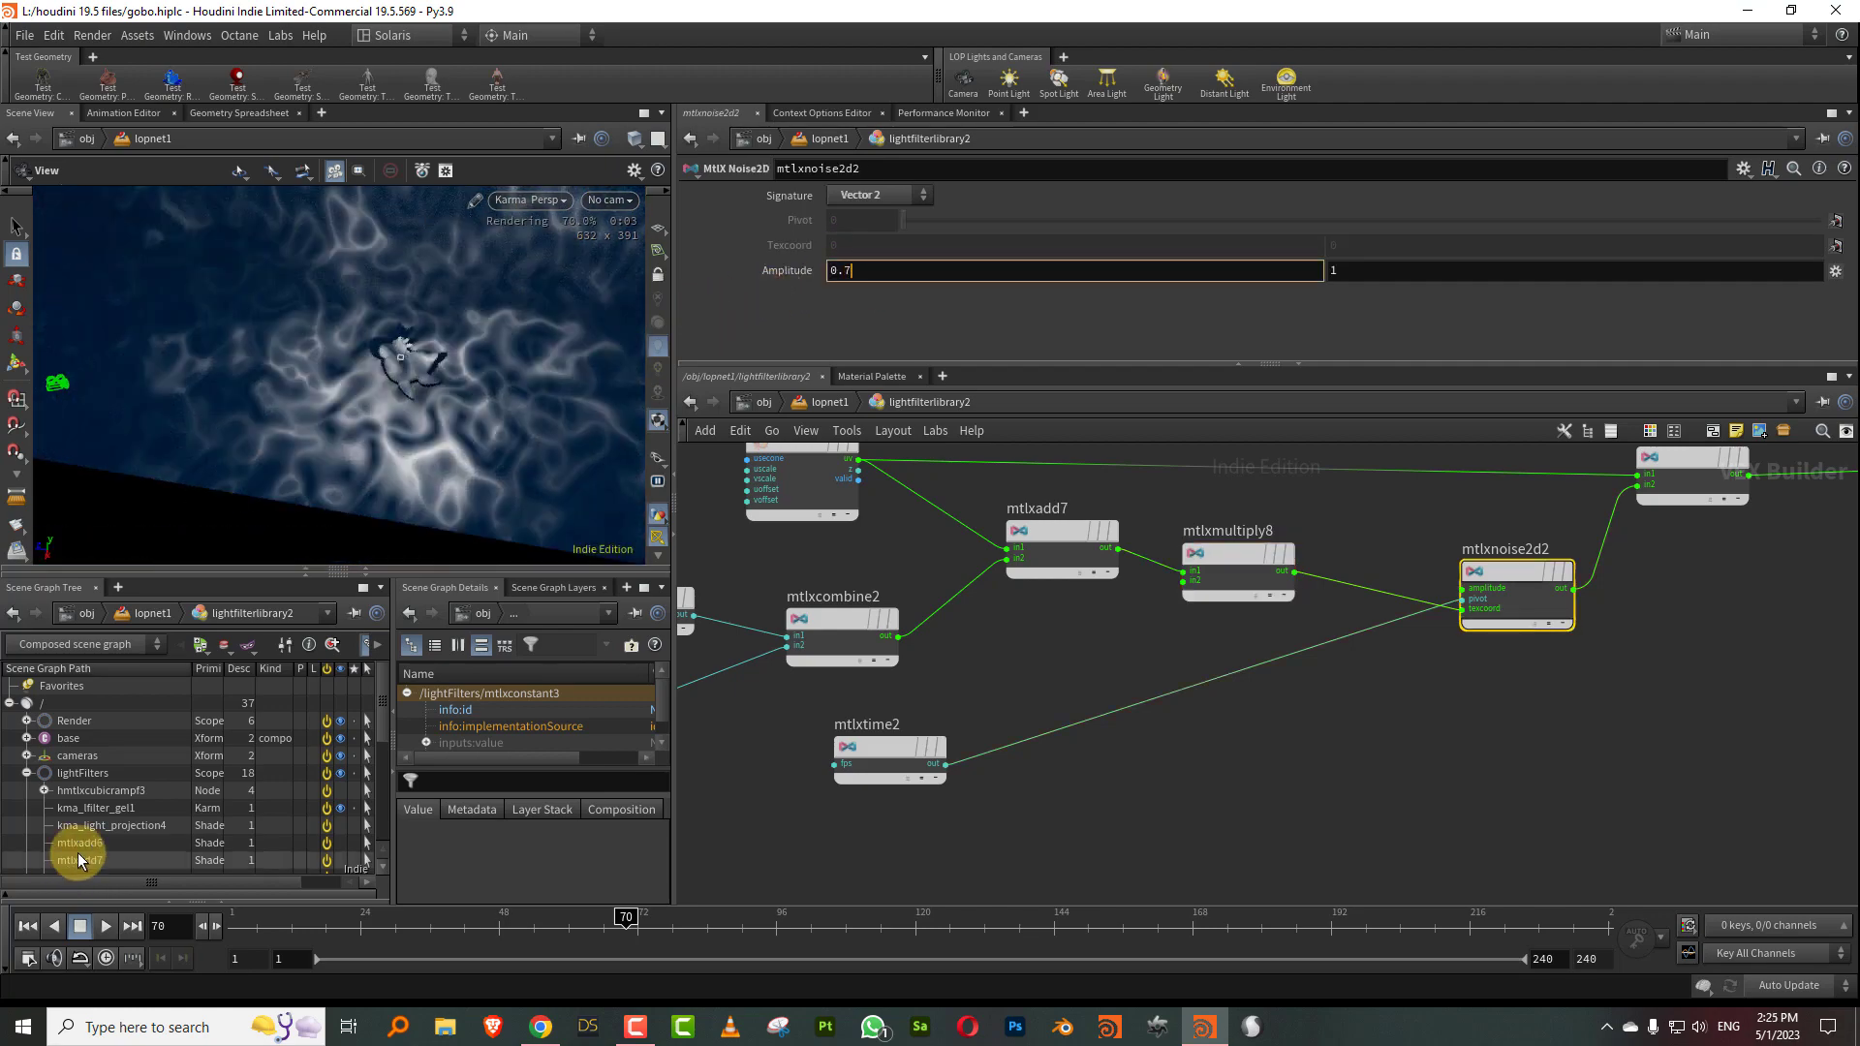
{"action": "type", "text": "7"}
{"action": "key", "text": "Return"}
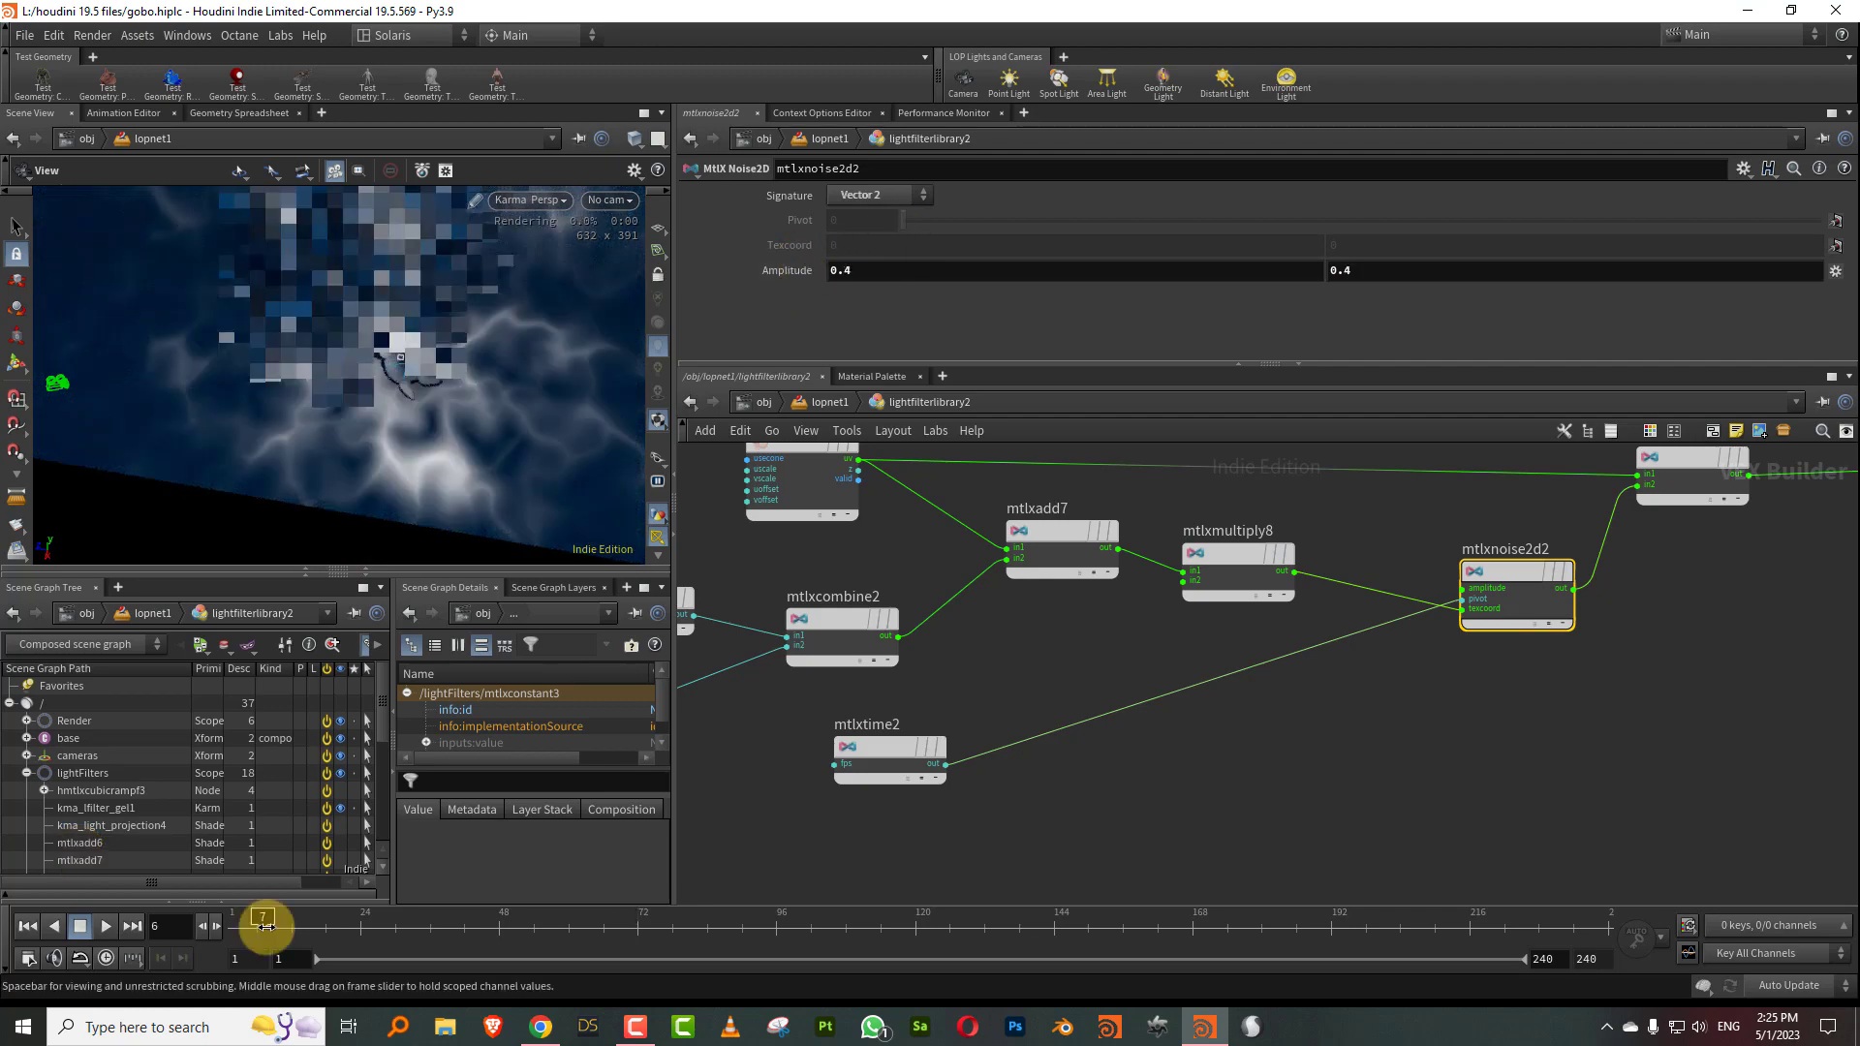
{"action": "left_click_drag", "start_coordinate": [261, 926], "coordinate": [459, 926]}
Return to the lopnet1 network and enable the bypassed karmafogbox1 node.
{"action": "left_click", "coordinate": [829, 401]}
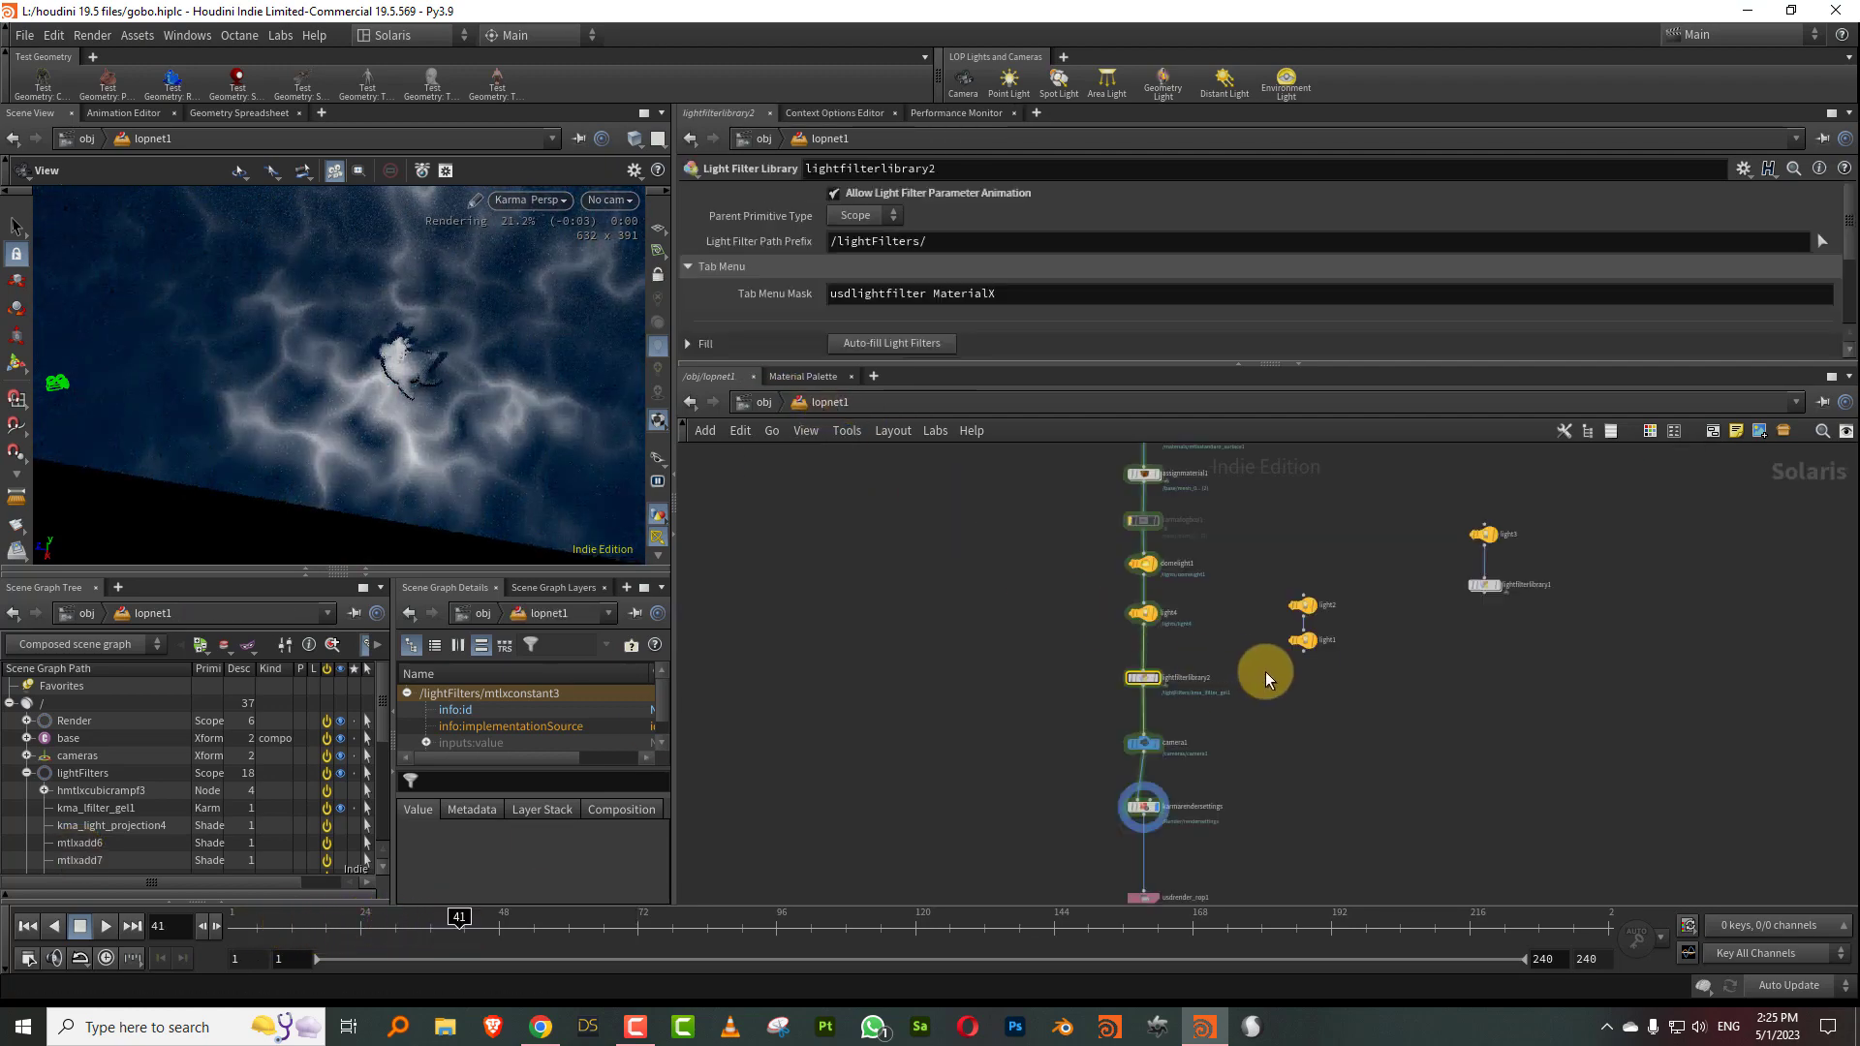
{"action": "scroll", "coordinate": [1154, 581], "scroll_direction": "up", "scroll_amount": 2}
{"action": "left_click", "coordinate": [1073, 607]}
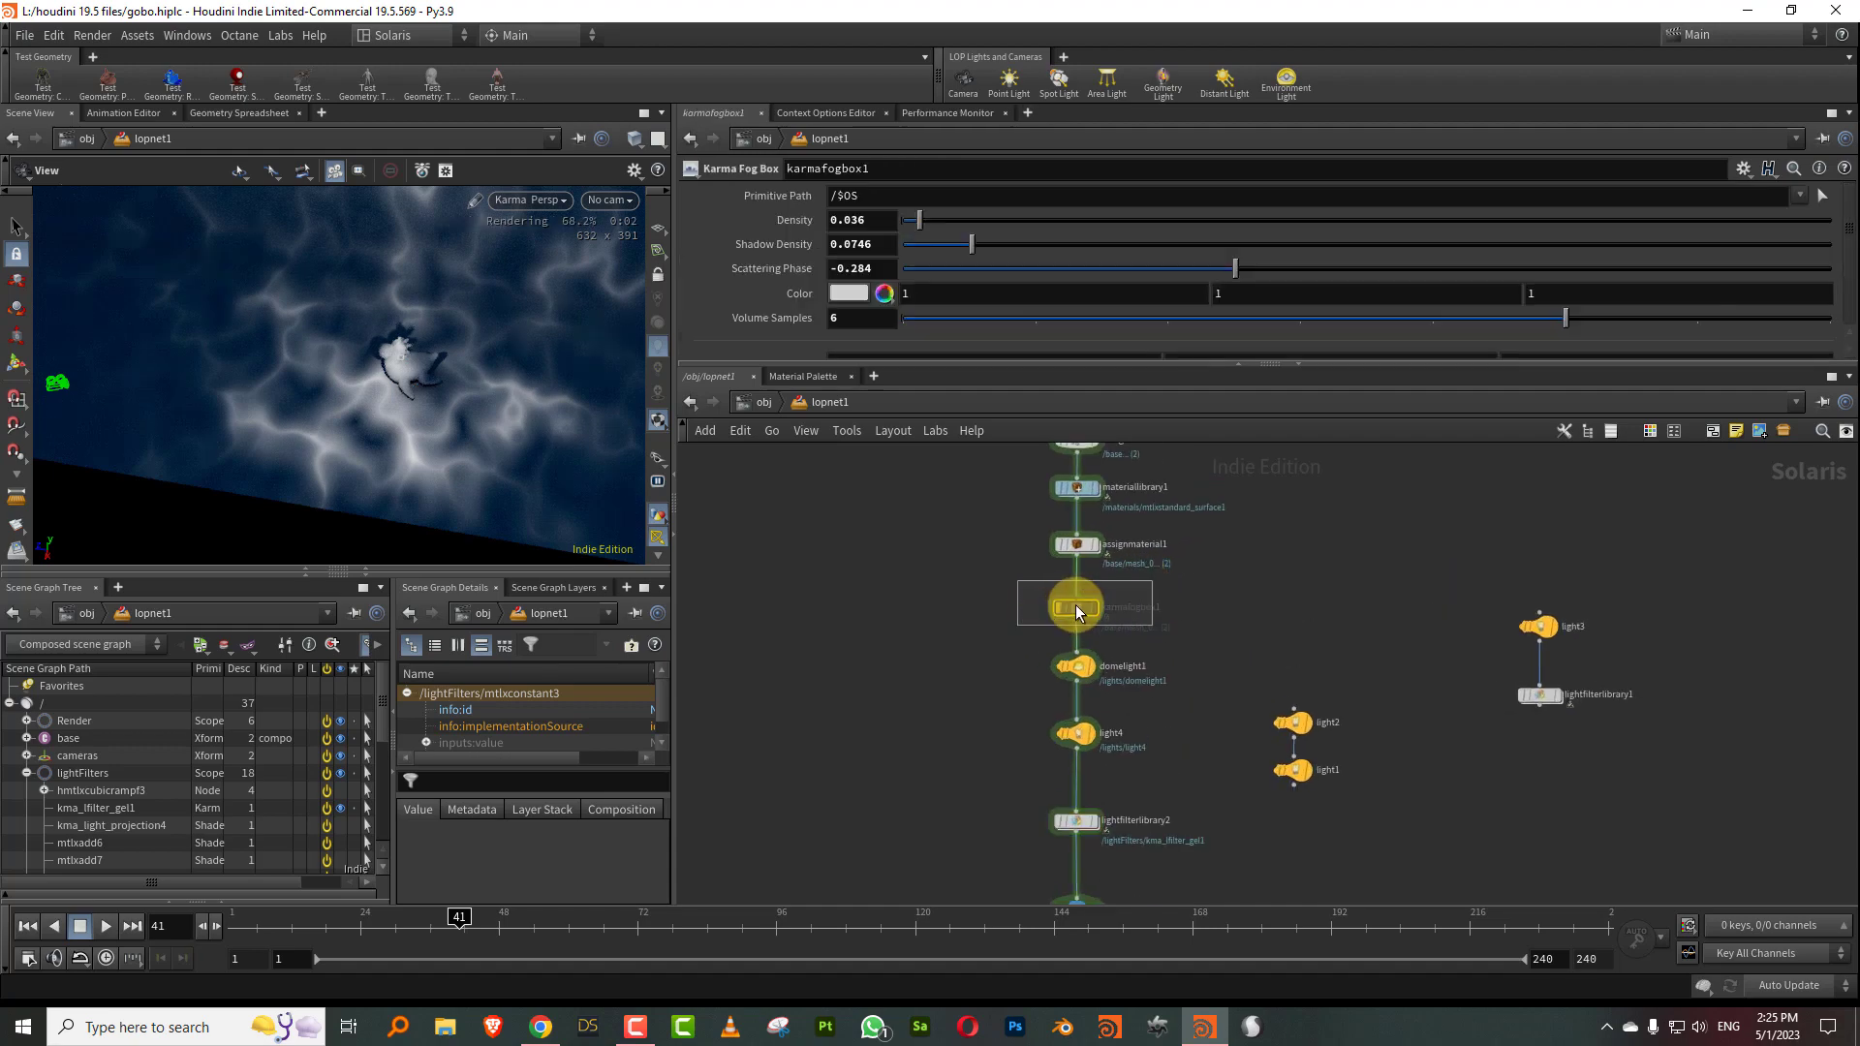
{"action": "left_click", "coordinate": [1048, 583]}
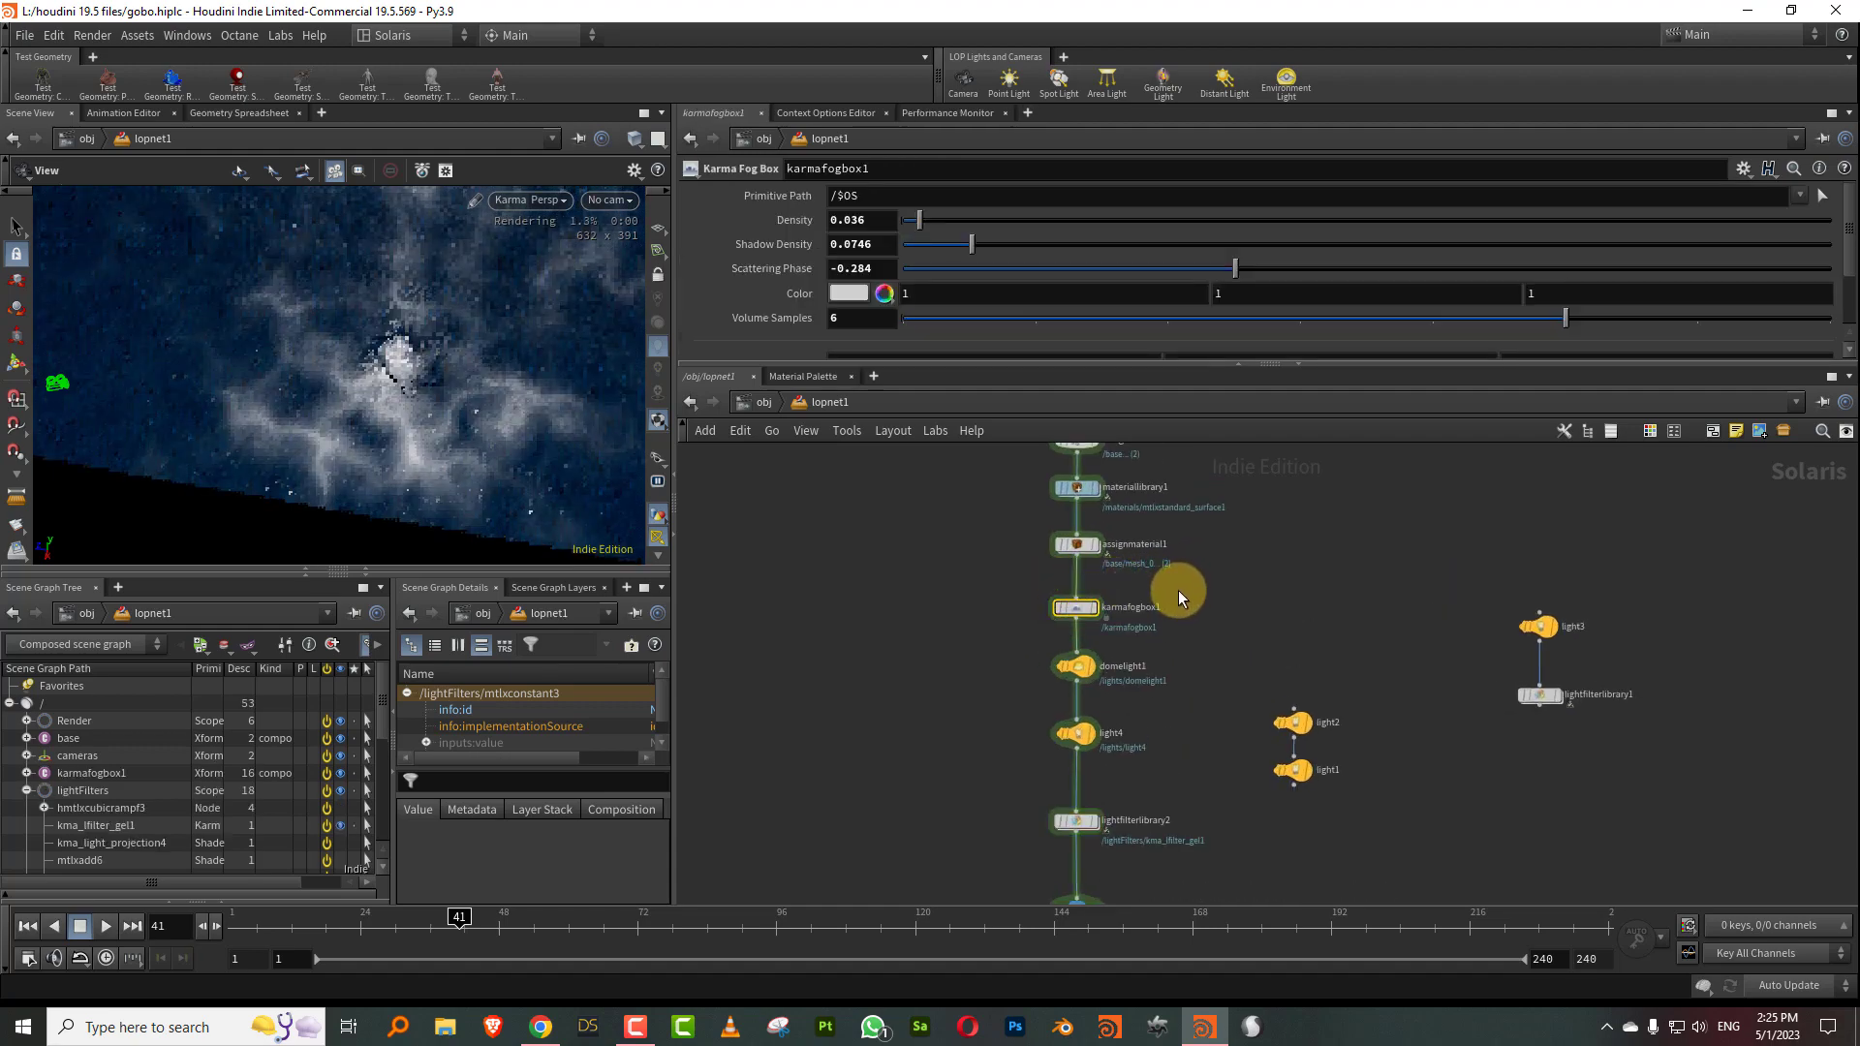
View the fogged scene from the side and set the exposure of light4 to 6.13.
{"action": "left_click_drag", "start_coordinate": [415, 366], "coordinate": [359, 463]}
{"action": "scroll", "coordinate": [1688, 252], "scroll_direction": "down", "scroll_amount": 3}
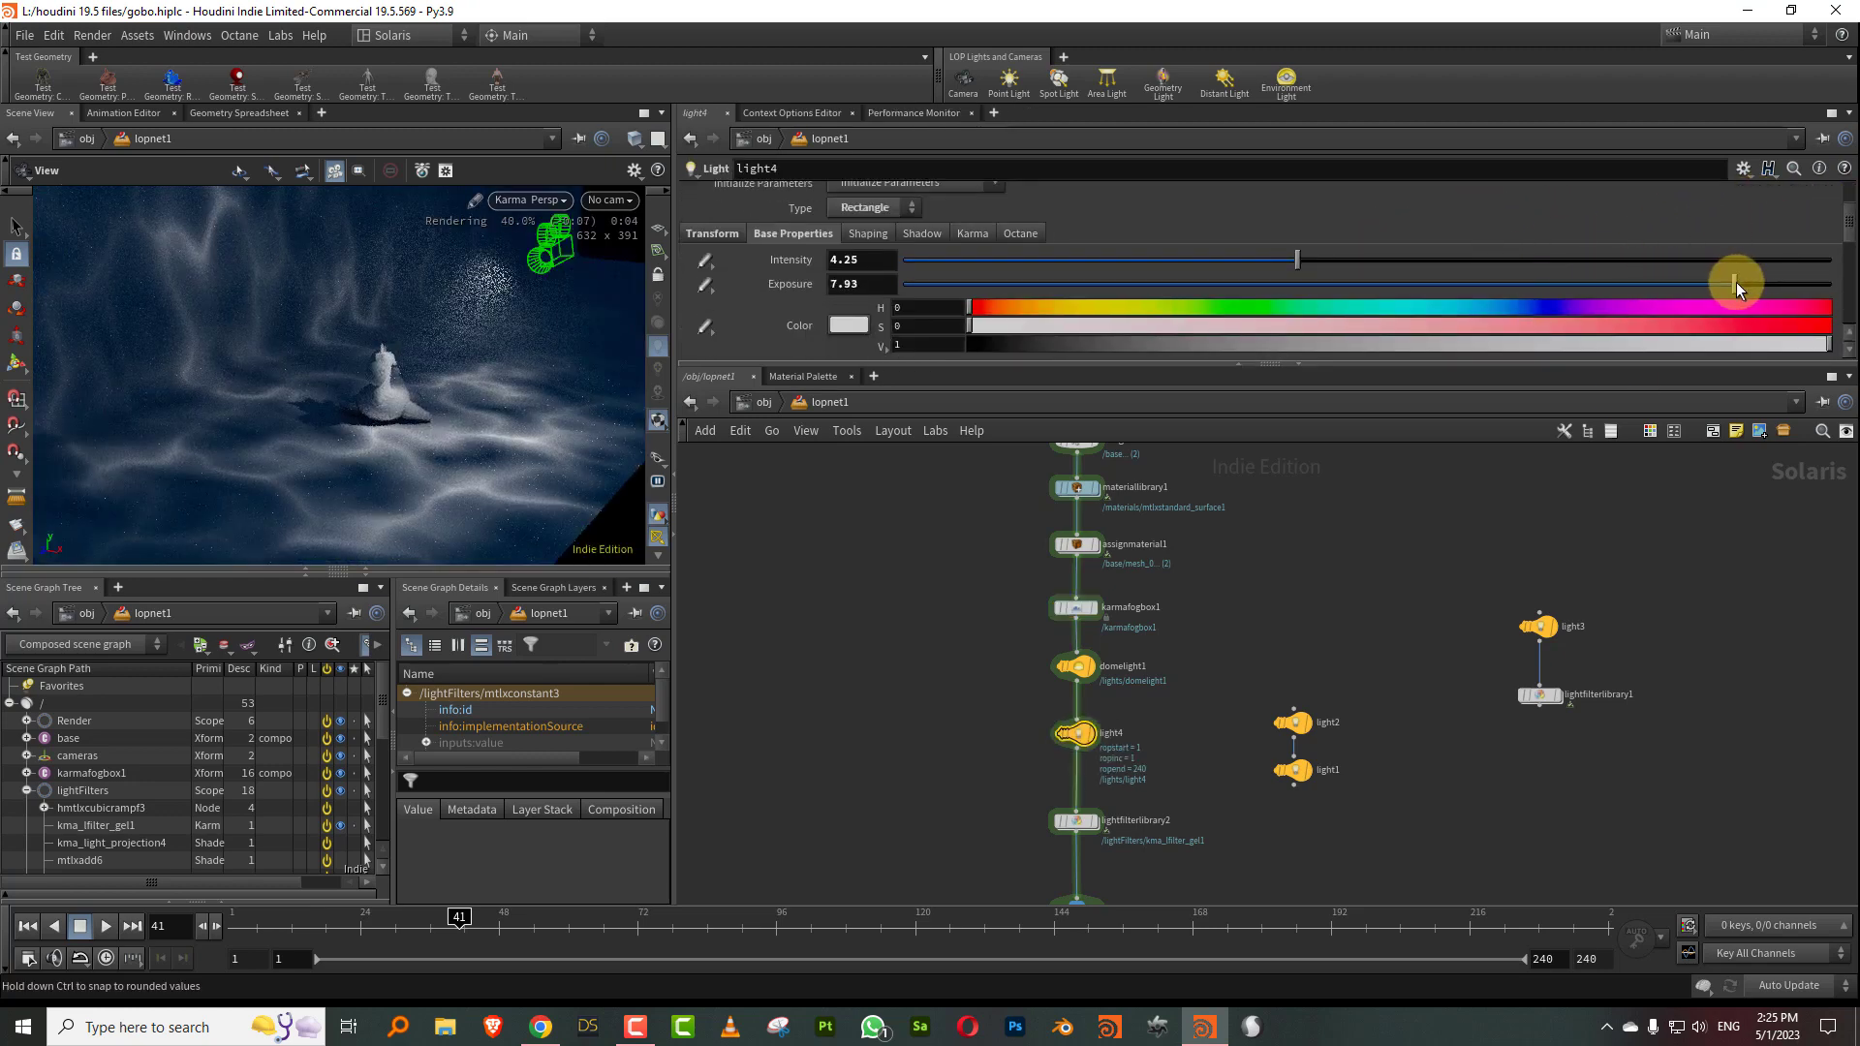
{"action": "left_click_drag", "start_coordinate": [1736, 282], "coordinate": [1641, 285]}
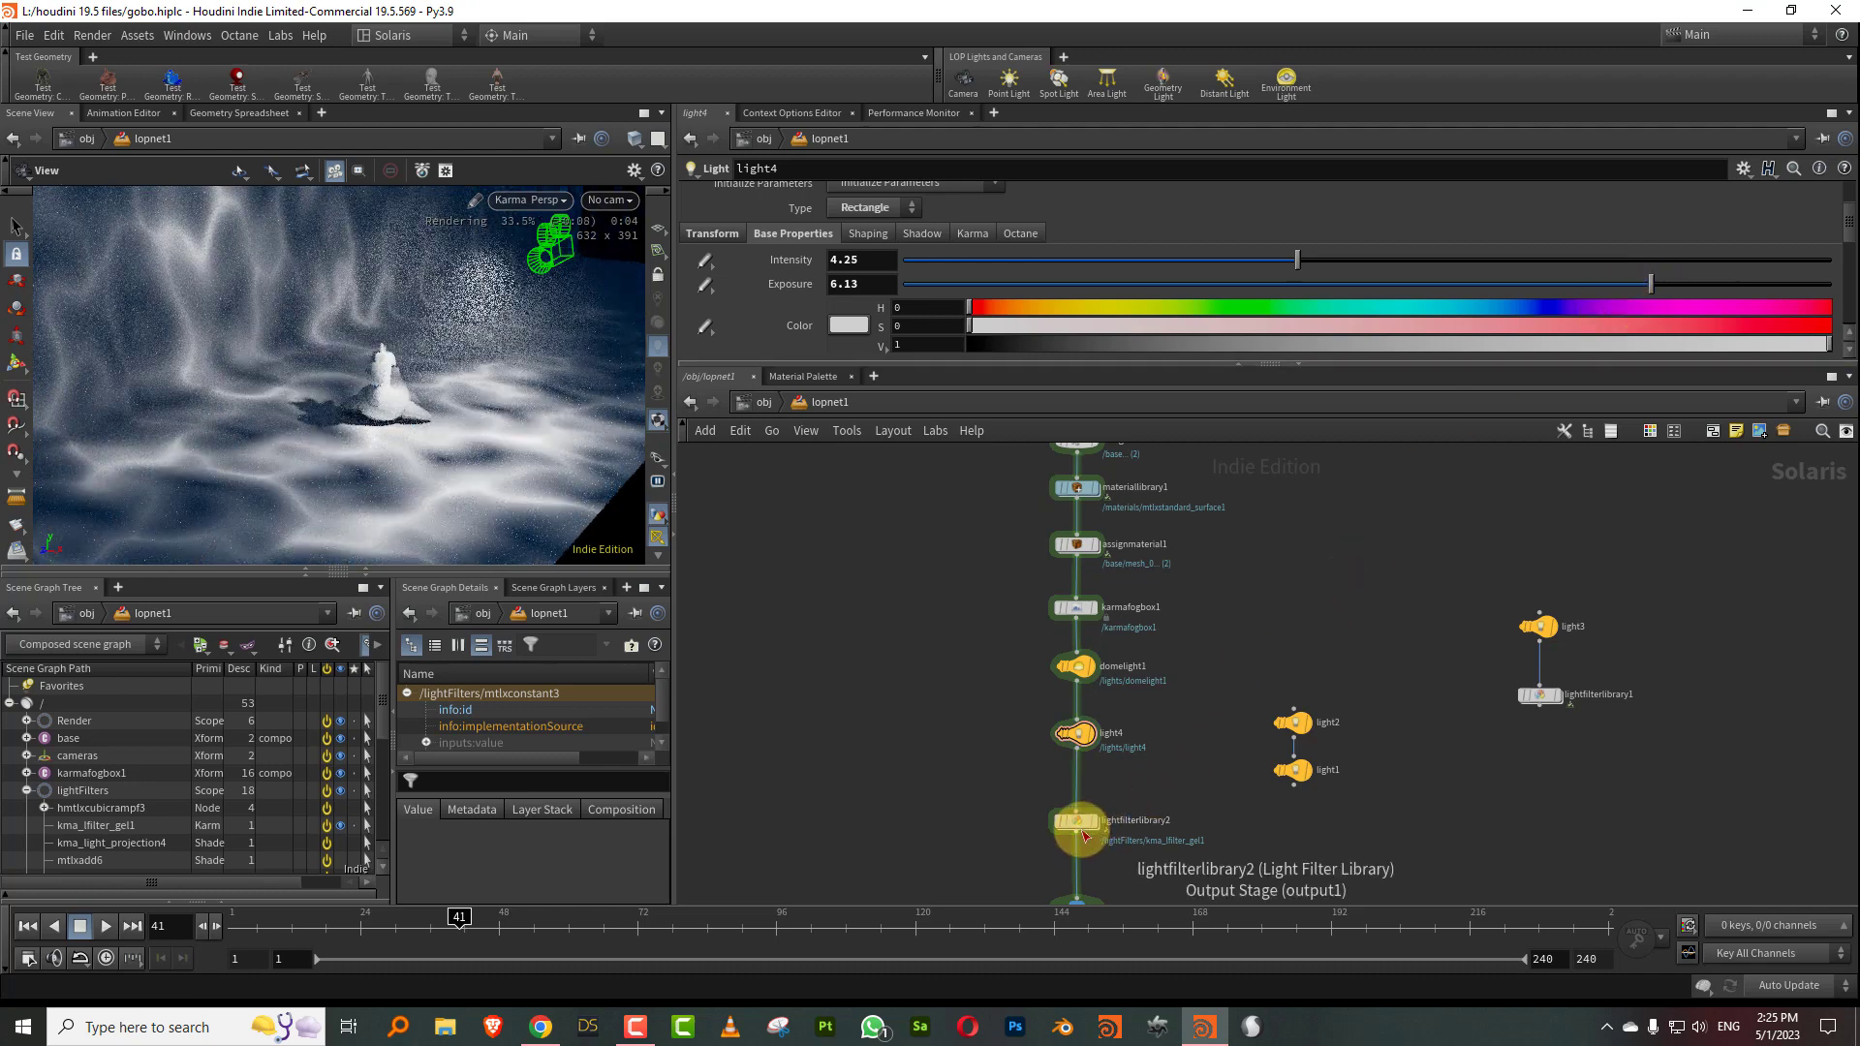
Inside lightfilterlibrary2, move point 2 of the hmtlxcubicrampf3 ramp to position 0.887884 and preview the result at frame 42.
{"action": "double_click", "coordinate": [1080, 828]}
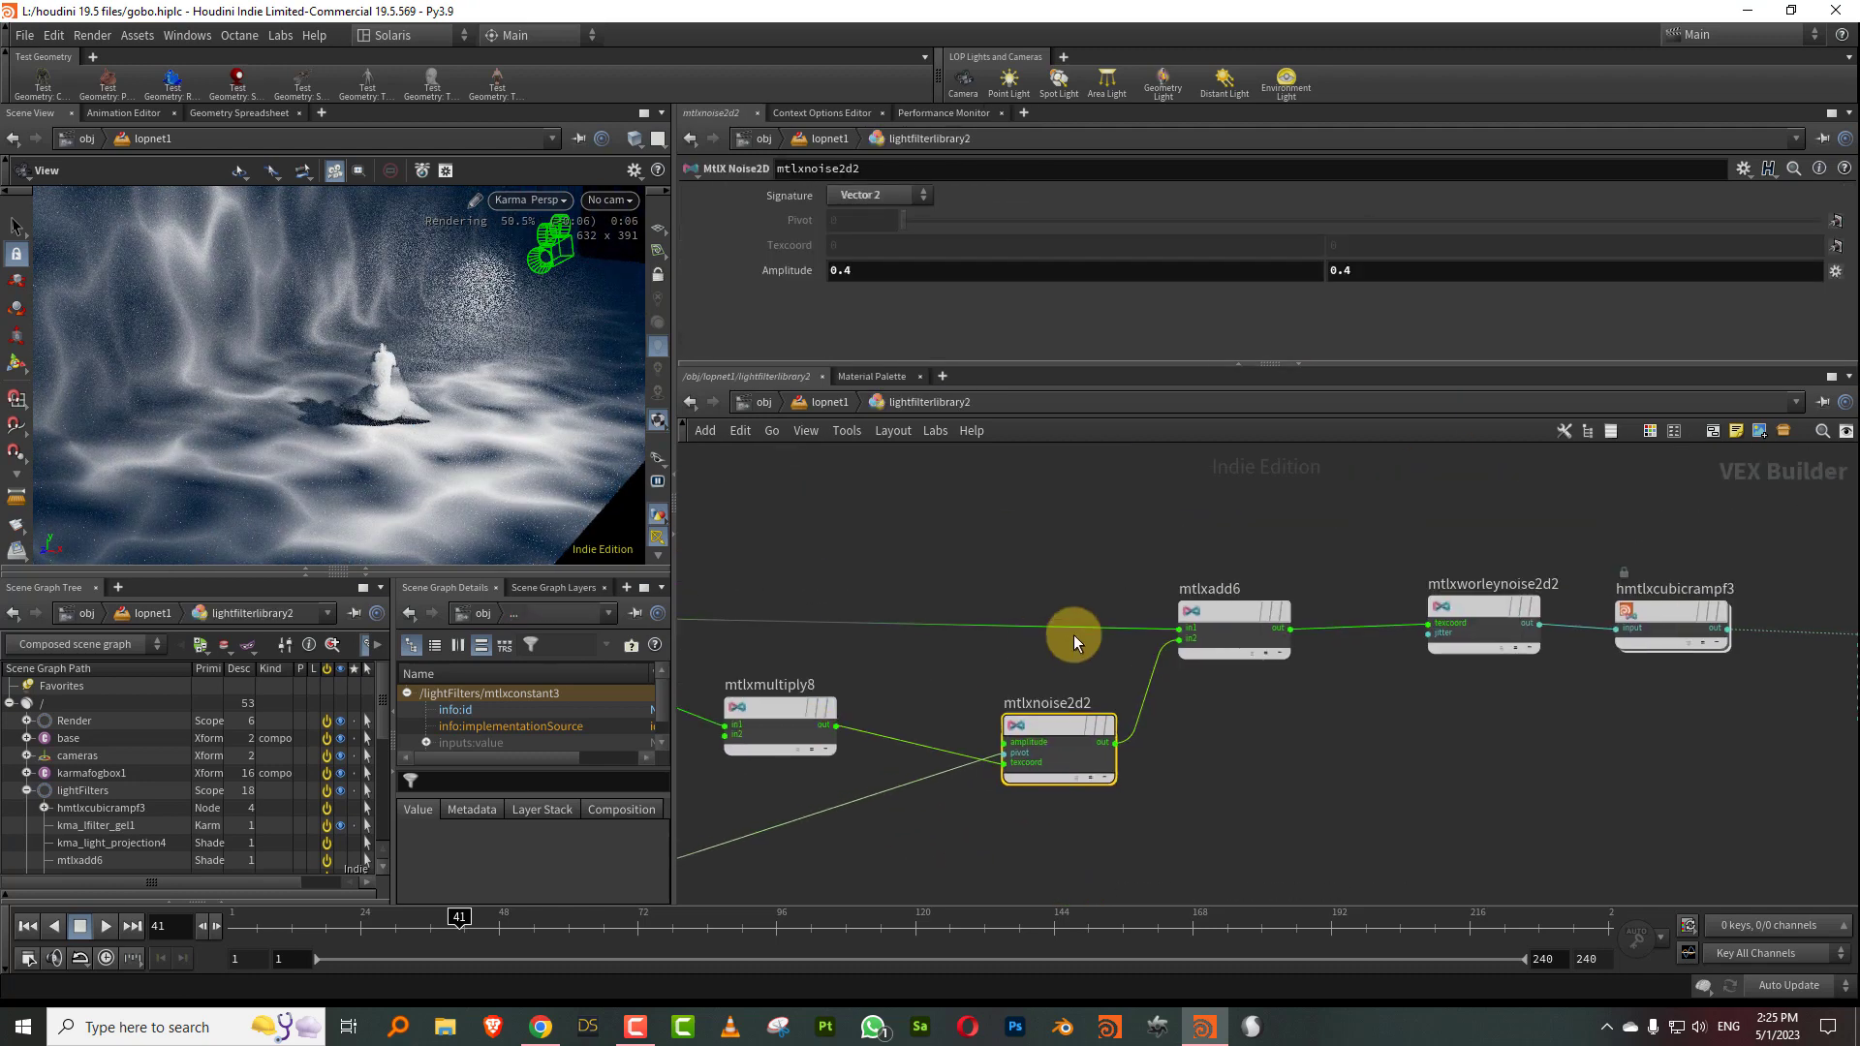
{"action": "middle_click_drag", "start_coordinate": [1327, 670], "coordinate": [1289, 663]}
{"action": "middle_click_drag", "start_coordinate": [1591, 643], "coordinate": [1302, 647]}
{"action": "left_click", "coordinate": [1329, 620]}
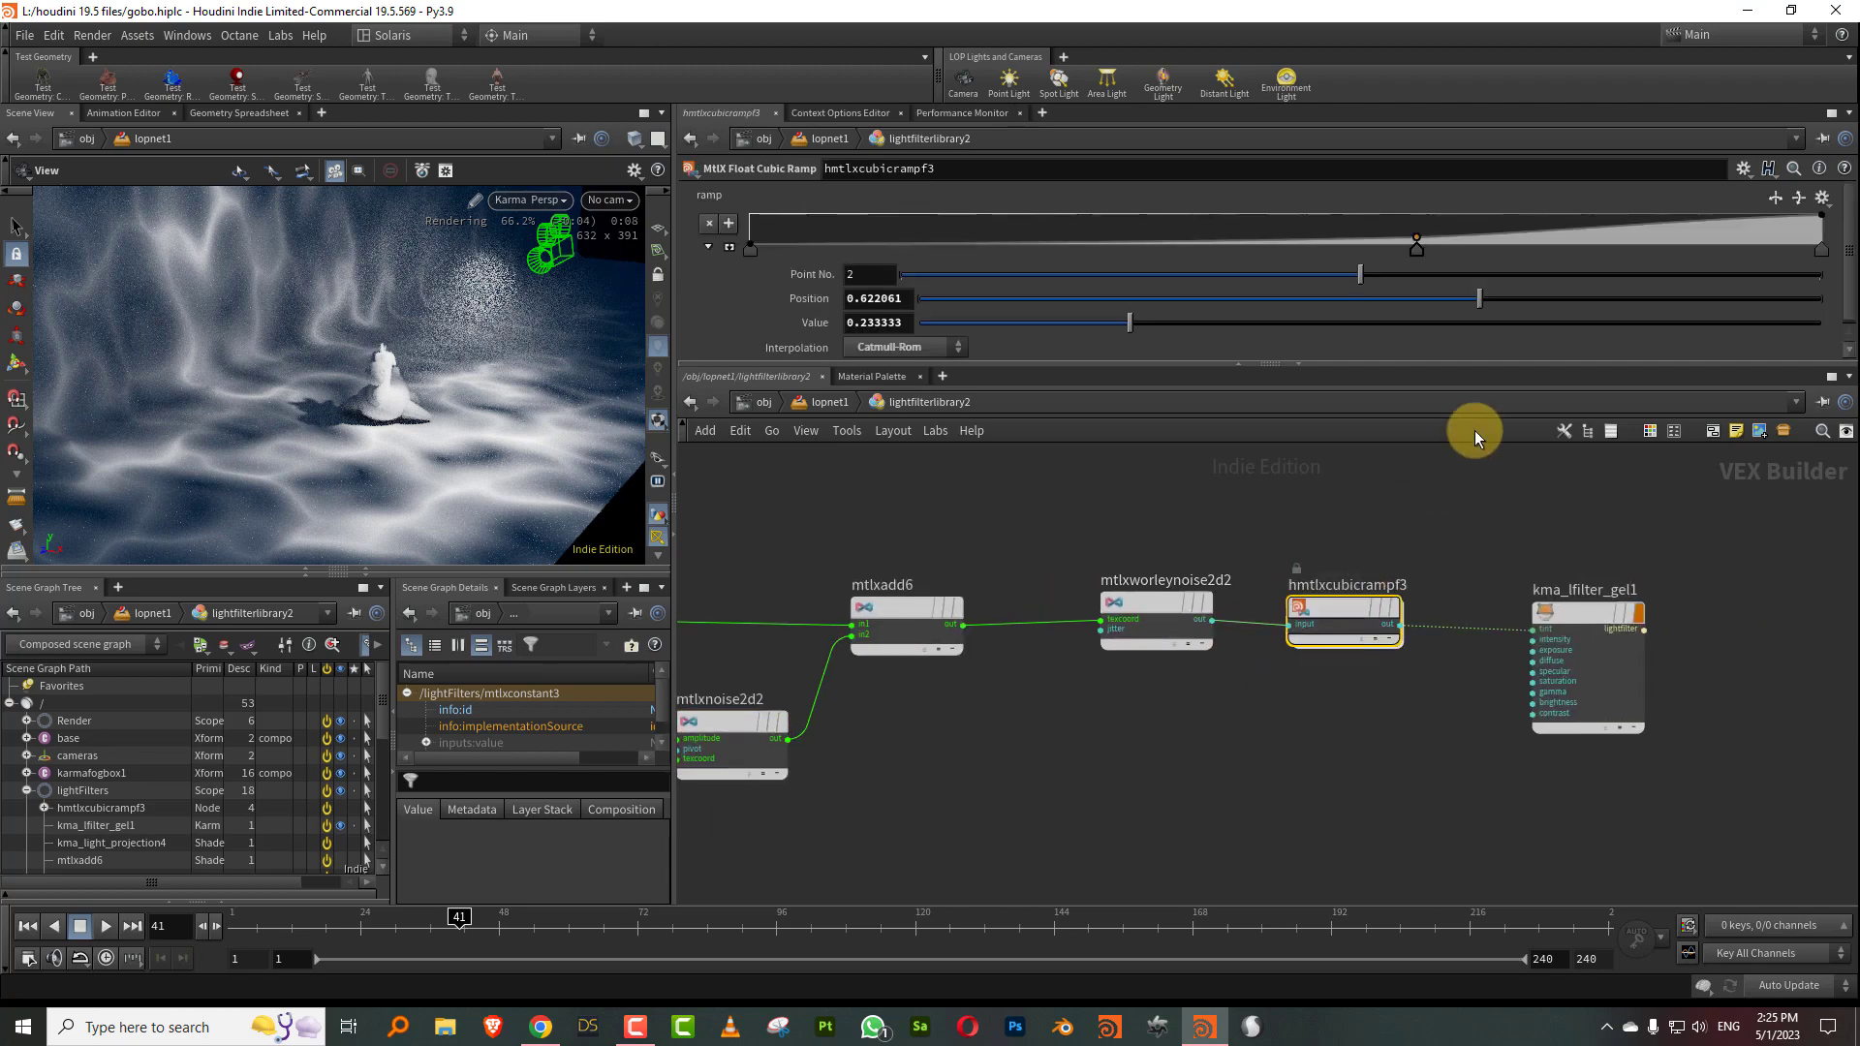
{"action": "left_click_drag", "start_coordinate": [1420, 242], "coordinate": [1585, 279]}
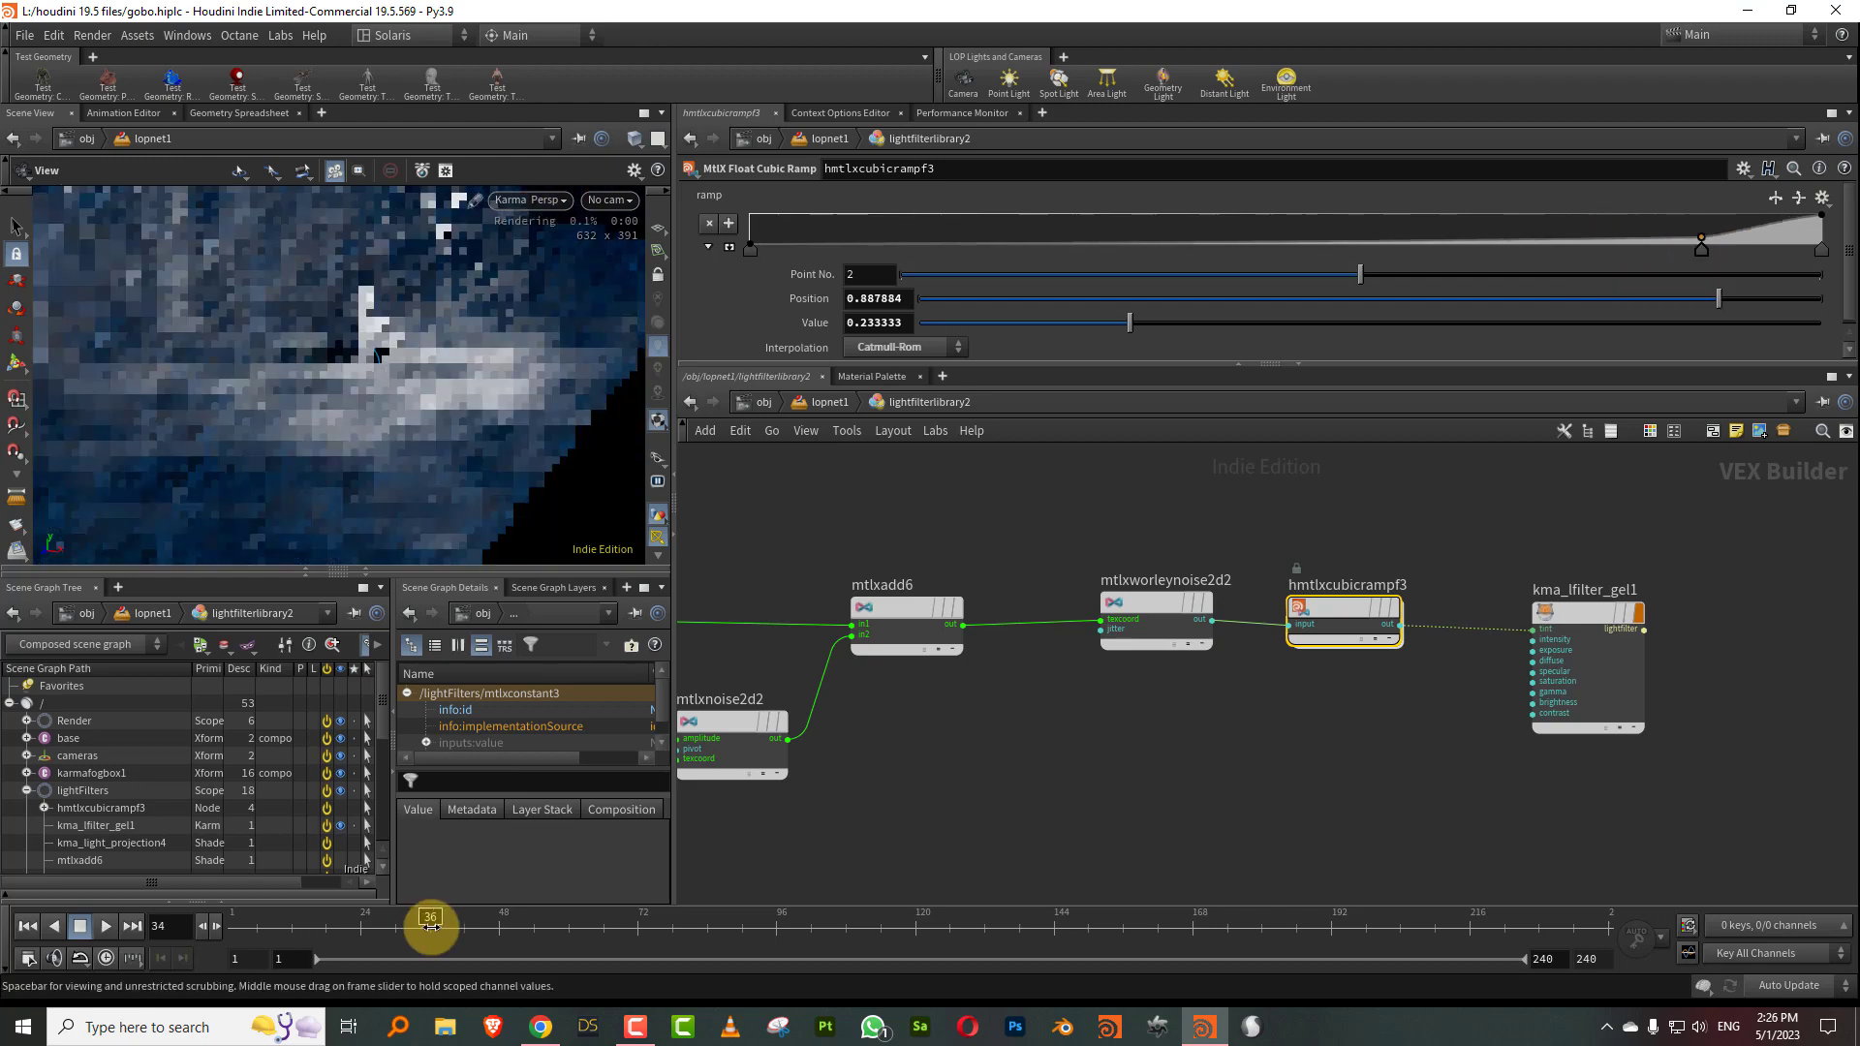
{"action": "left_click", "coordinate": [464, 925]}
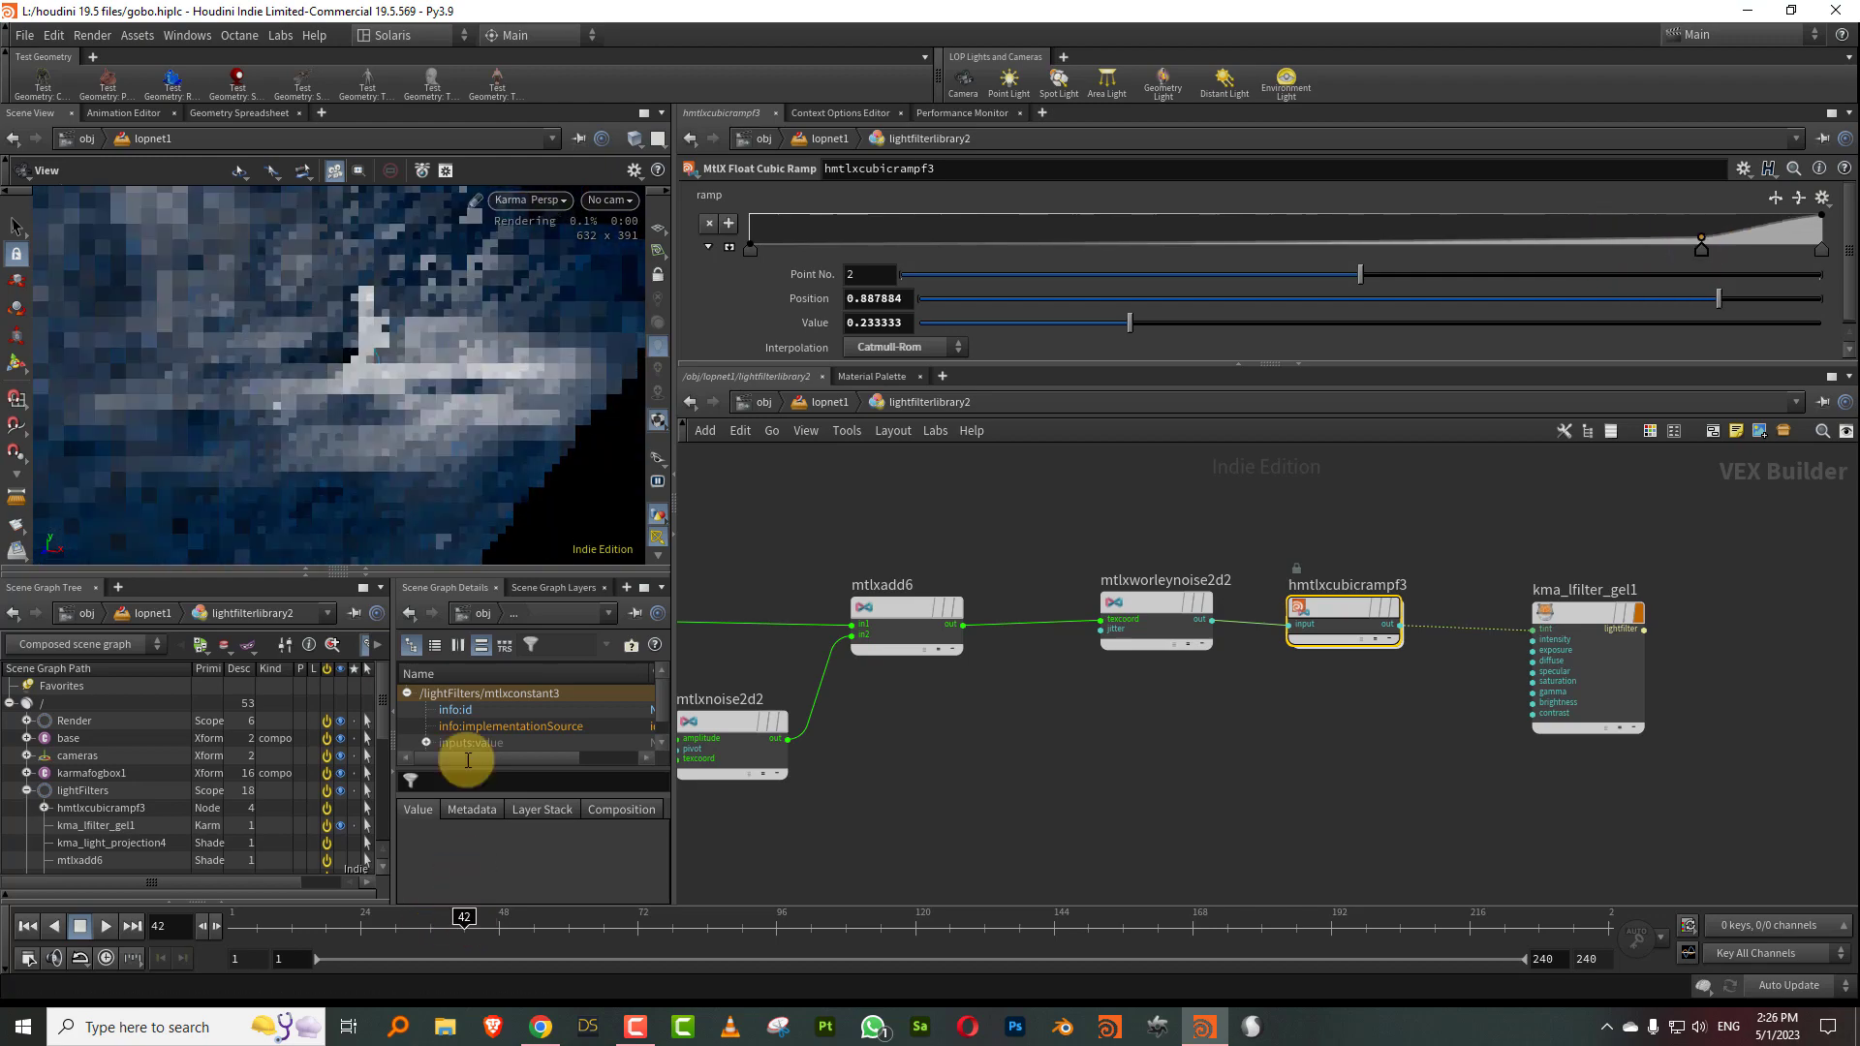
{"action": "middle_click_drag", "start_coordinate": [397, 390], "coordinate": [370, 491]}
Cut the wire between mtlxconstant3 and the first input of mtlxcombine2.
{"action": "middle_click_drag", "start_coordinate": [872, 804], "coordinate": [1250, 726]}
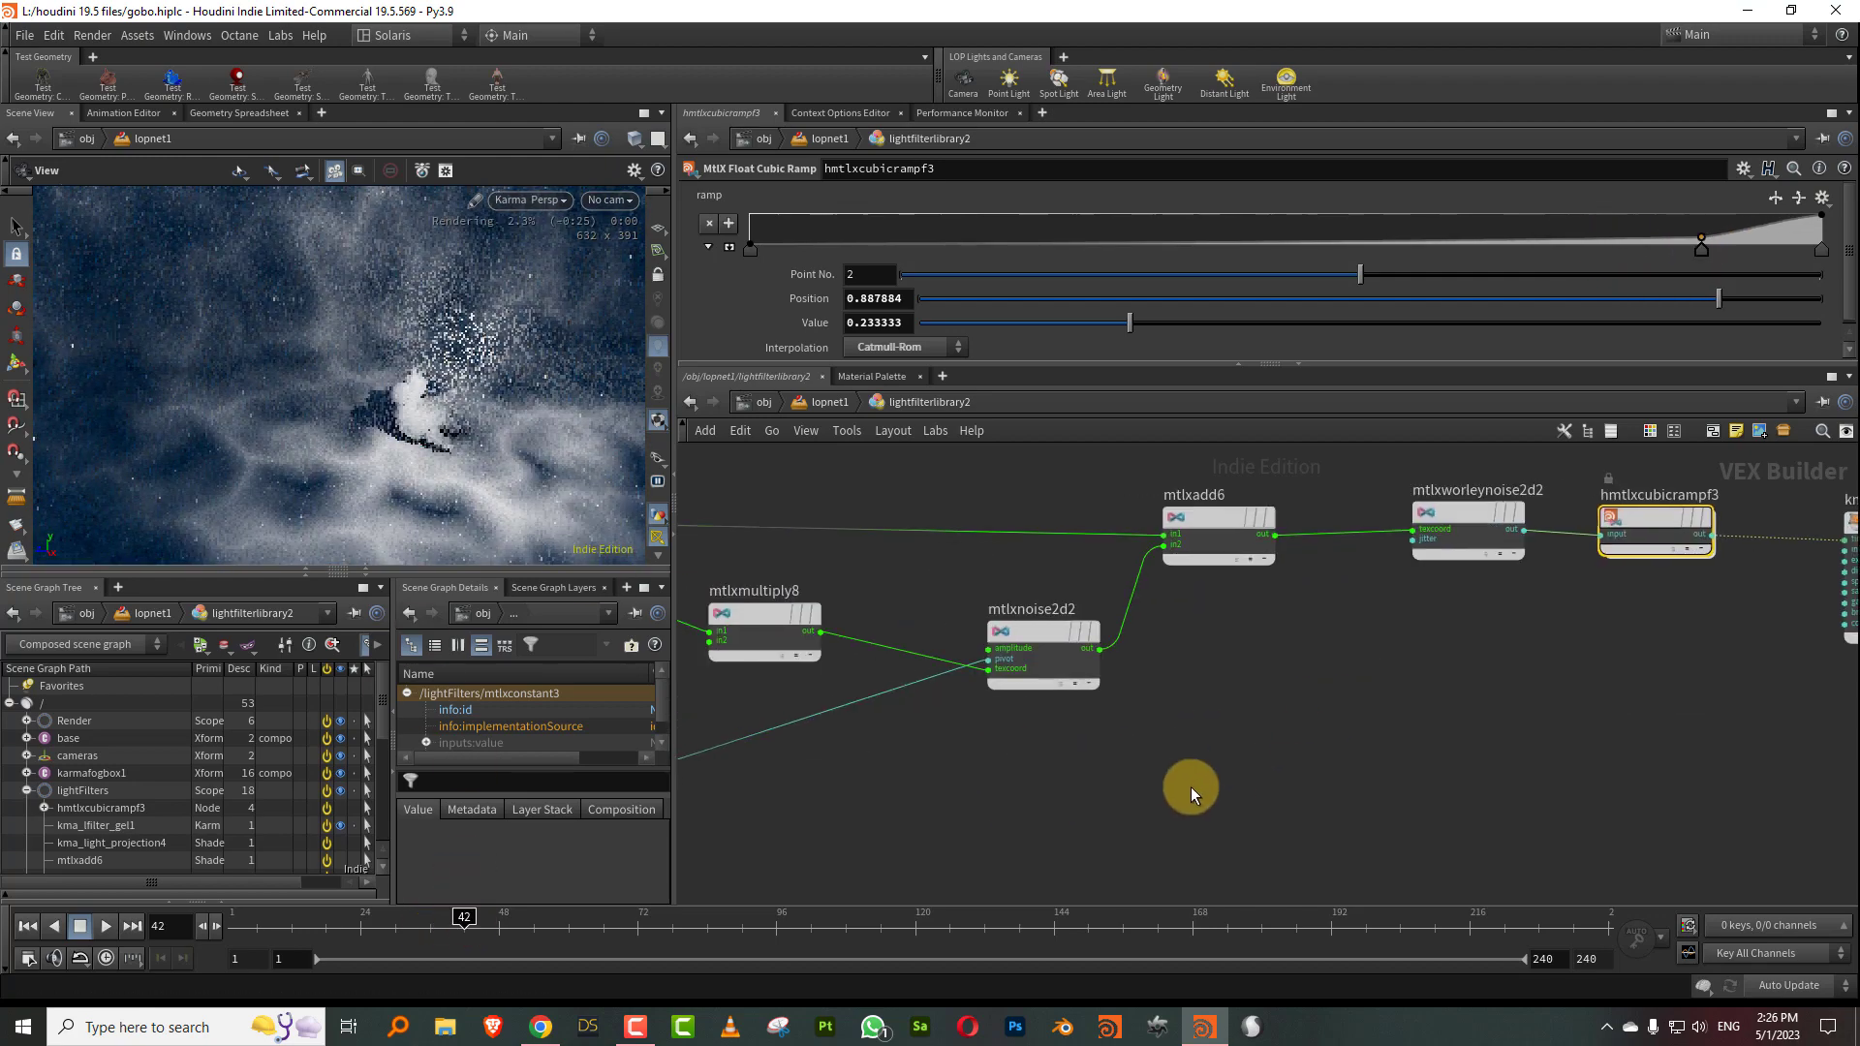
{"action": "middle_click_drag", "start_coordinate": [936, 872], "coordinate": [1459, 730]}
{"action": "middle_click_drag", "start_coordinate": [931, 631], "coordinate": [1095, 730]}
{"action": "middle_click_drag", "start_coordinate": [996, 579], "coordinate": [1073, 612]}
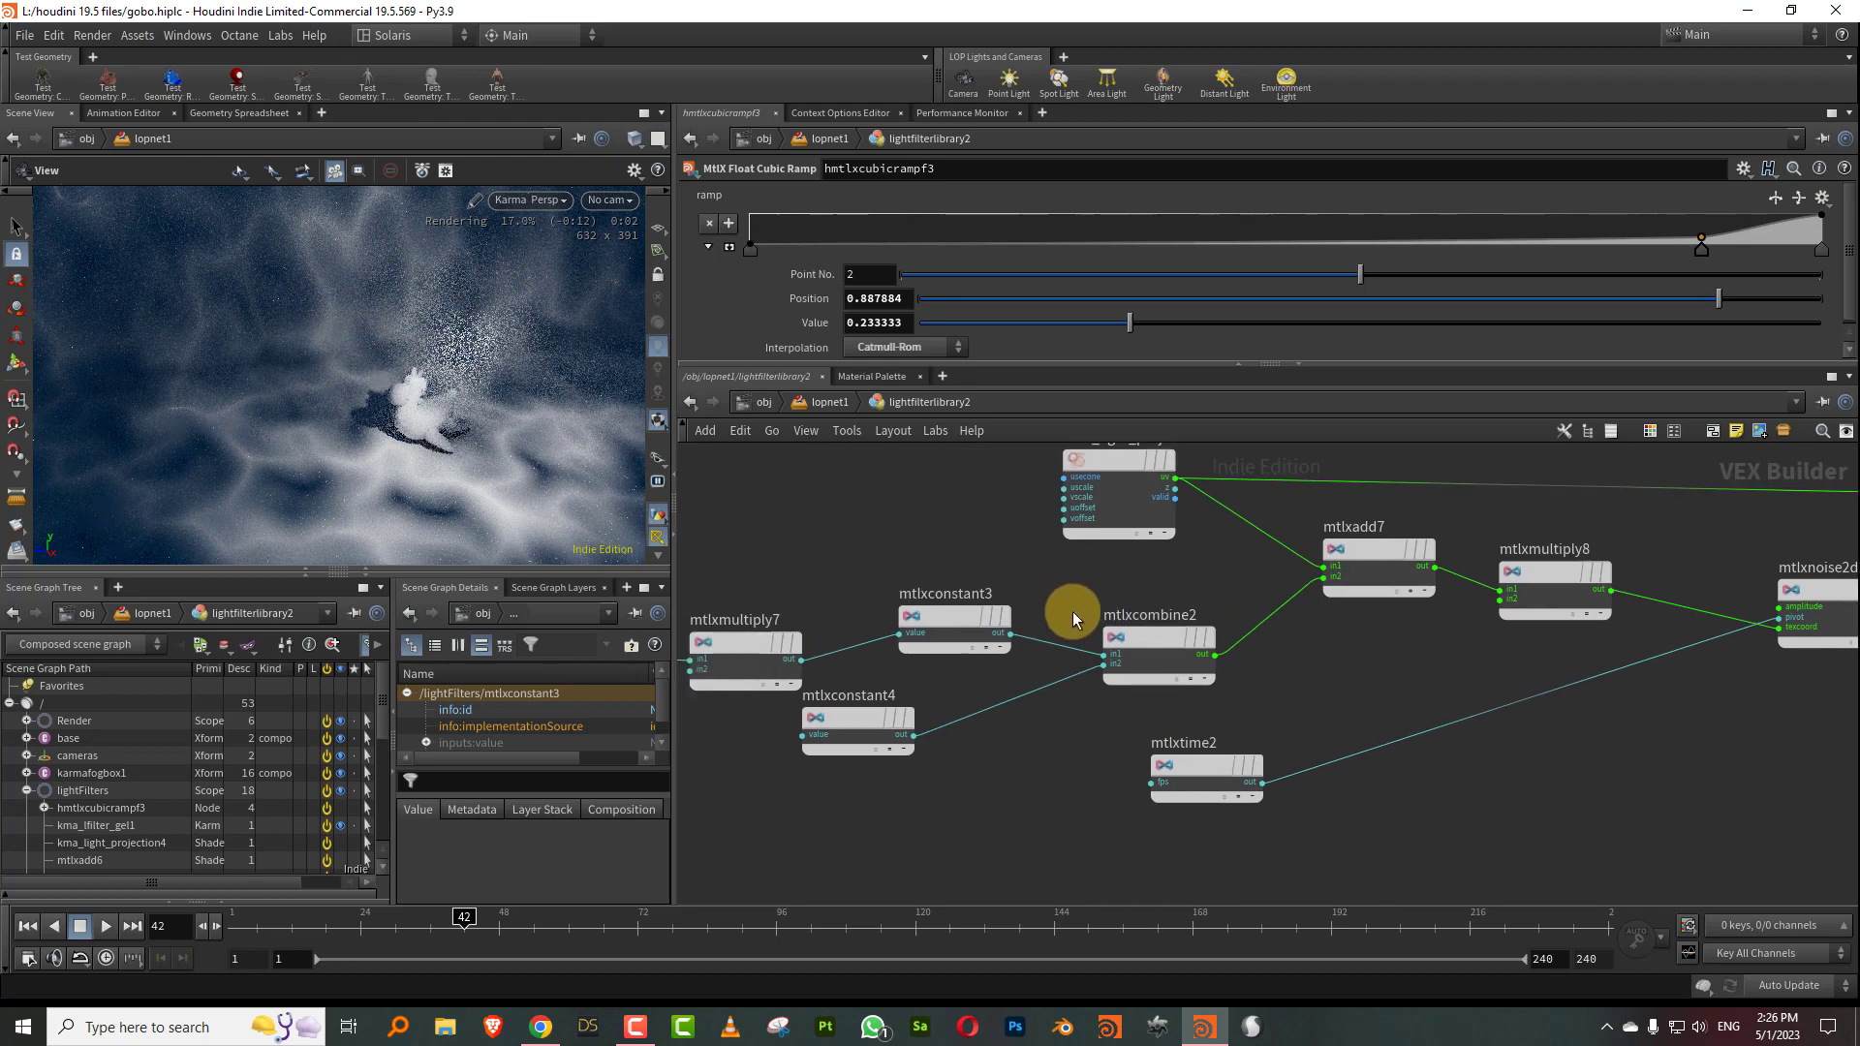
{"action": "key", "text": "y"}
{"action": "left_click_drag", "start_coordinate": [1038, 644], "coordinate": [911, 717]}
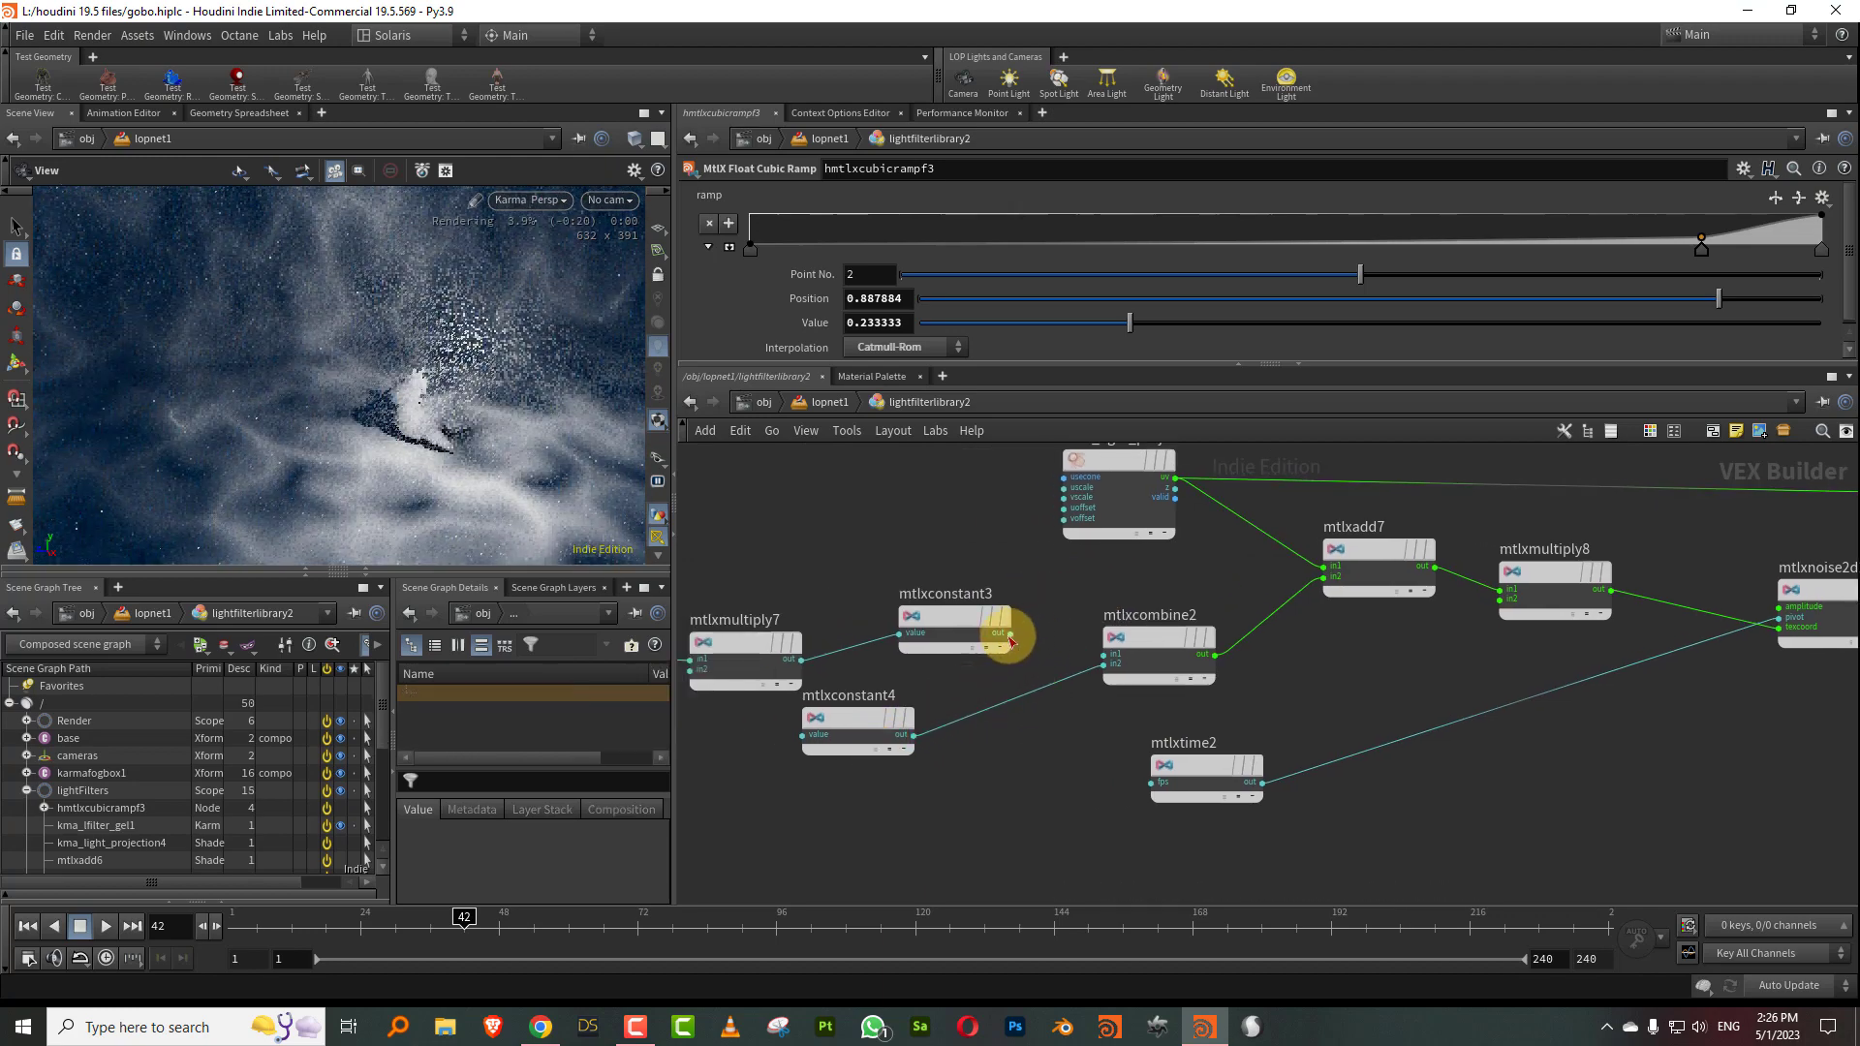